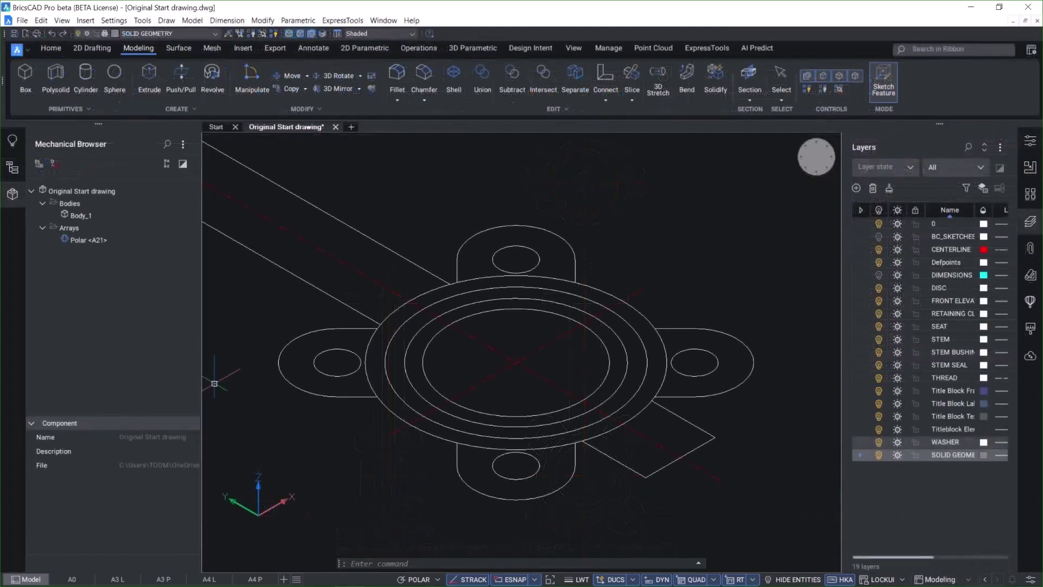
Step: Extrude the four segments of the outermost ring on both sides with a height of 57.35
right_click(656, 235)
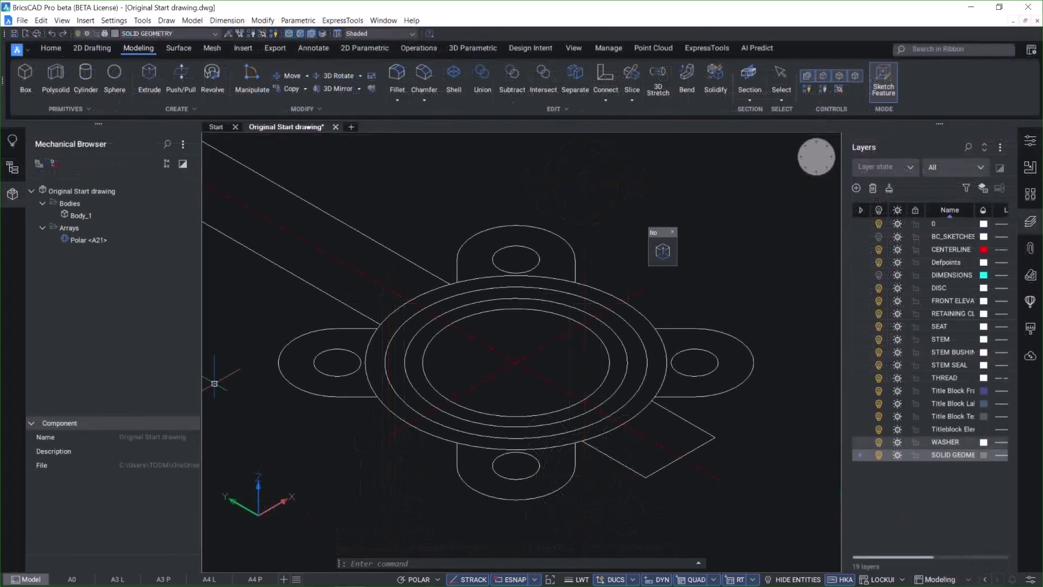
click(659, 250)
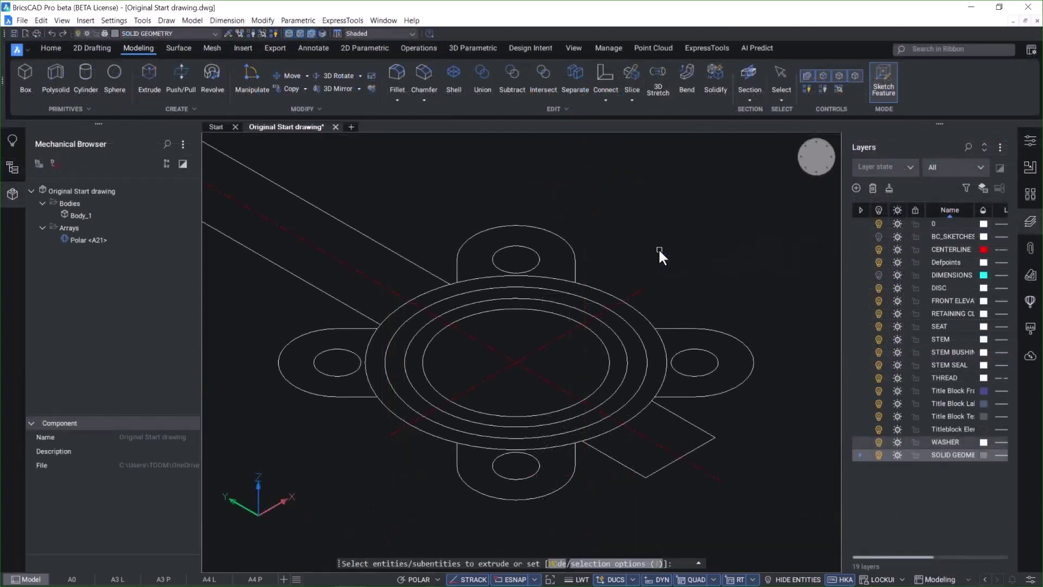
click(597, 297)
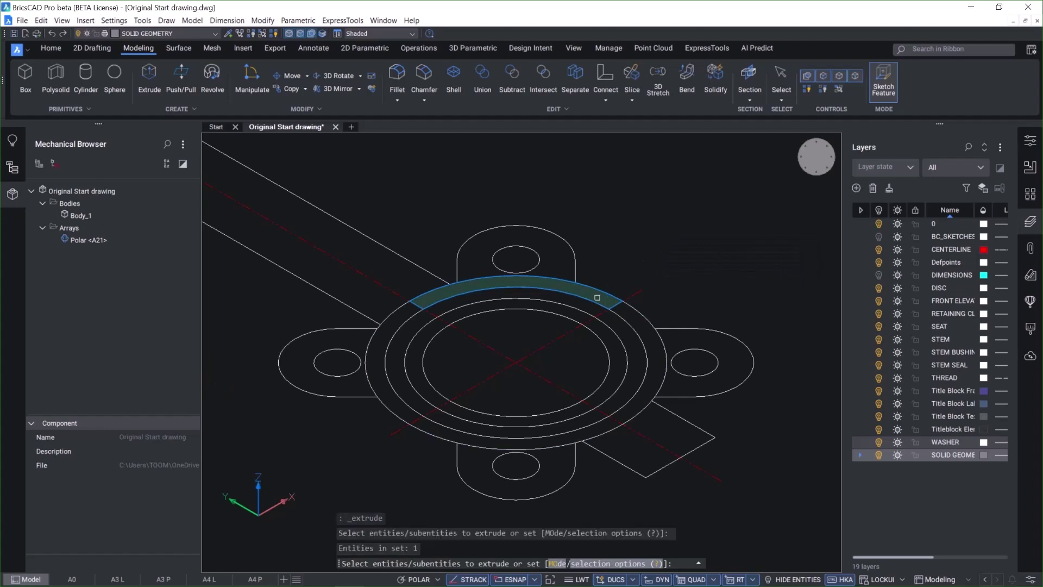
click(621, 310)
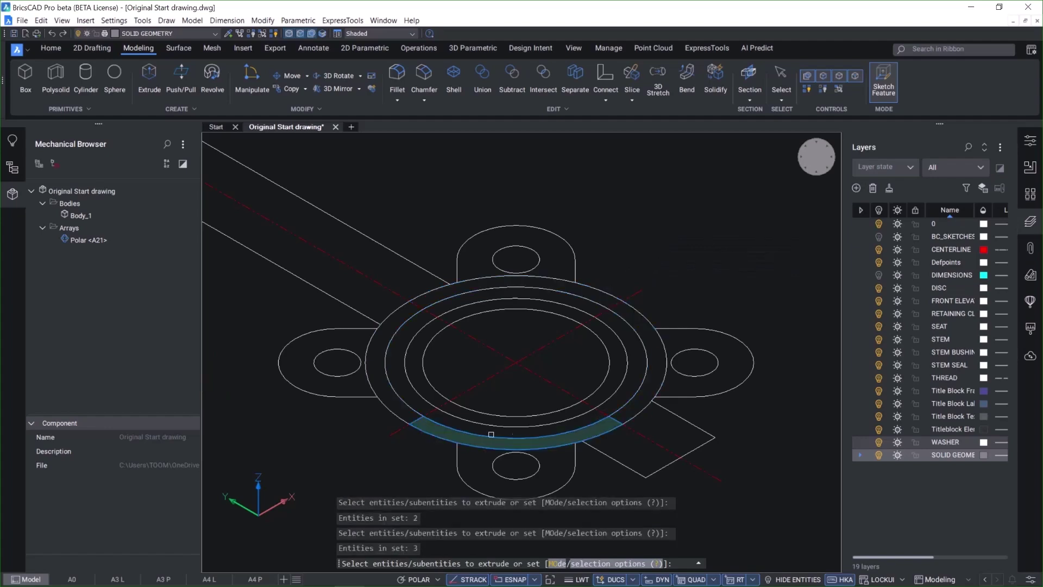
click(402, 409)
click(403, 410)
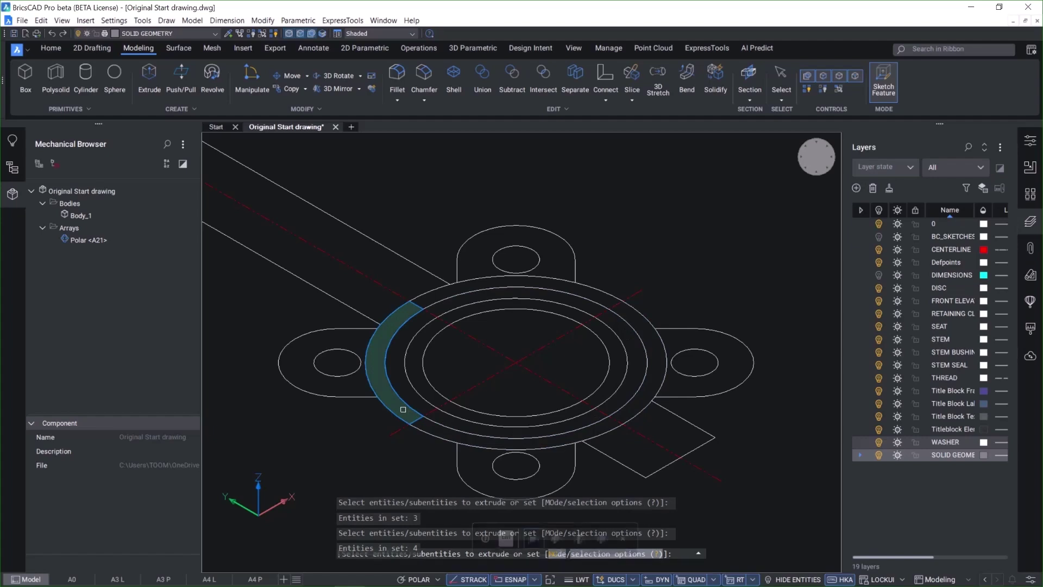
key(Return)
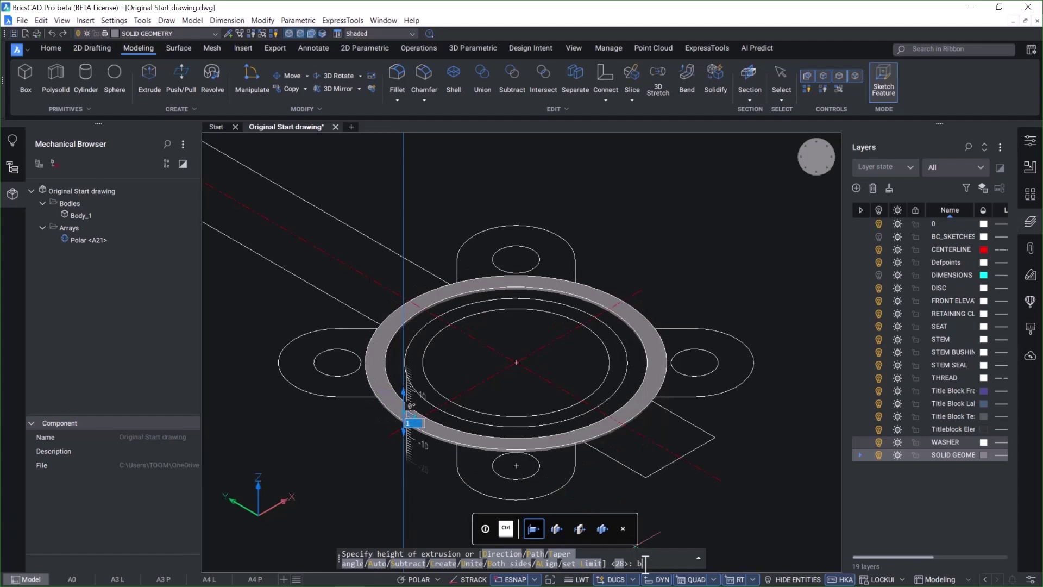
key(Return)
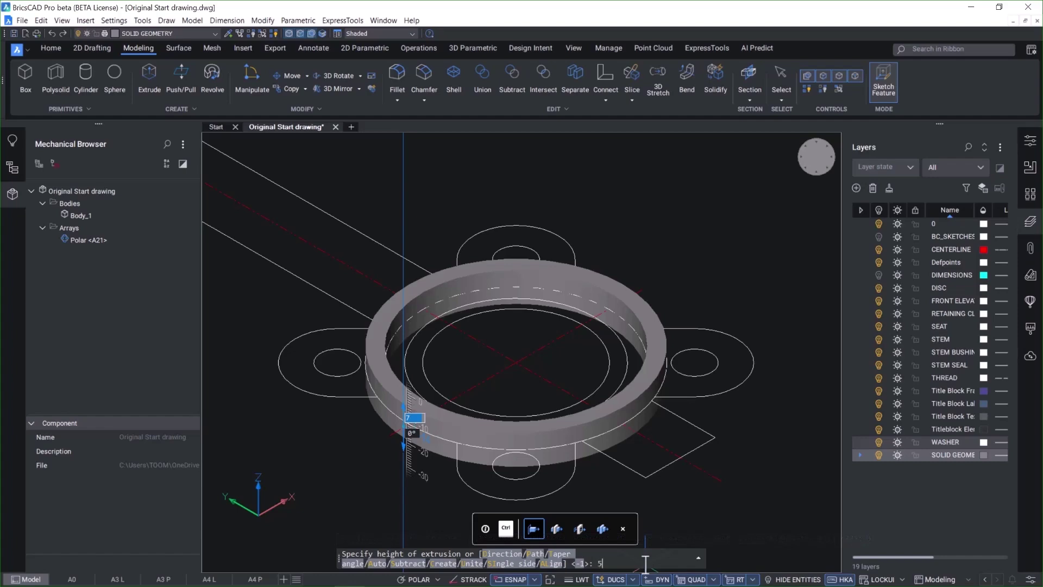
text(57.35)
key(Return)
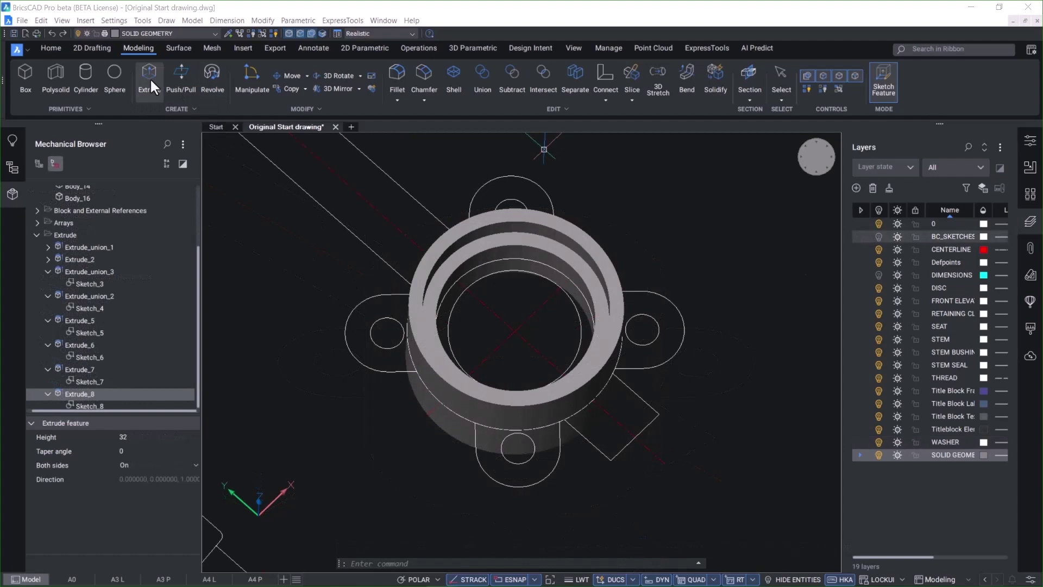
Step: Extrude the four mounting lug profiles around the ring to a height of 28, leaving their bolt holes open
click(150, 76)
click(363, 308)
click(517, 204)
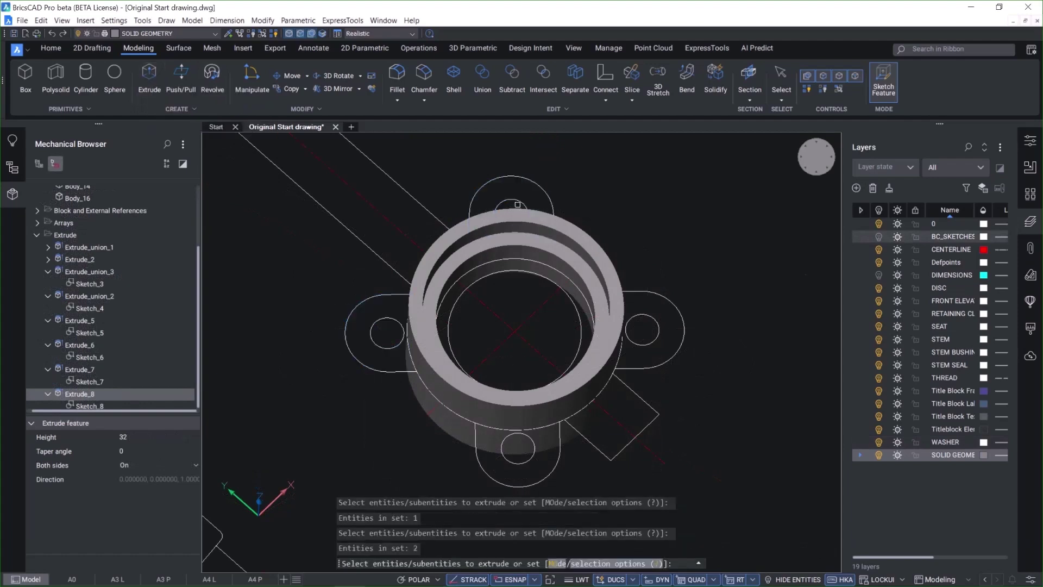
click(655, 303)
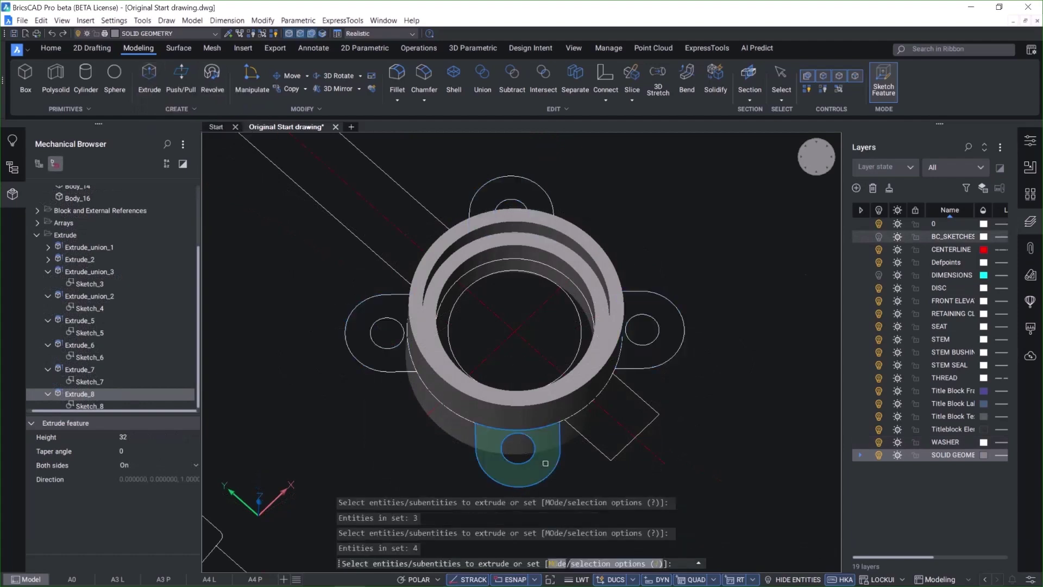
key(Return)
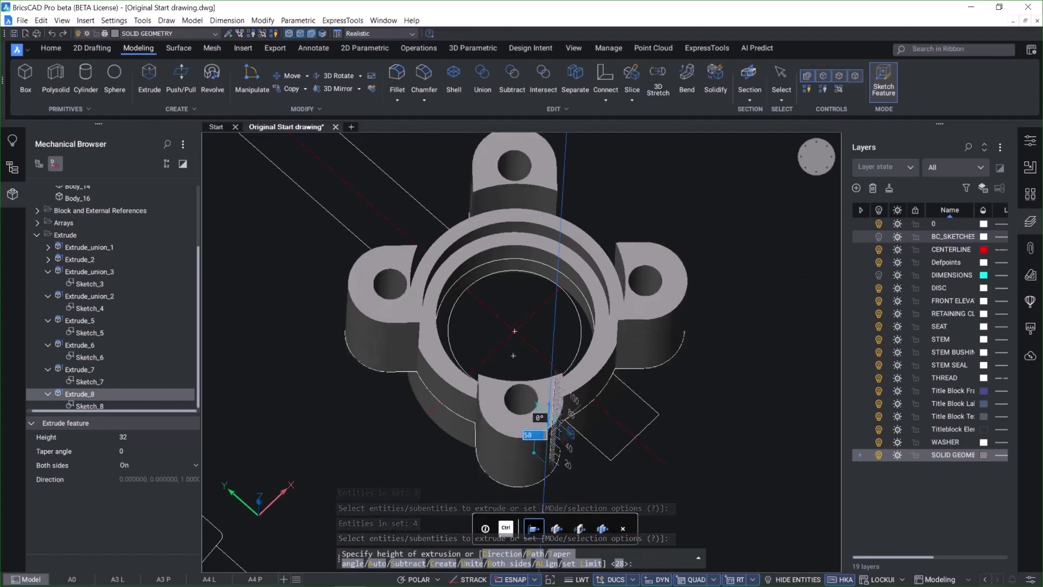
text(28)
key(Return)
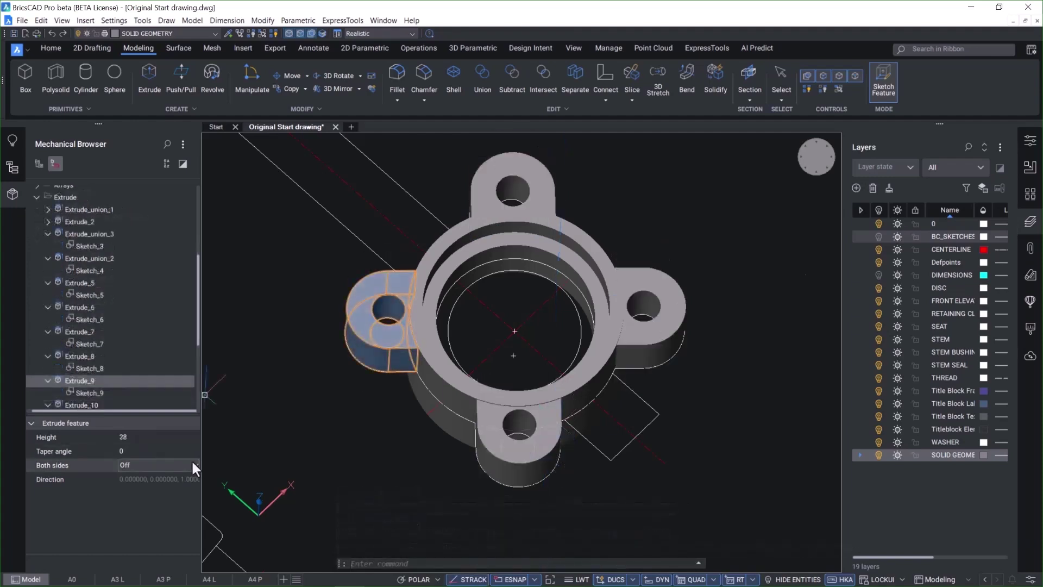
Step: Set Both sides to On for the lug extrusions Extrude_9 and Extrude_10
click(193, 463)
click(136, 478)
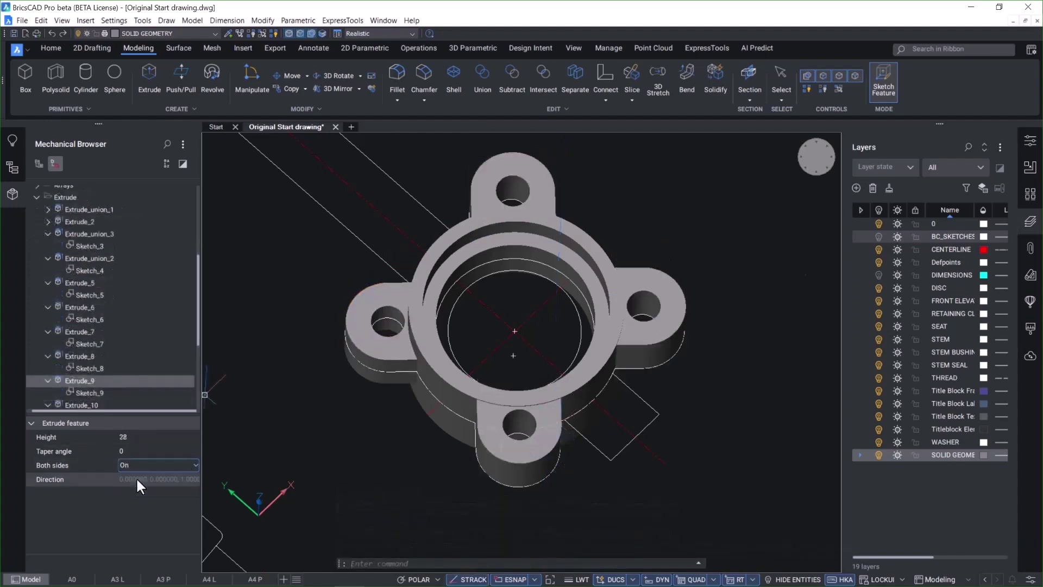
click(90, 405)
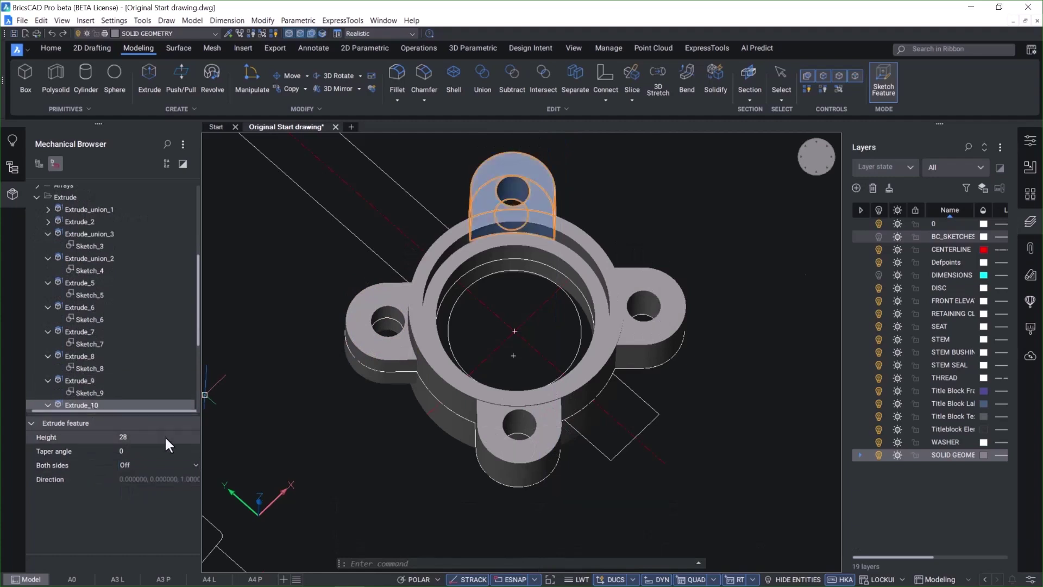
click(175, 464)
click(151, 478)
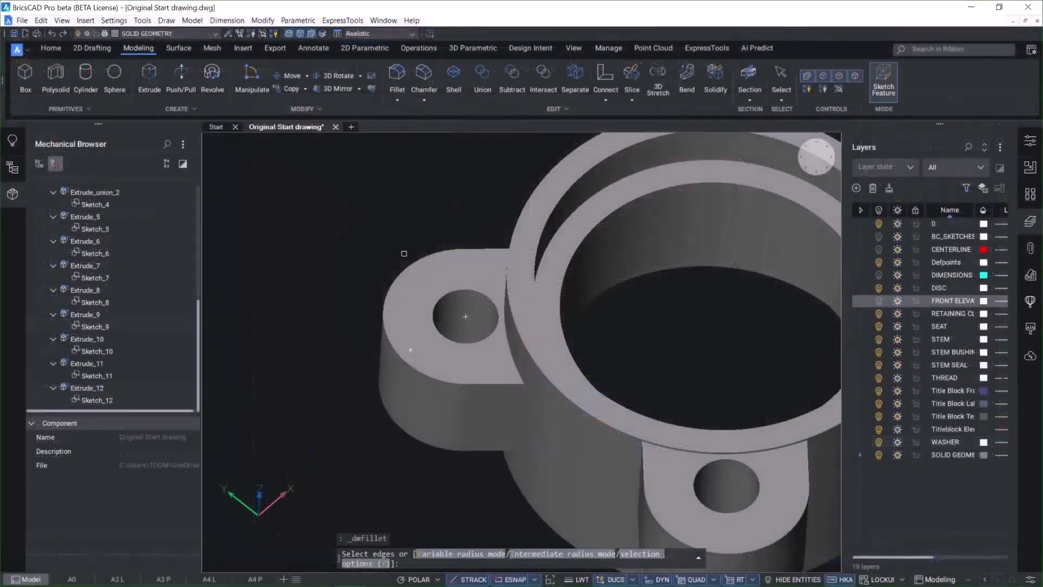
Step: Fillet the upper outer edge of one mounting lug and set the fillet feature's radius to 3
click(406, 266)
key(Return)
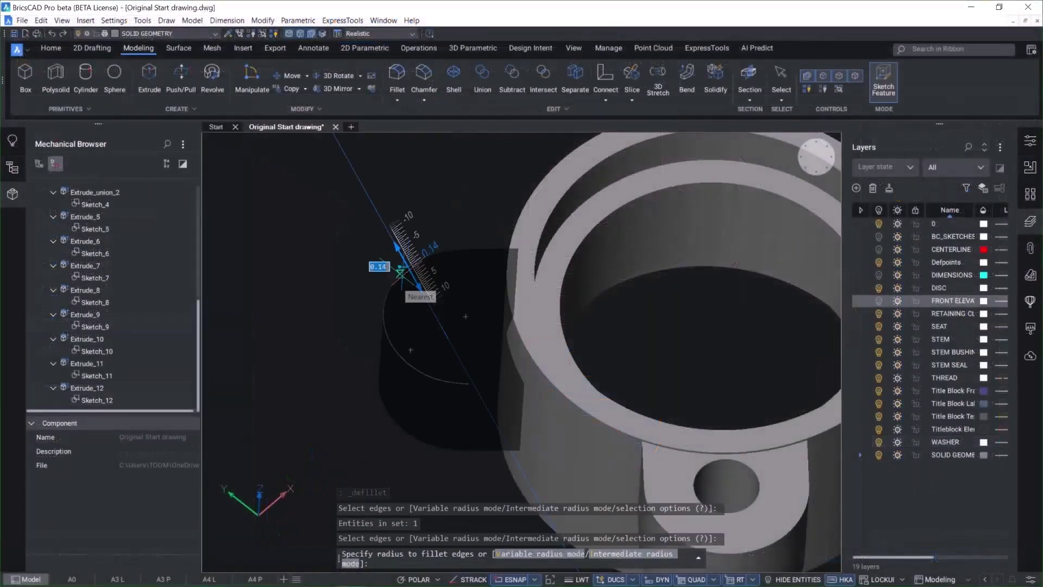
key(Return)
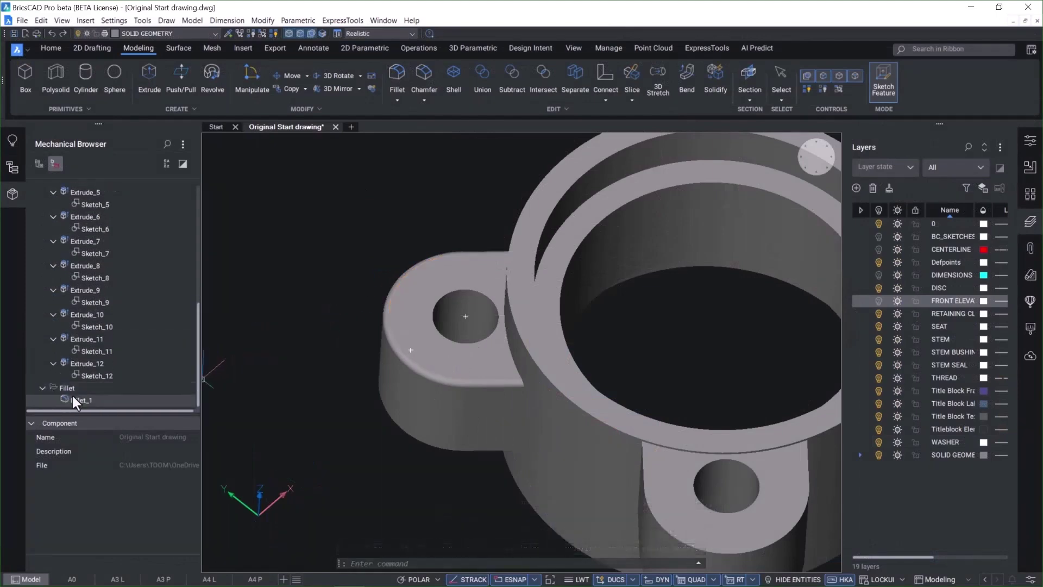
click(76, 399)
click(125, 437)
text(1)
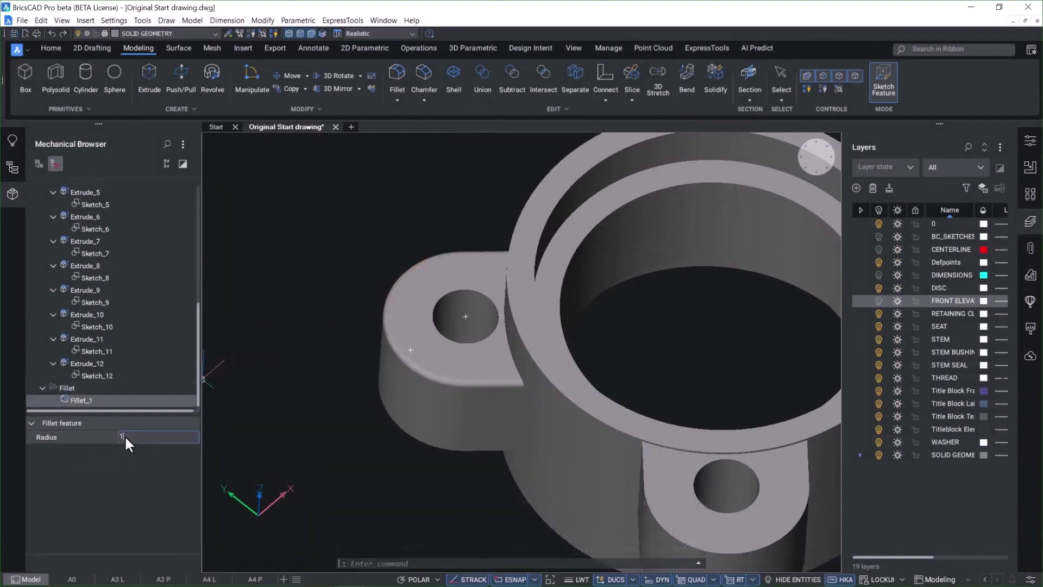
text(3)
key(Return)
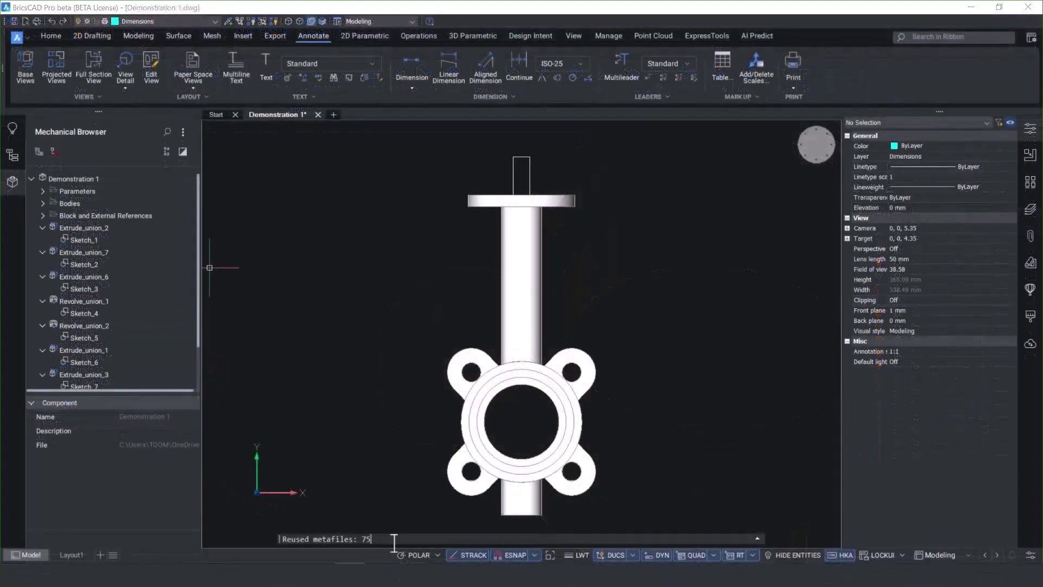
Step: Generate base views of the entire model with VIEWBASE on a new layout named VIEWBASE VIEWS
text(VIEWBASE)
key(Return)
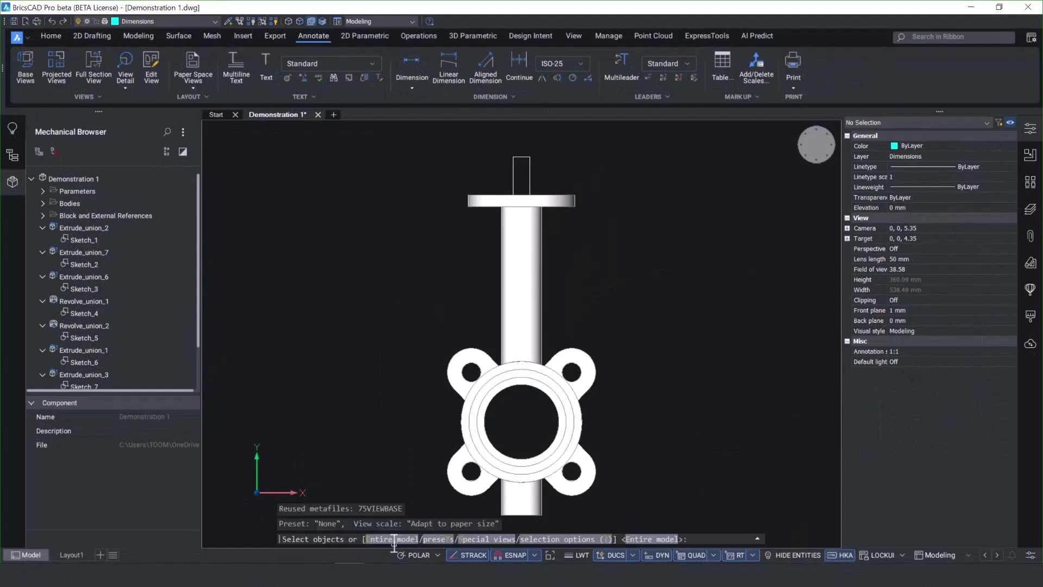
text(e)
key(Return)
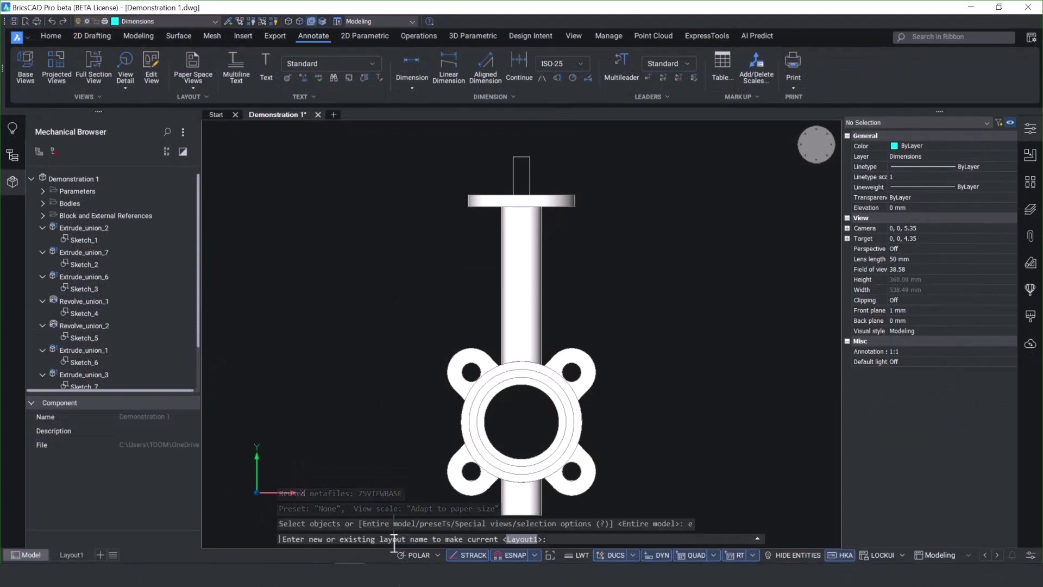
text(VIEWB)
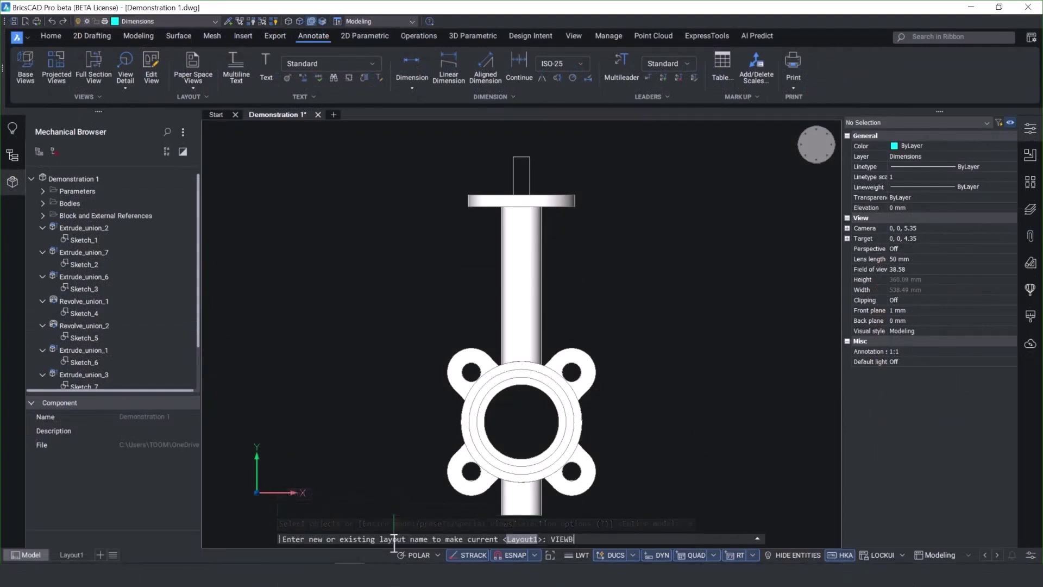
text(ASE VIEWS)
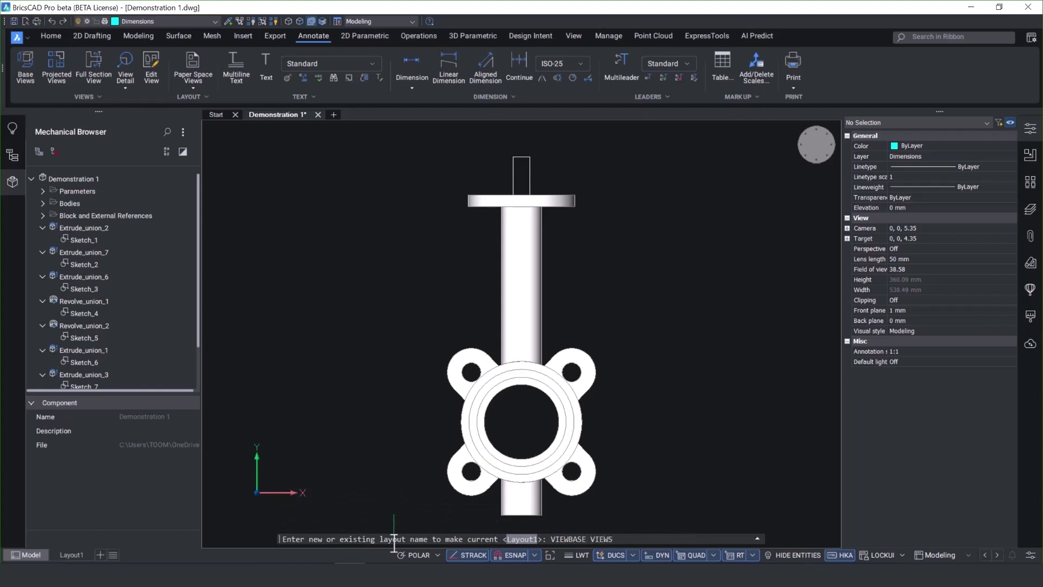
key(Return)
Step: Place the base view on the upper part of the sheet, with projected views below and beside it and an isometric view diagonally
click(369, 253)
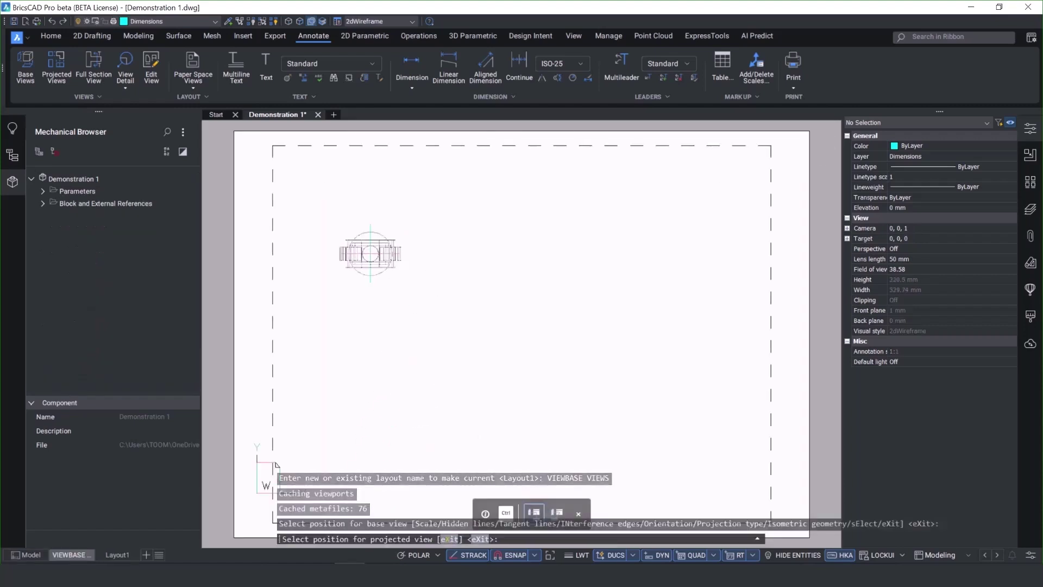
click(369, 431)
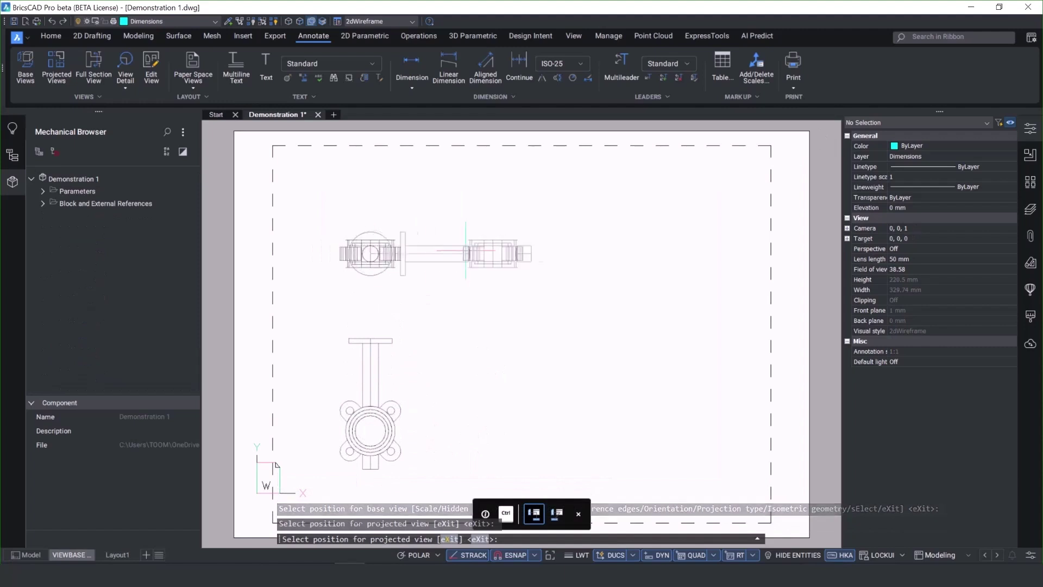
click(577, 253)
click(607, 405)
key(Return)
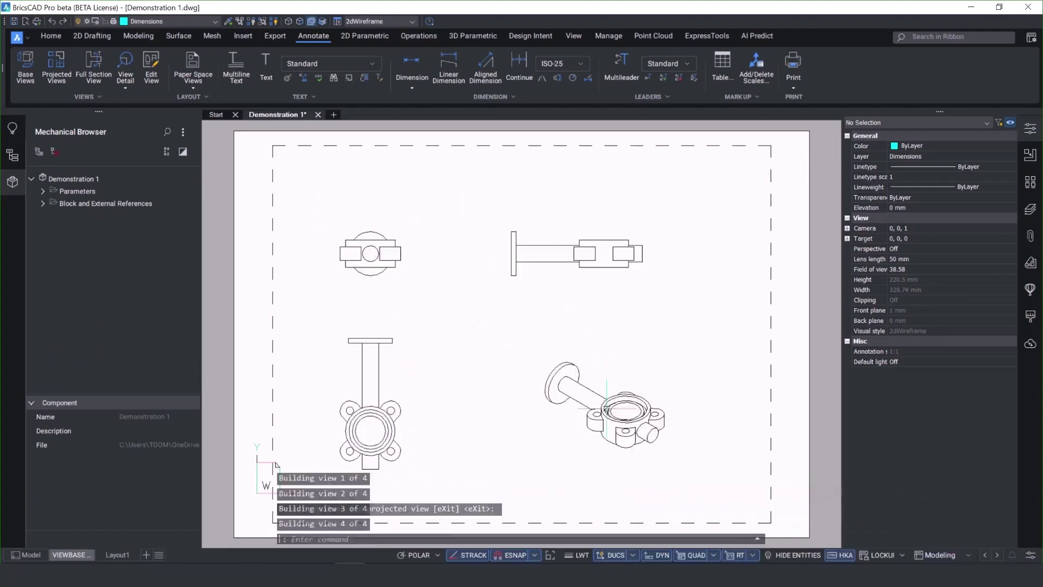
Step: Create a full section view along a vertical line through the valve's centre in the bore-facing view, and place it just right of that view
scroll(452, 341, up, 5)
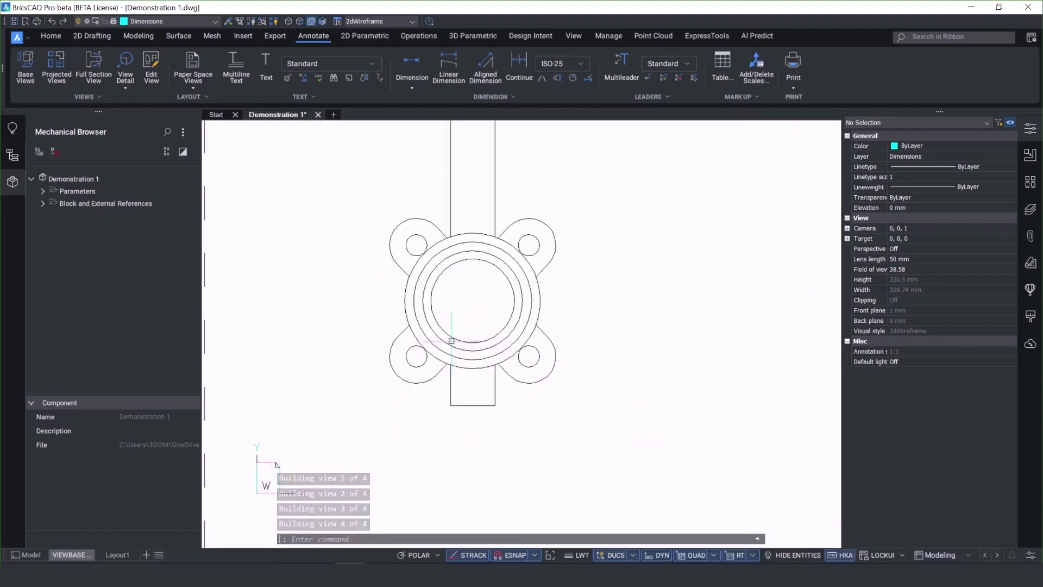
scroll(451, 341, up, 3)
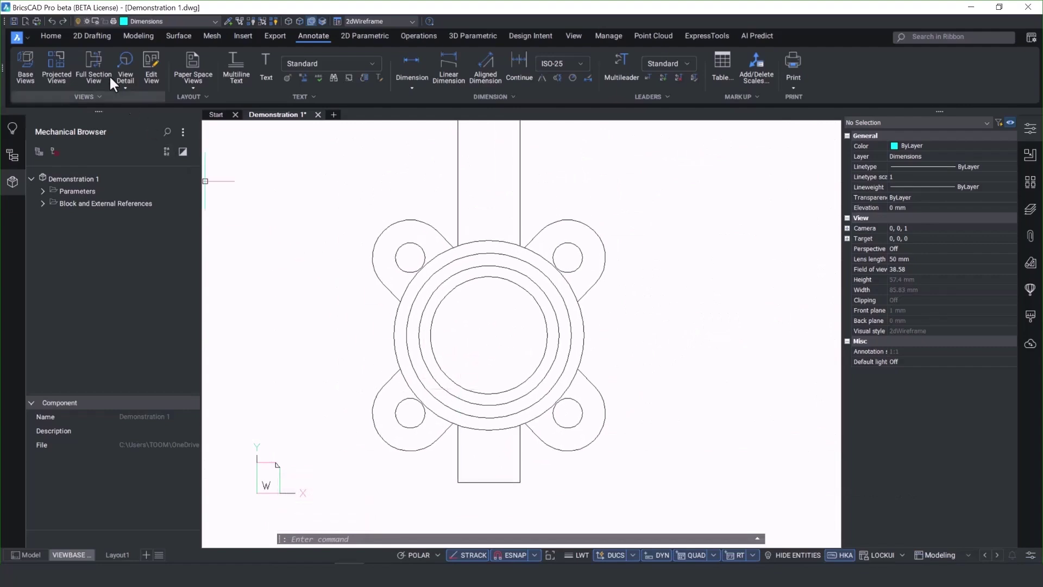
click(91, 58)
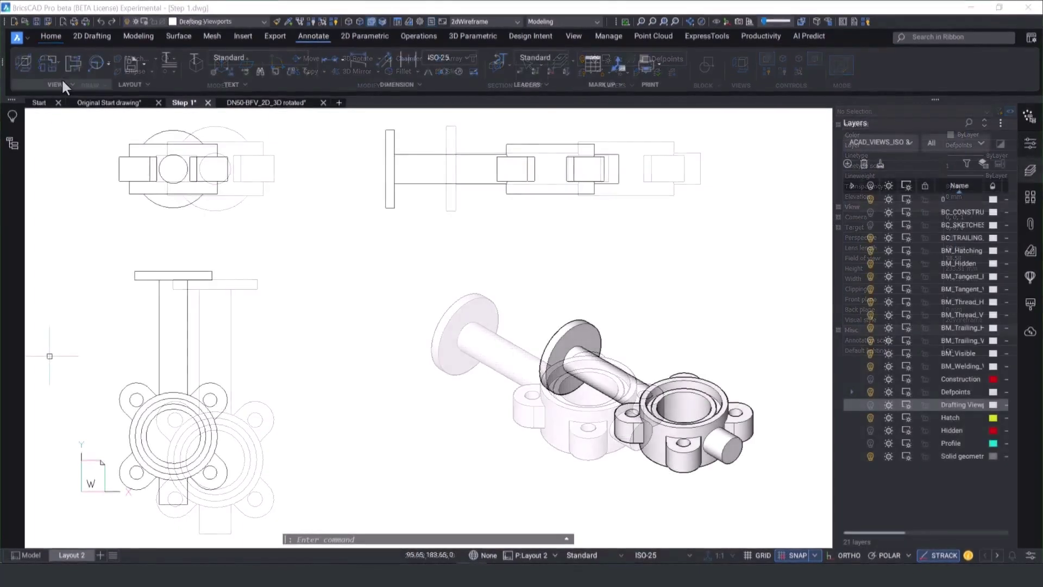
click(70, 63)
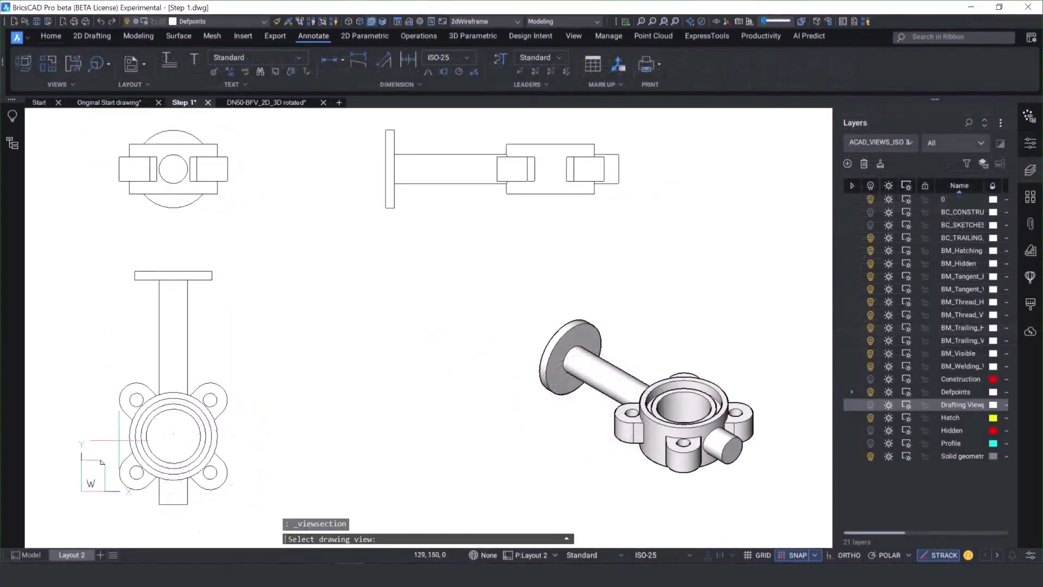
click(171, 503)
click(172, 503)
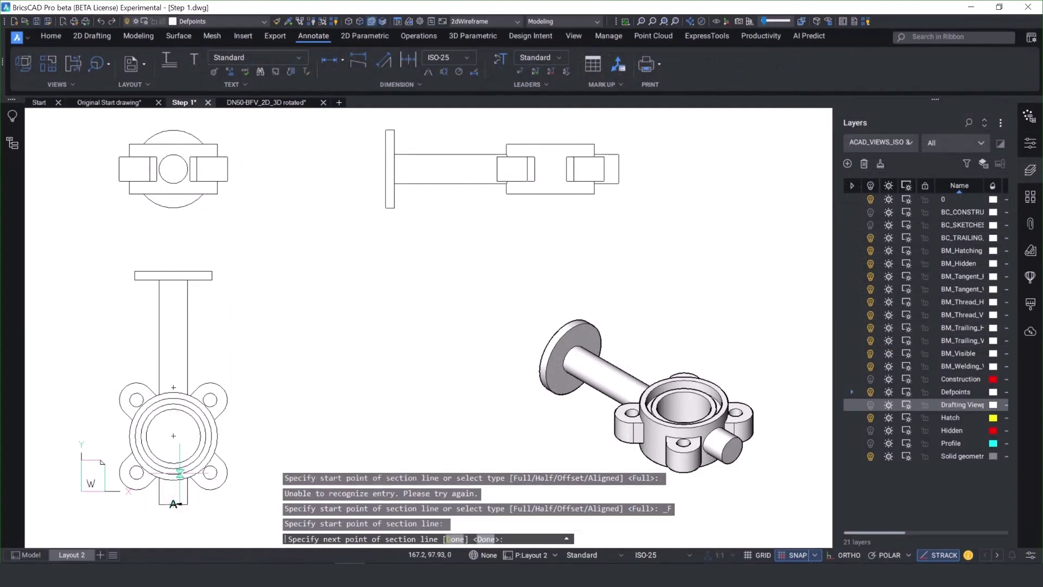
click(174, 270)
key(Return)
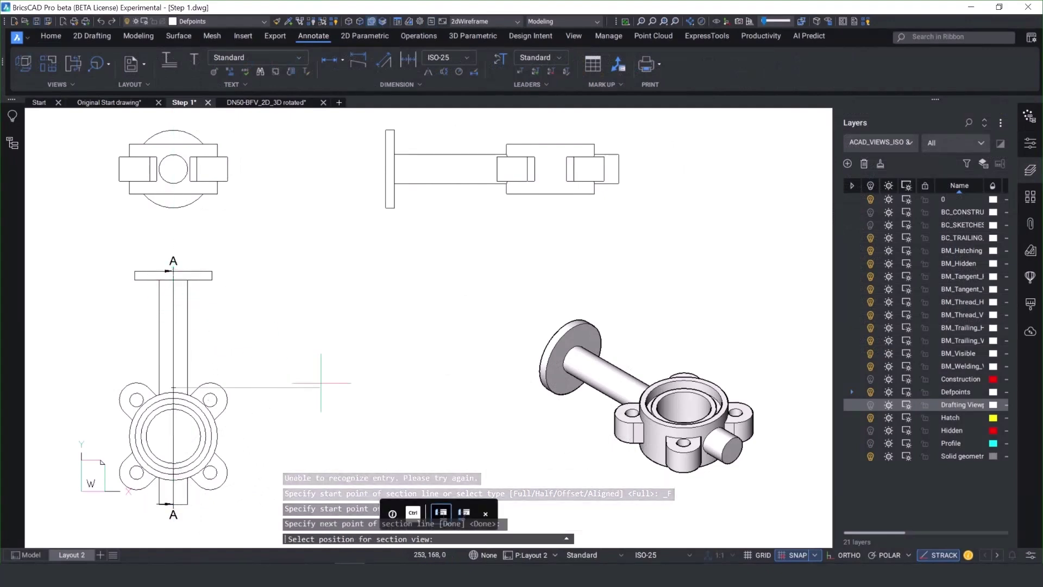
click(321, 380)
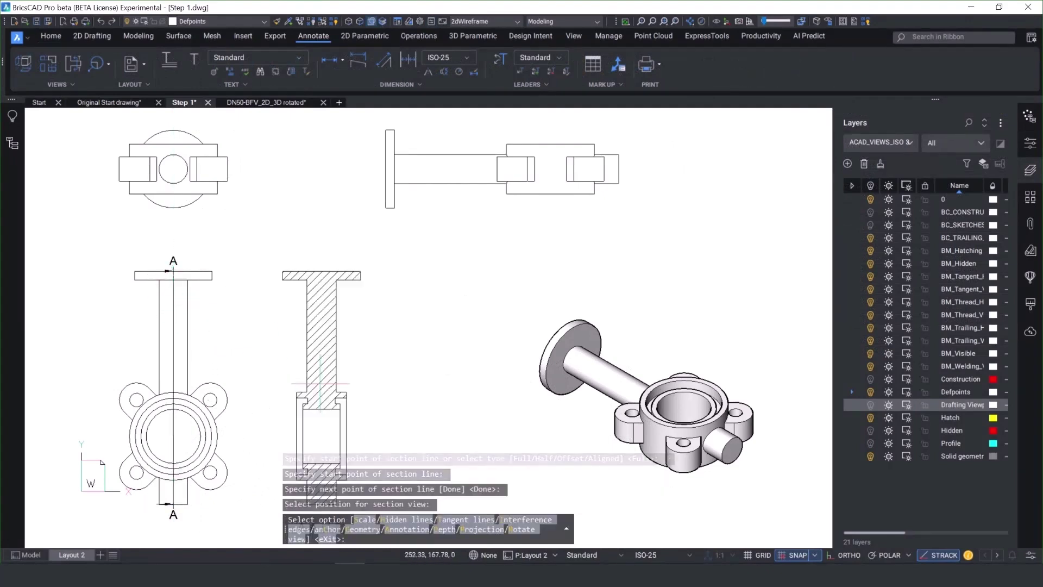
Step: Create a circular detail view of the leftmost mounting lug's hole in the isometric view and place it above that view
click(98, 63)
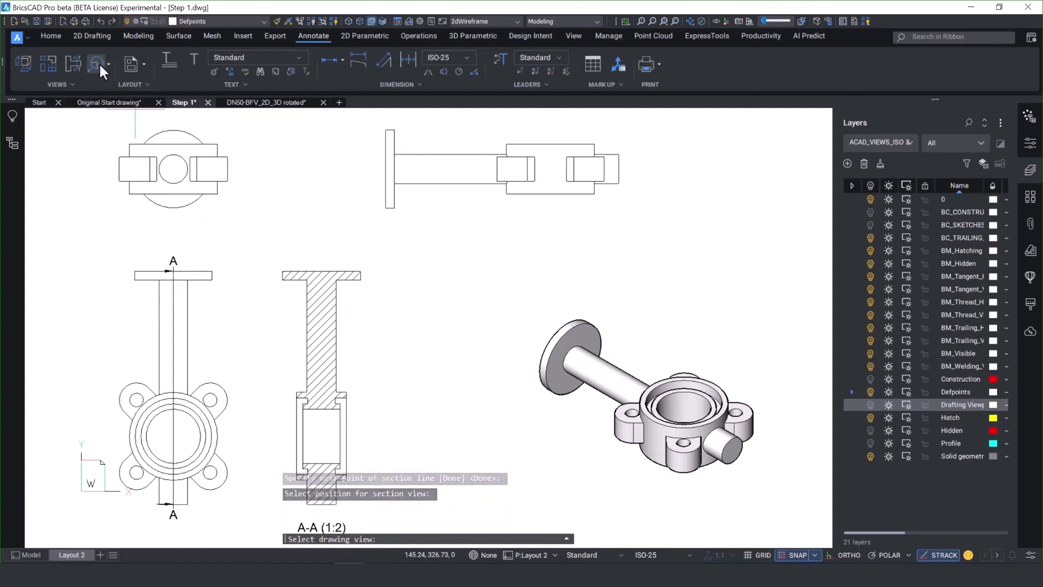
click(630, 414)
click(630, 414)
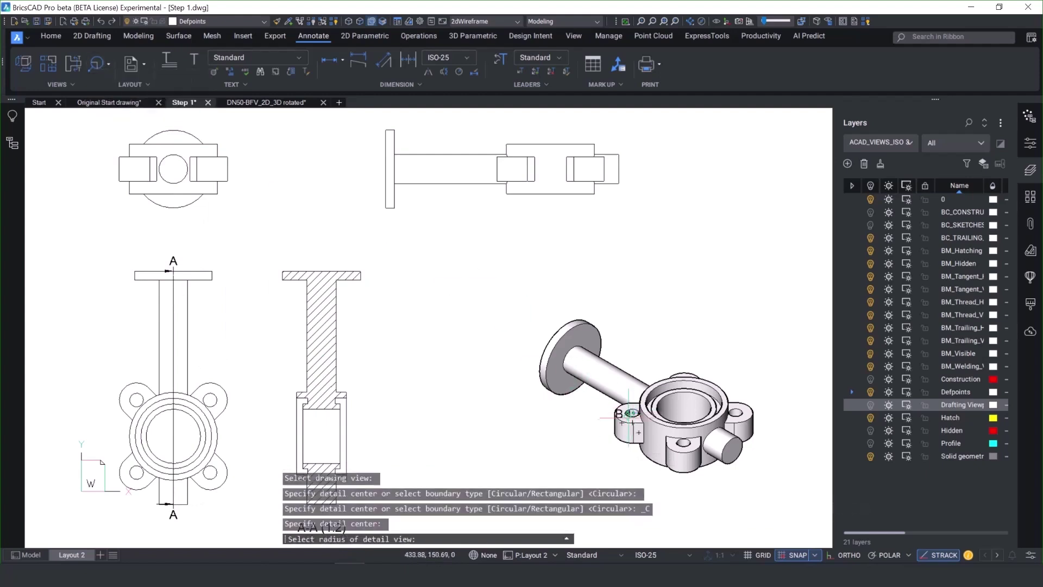
click(614, 427)
click(695, 292)
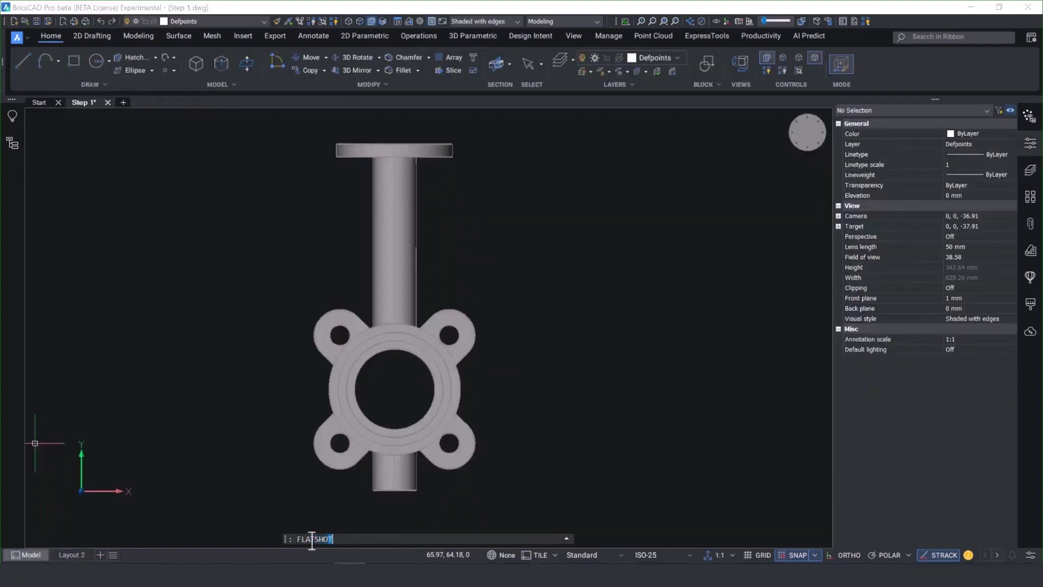
Step: Generate a flattened 2D block of the valve model with FLATSHOT and insert it beside the solid at the default scale
key(Return)
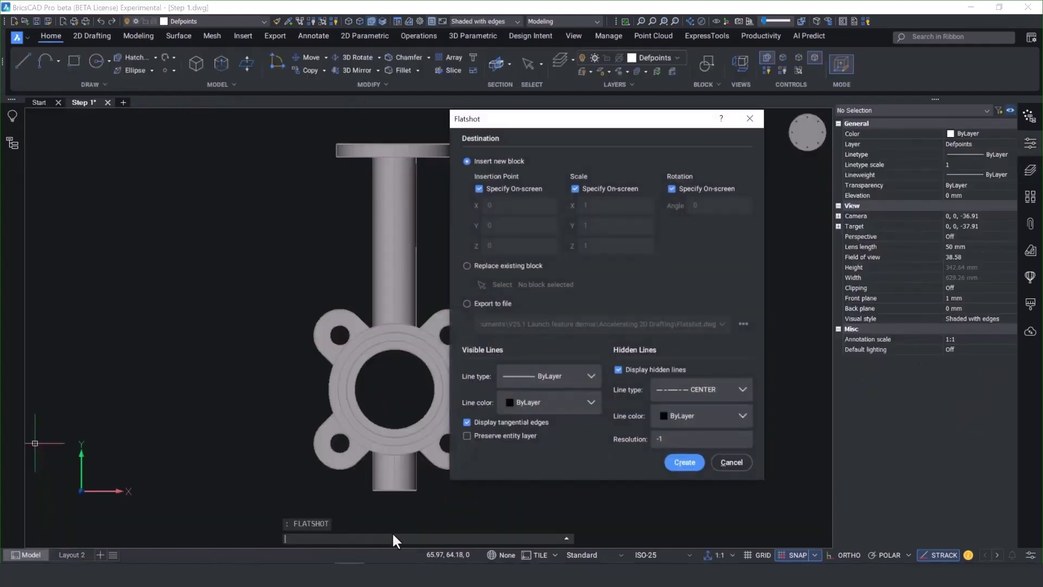
click(695, 461)
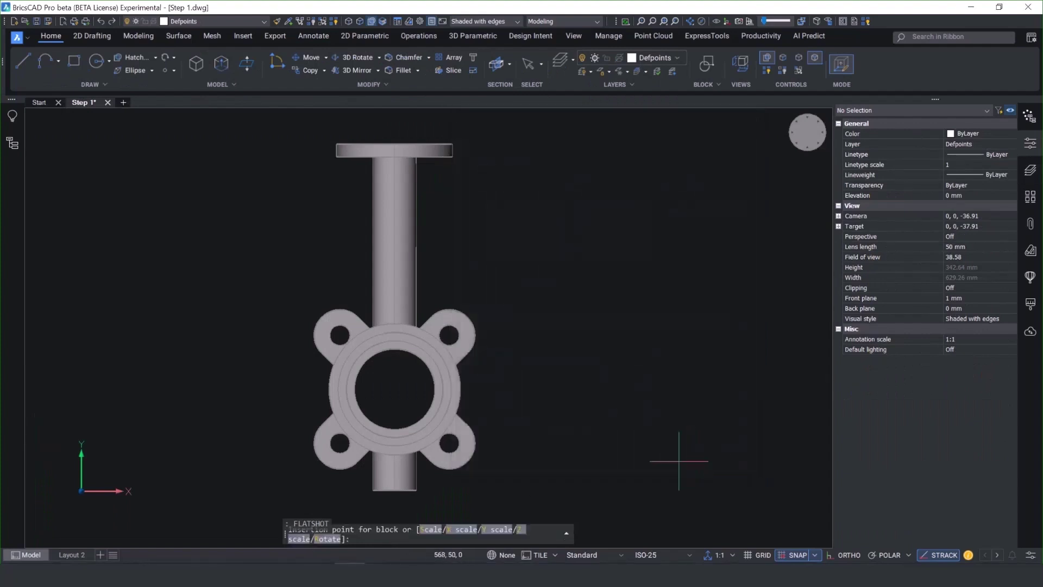
double_click(183, 514)
key(Return)
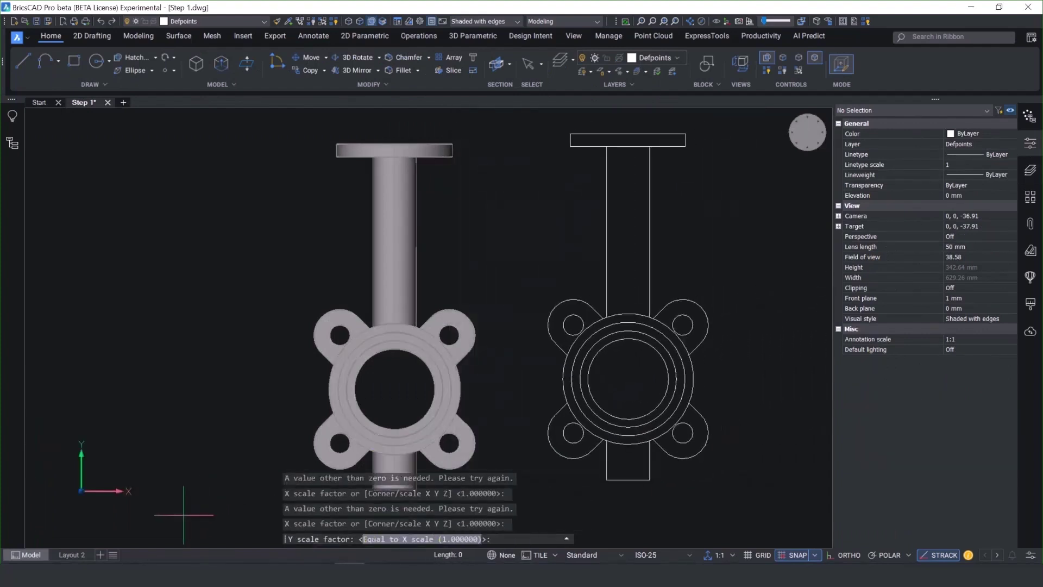
key(Return)
key(Return)
key(Escape)
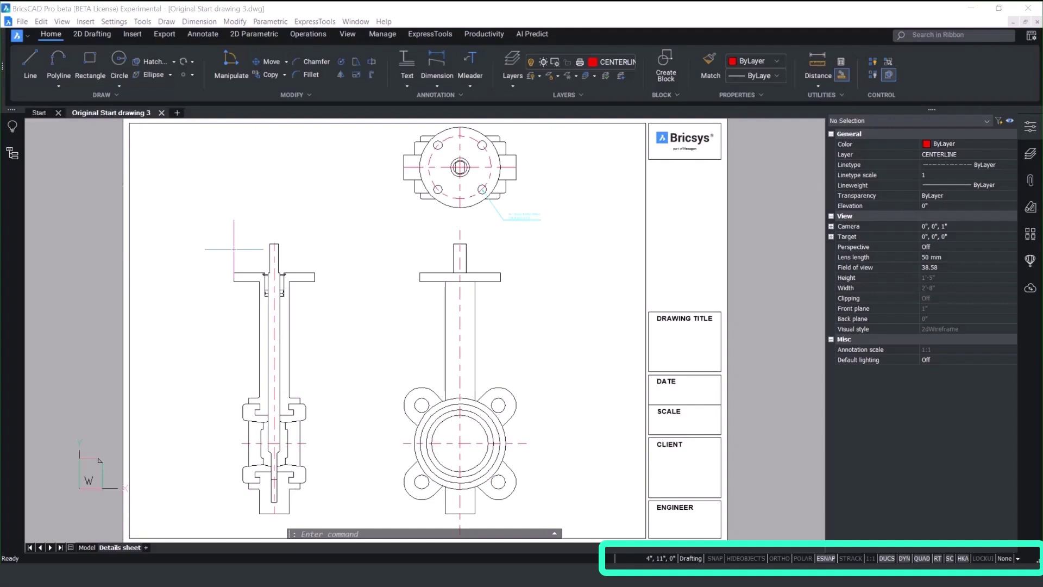
Step: Set USENEWSTATUSBAR to 1 and choose another viewport scale on the Details sheet
click(337, 534)
text(usenew)
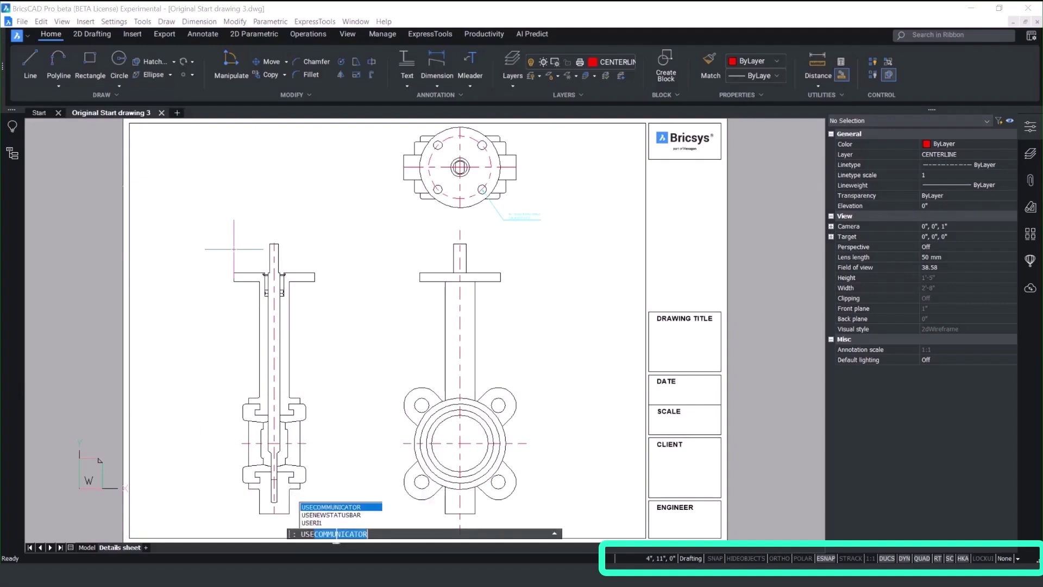
text(stat)
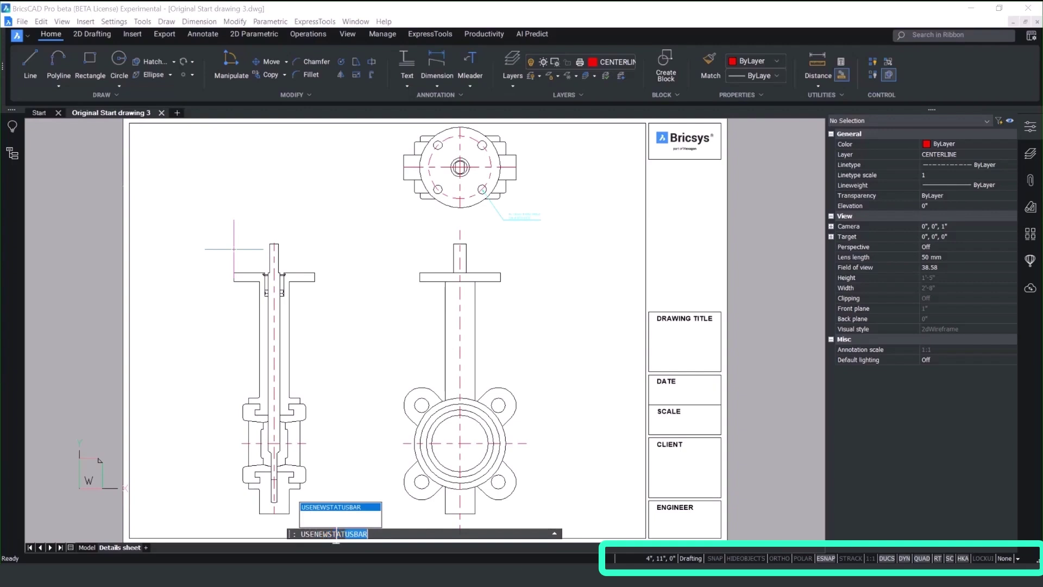
key(Return)
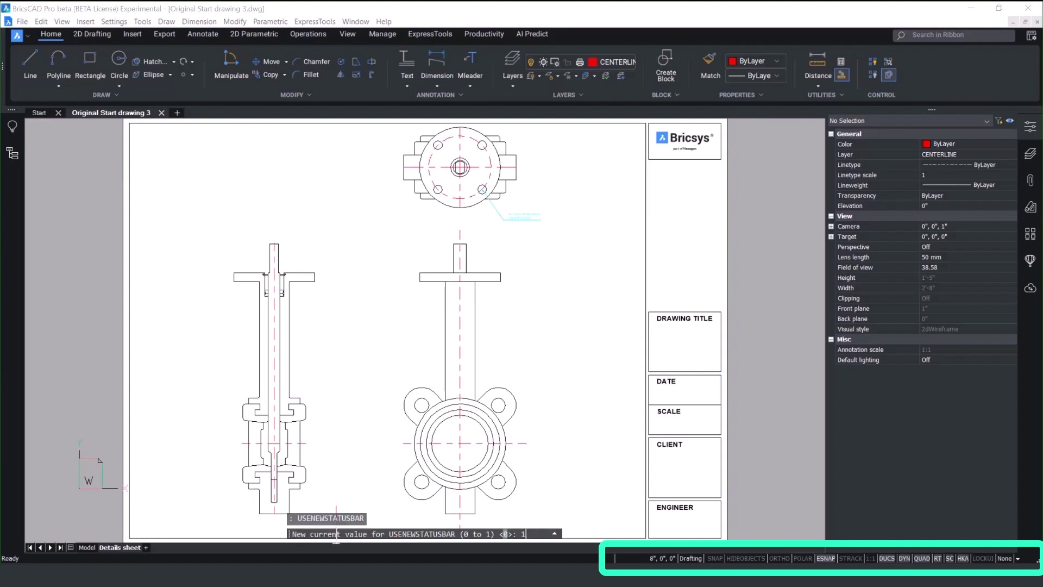
key(Return)
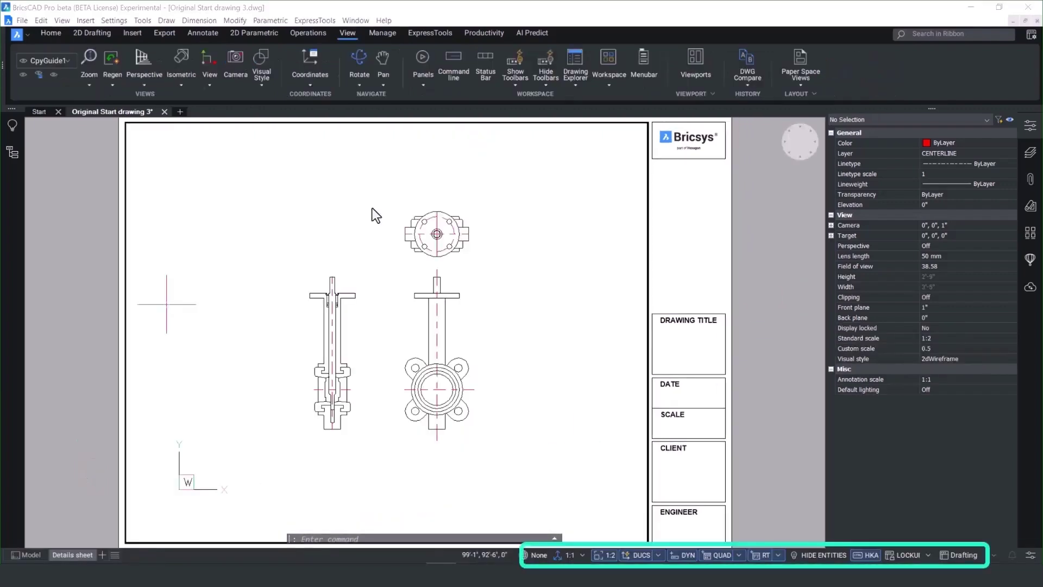
click(606, 553)
click(615, 424)
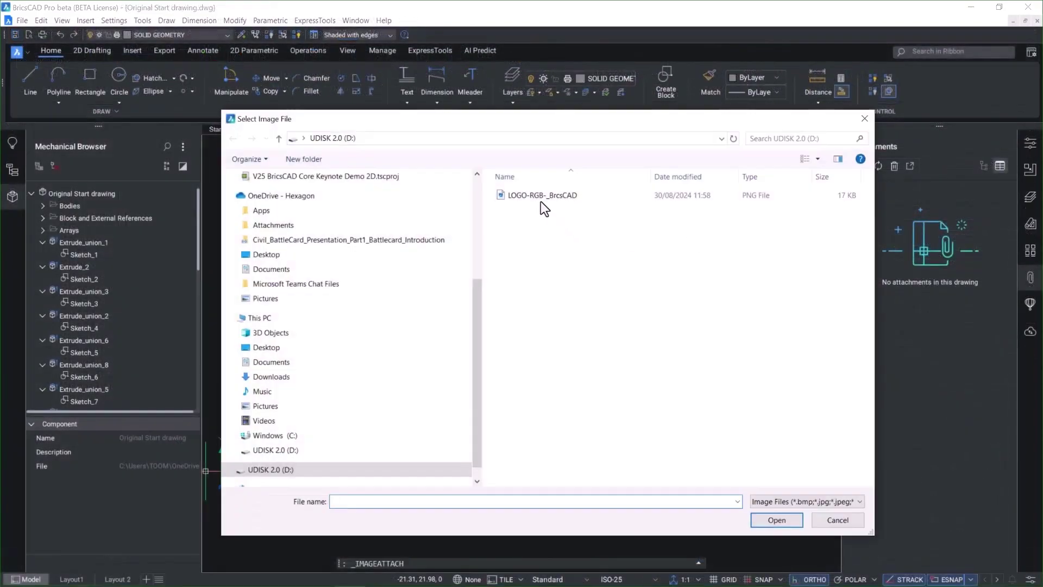
Step: Attach the raster image LOGO-RGB-_BrcsCAD at scale 1 and rotation 0, and place it below the valve views
double_click(540, 200)
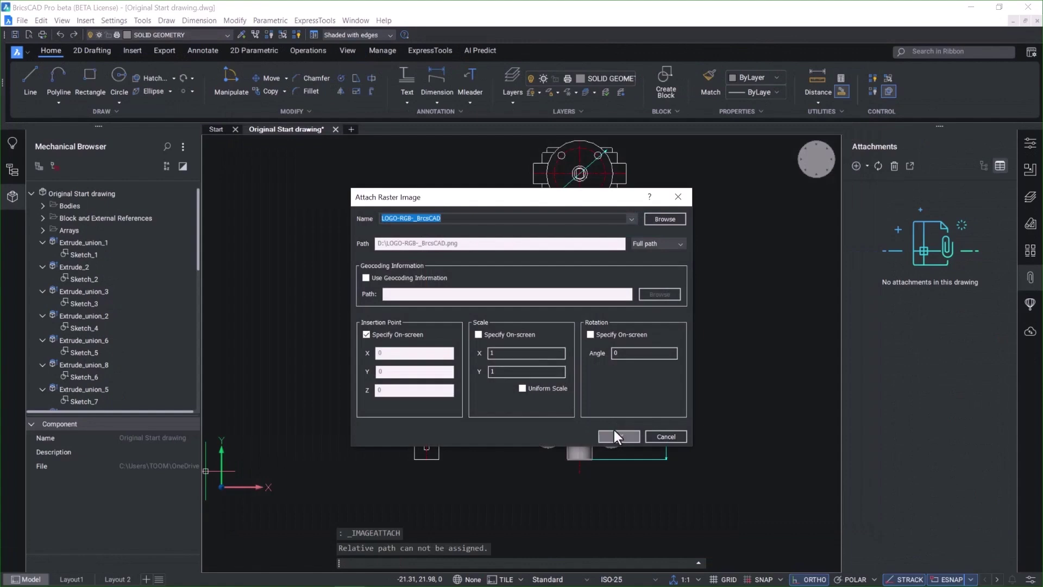
click(614, 436)
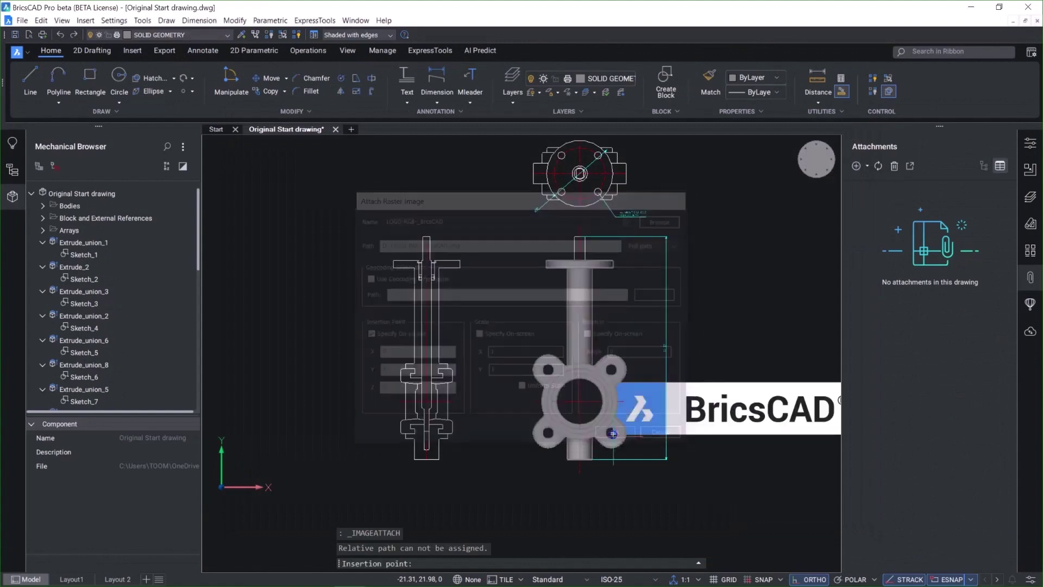
click(507, 487)
scroll(489, 478, up, 4)
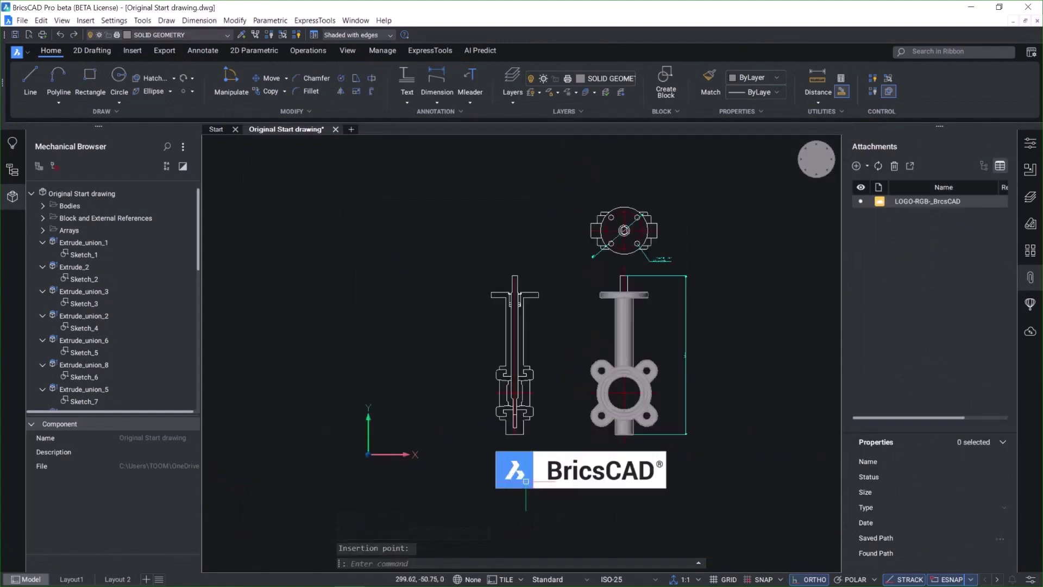
scroll(476, 465, up, 4)
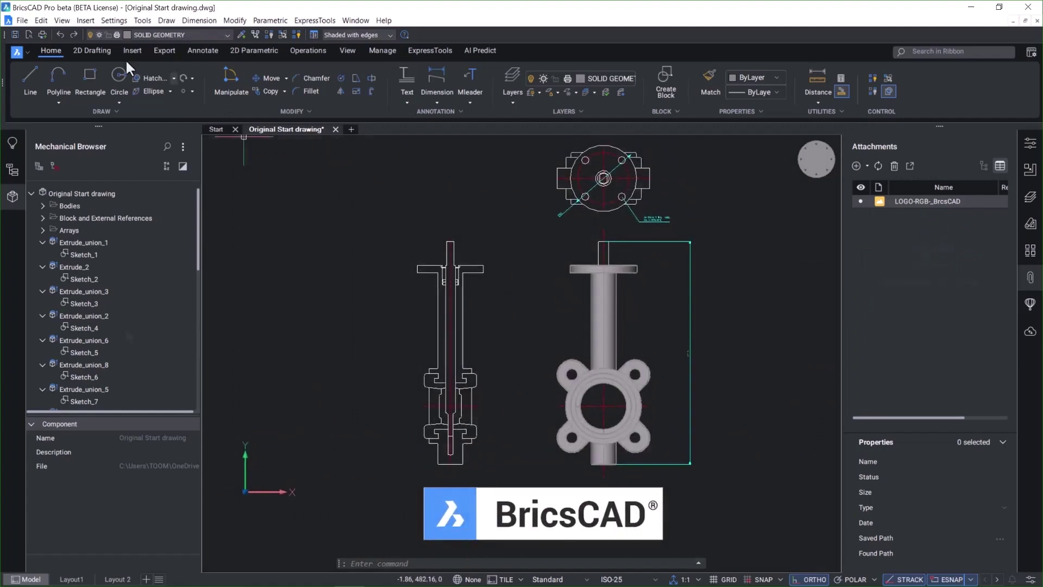
Step: Reopen the drawing and bring up the options for the missing LOGO-RGB-_BrcsCAD attachment
key(Escape)
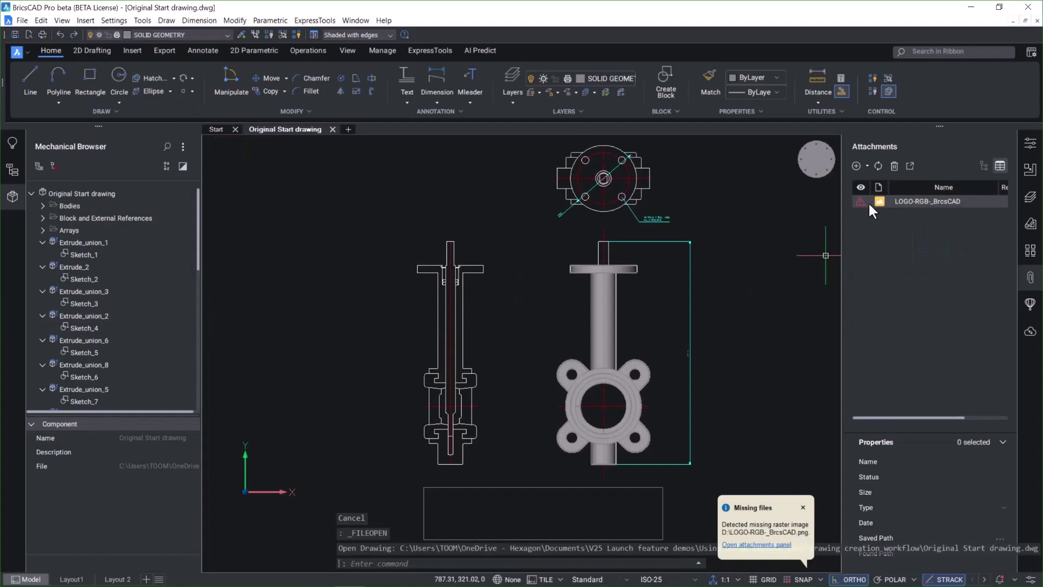
right_click(859, 199)
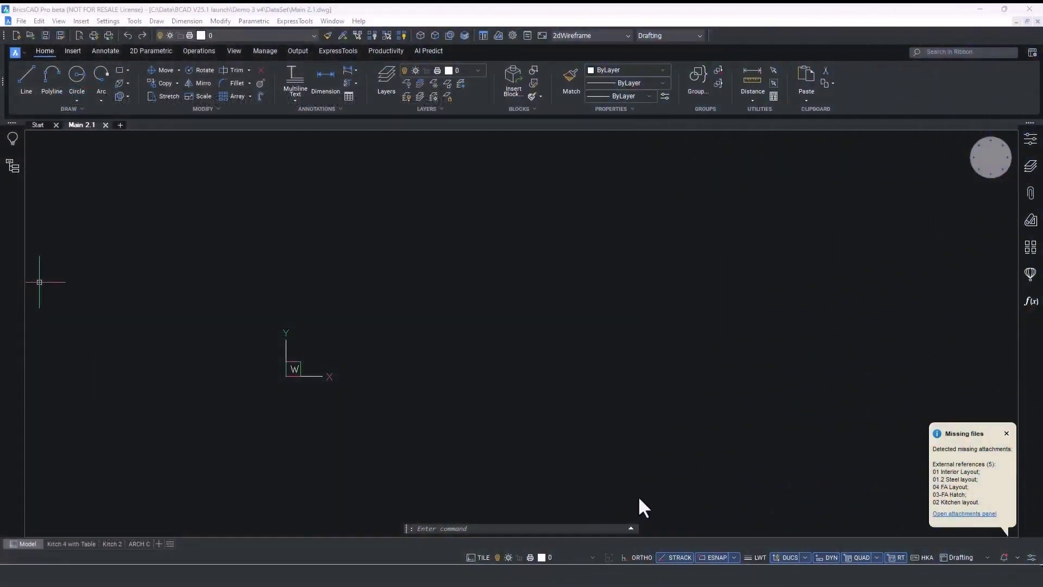
Step: Run the extended search for missing attachments on the 01 Interior Layout and 01.2 Steel layout references
click(974, 516)
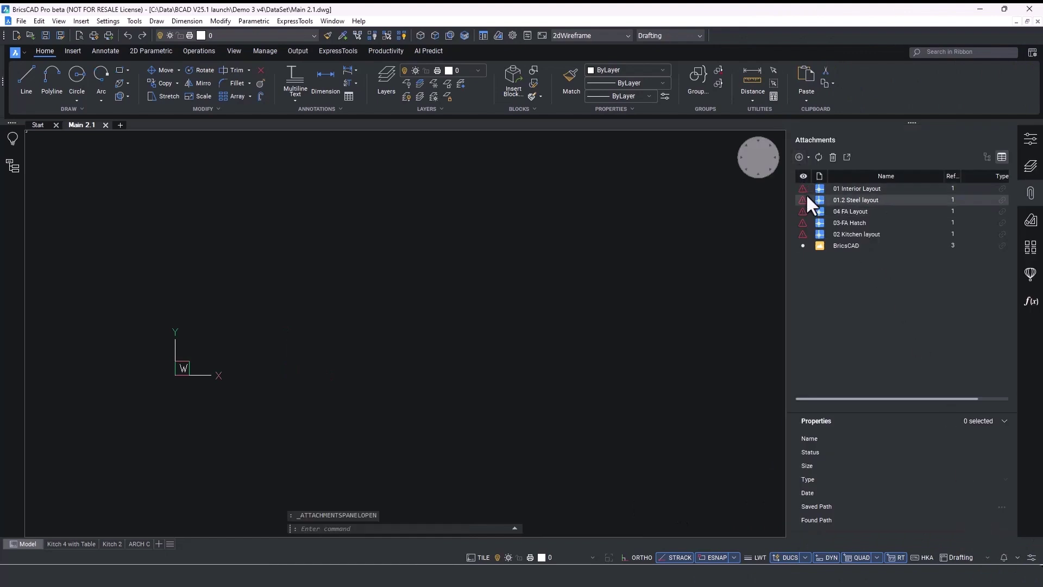
click(851, 192)
shift+click(849, 199)
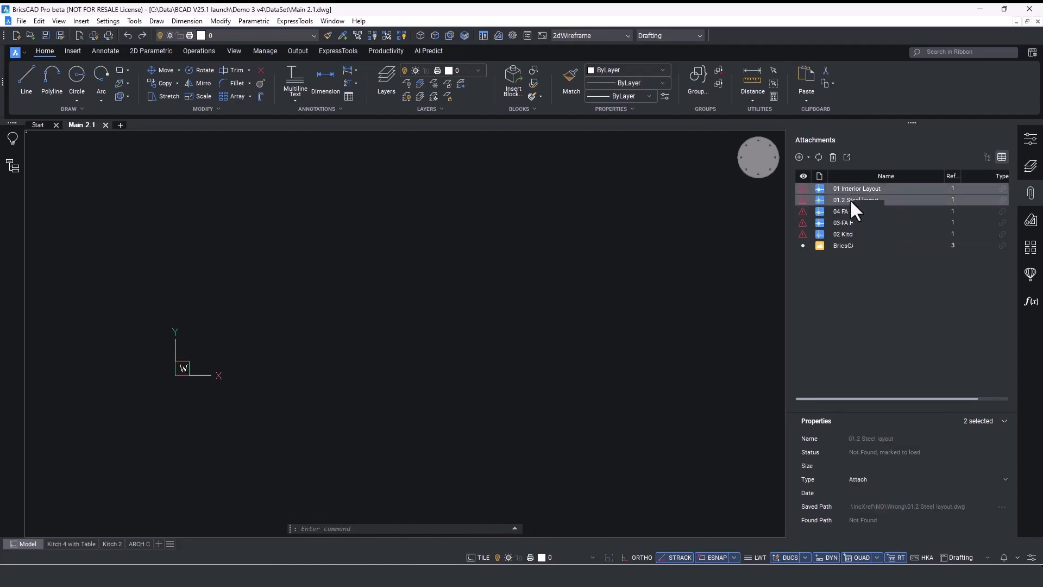
right_click(850, 199)
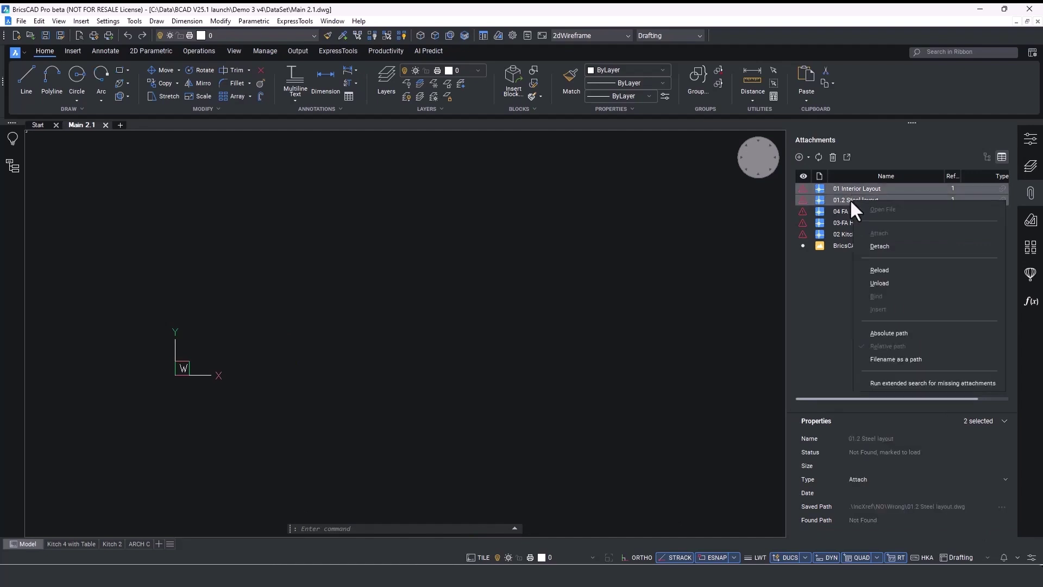
click(911, 382)
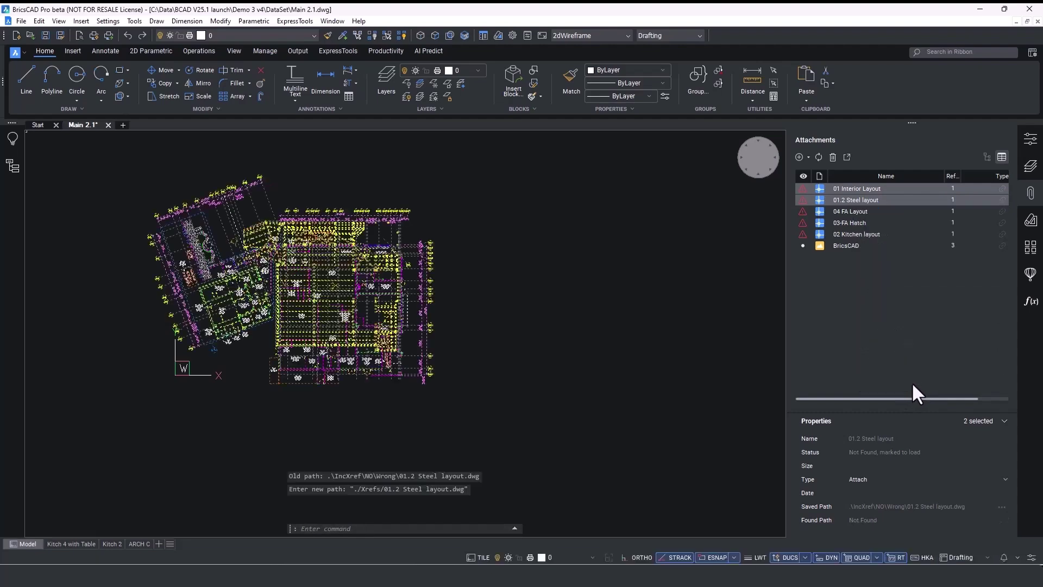
Step: Repath the 04 FA Layout reference to 04 FA Layout.dwg in the Xrefs folder and use that path for the other missing attachments
click(848, 210)
click(999, 506)
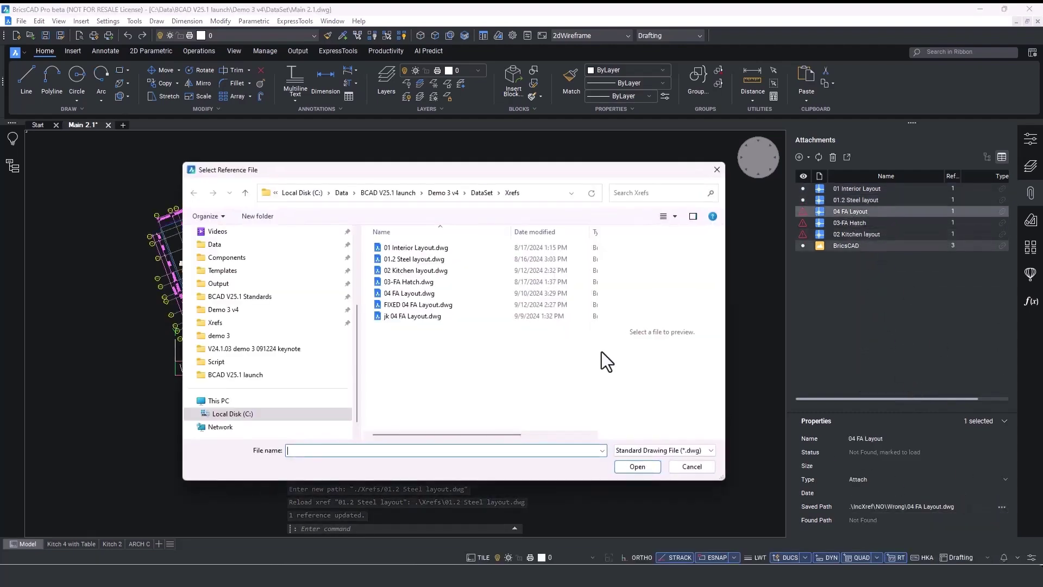
double_click(401, 292)
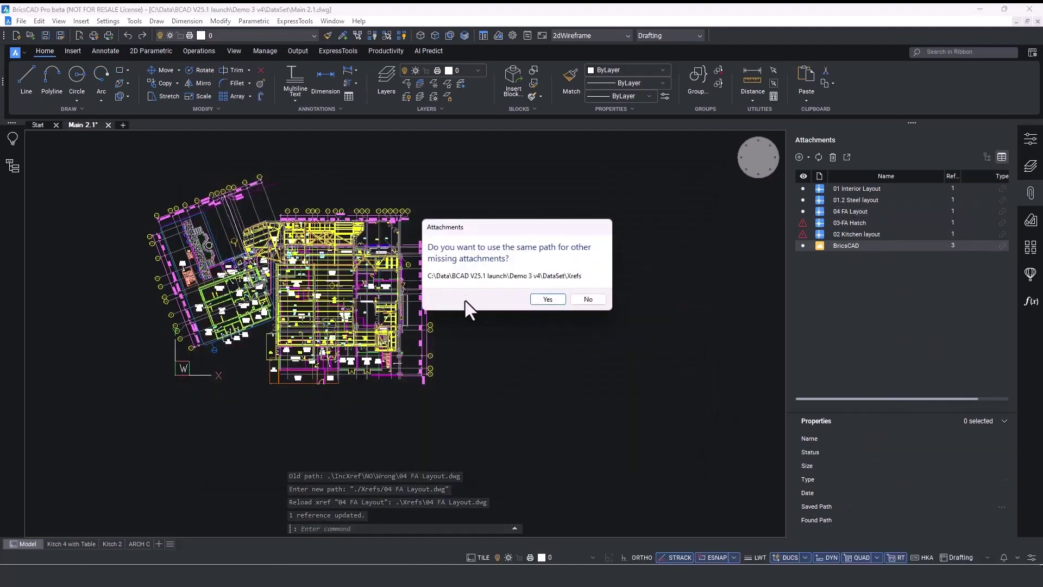
click(558, 297)
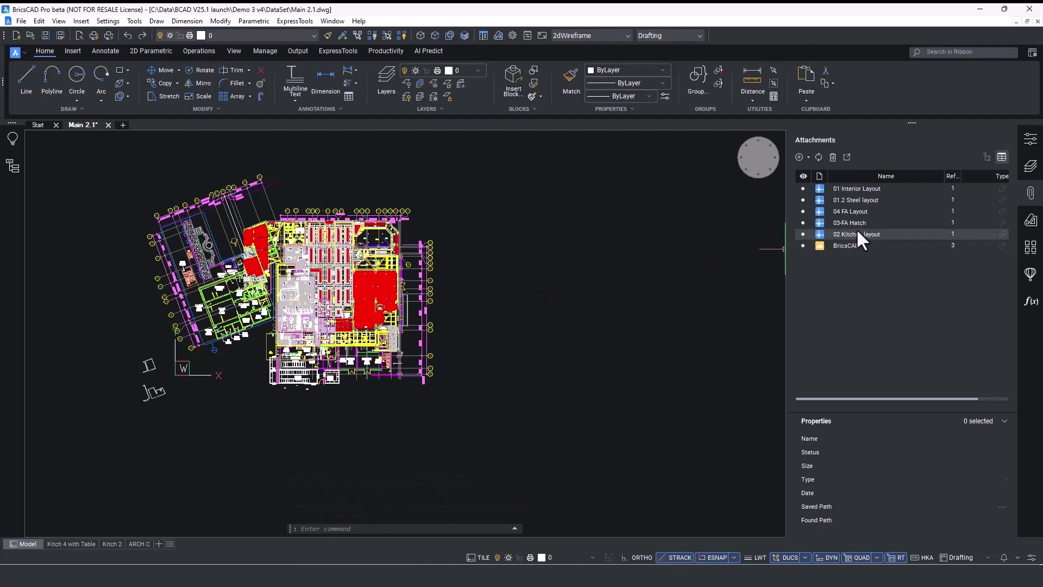
Step: Open the 04 FA Layout reference file from the attachments list and hide the attachments list
click(862, 211)
right_click(863, 211)
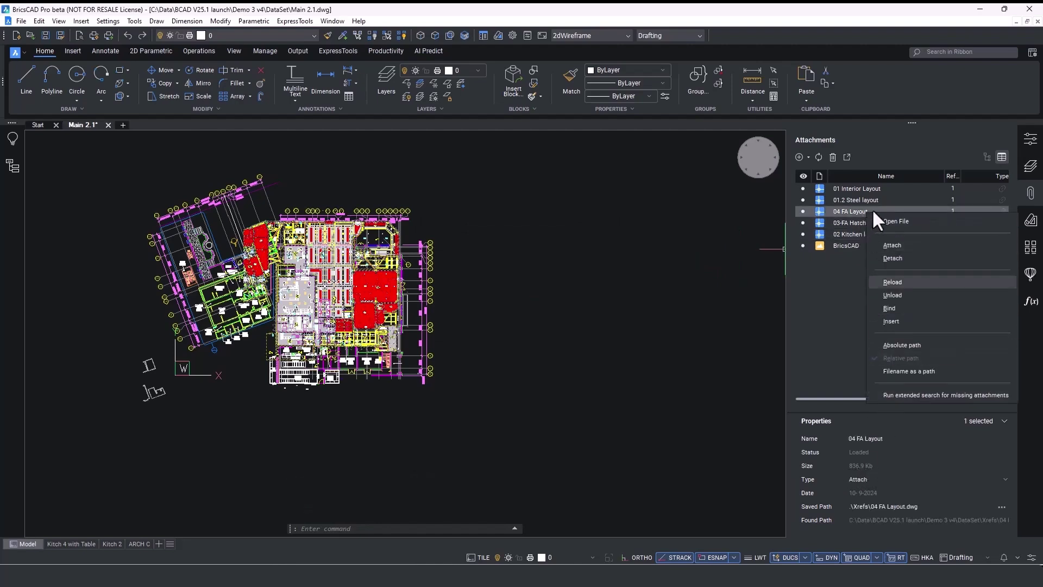
click(894, 222)
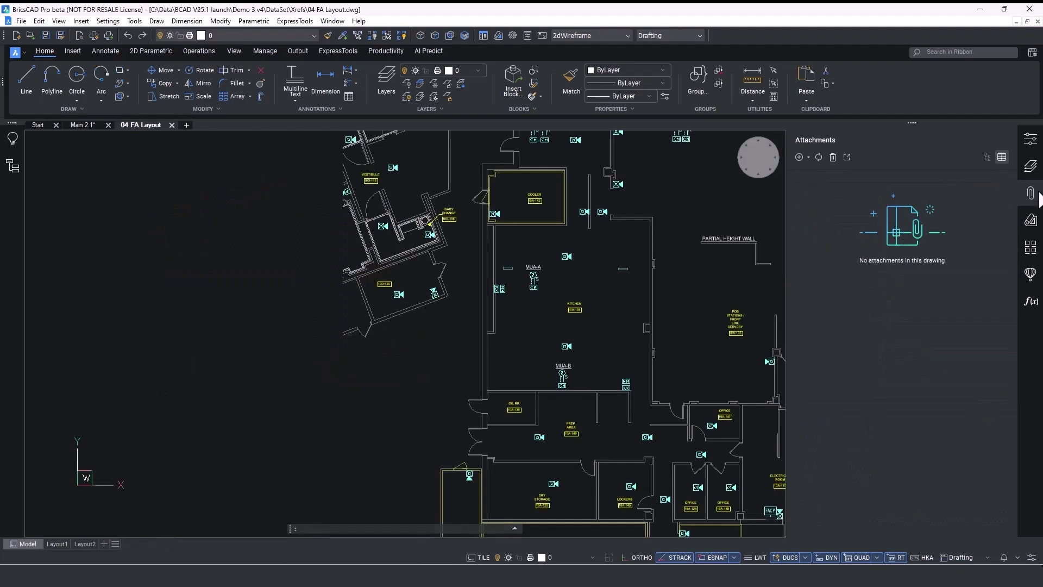
click(1030, 193)
Step: Examine the two device symbols in room 10A-134 to see whether their geometry is grouped as blocks
mouse_move(861, 264)
middle_down()
mouse_move(624, 288)
mouse_move(638, 295)
middle_up()
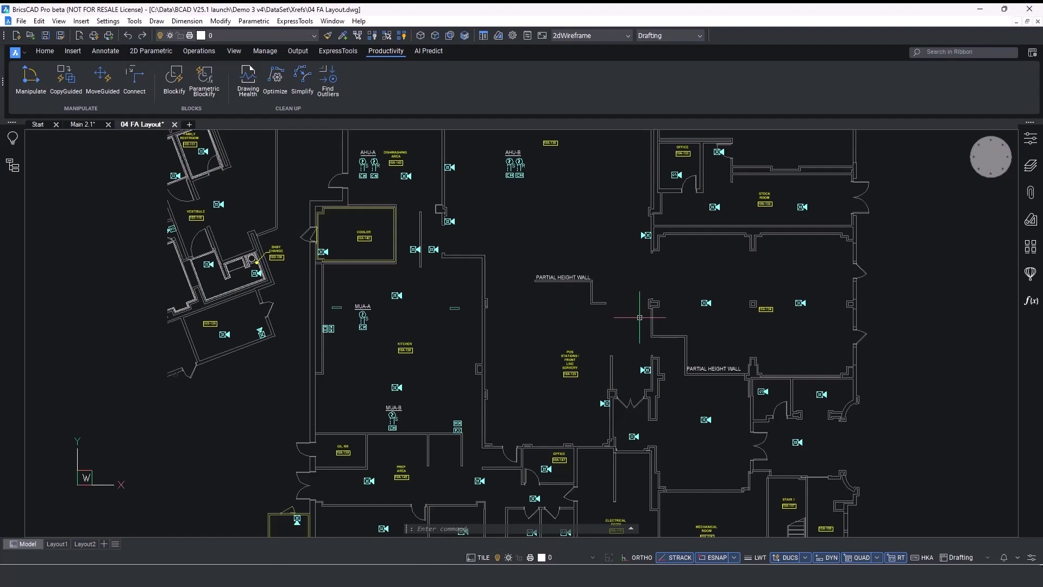
scroll(706, 307, up, 3)
click(695, 314)
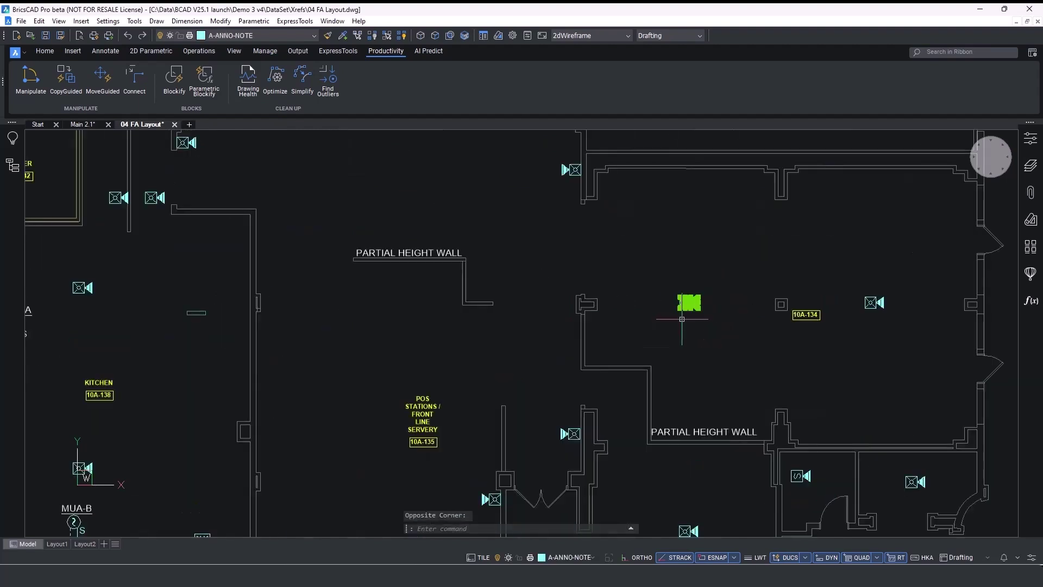
key(Escape)
scroll(829, 310, up, 3)
click(885, 300)
key(Escape)
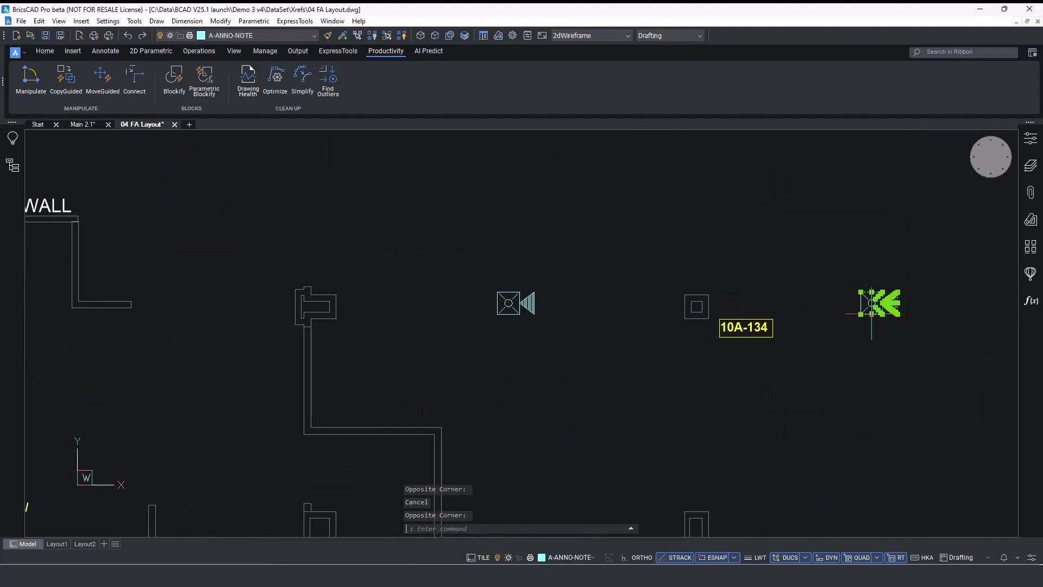
scroll(763, 319, down, 5)
middle_drag(763, 319, 724, 321)
scroll(724, 321, down, 2)
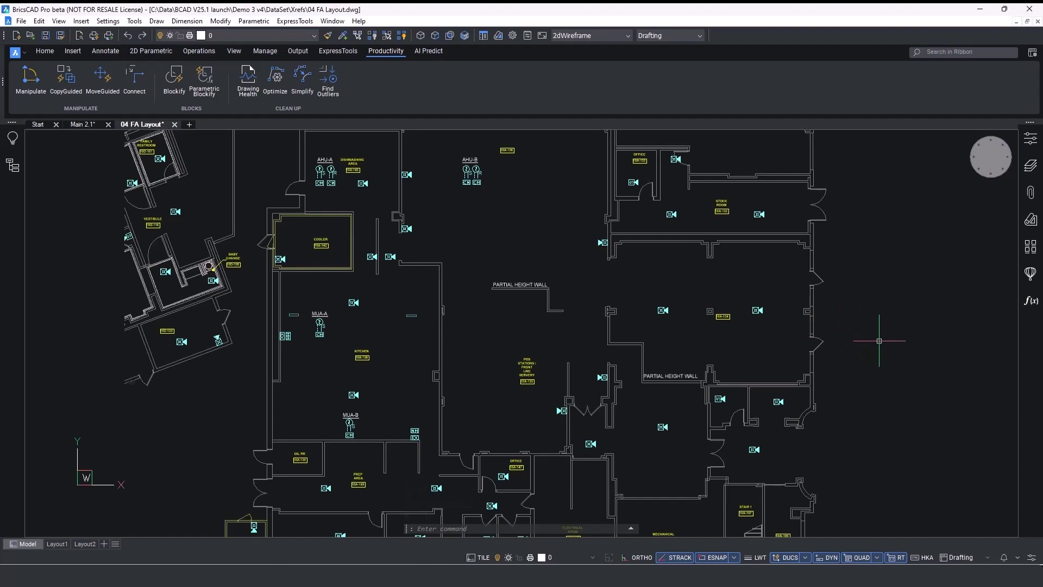
Step: Review the tasks and description of the Drawing Health routine 2D Cleanup V25 and start the routine
click(247, 92)
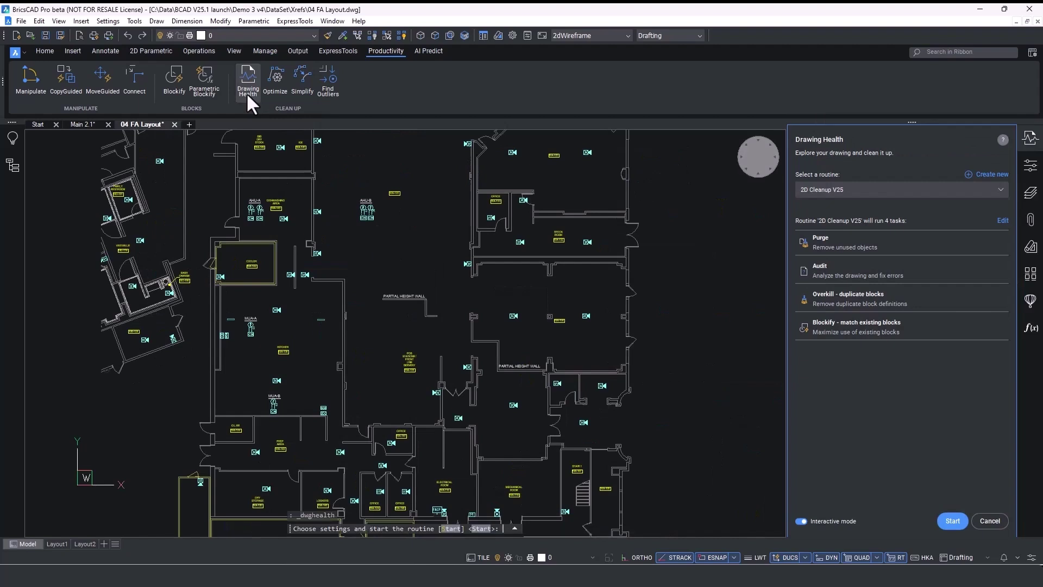
click(1002, 220)
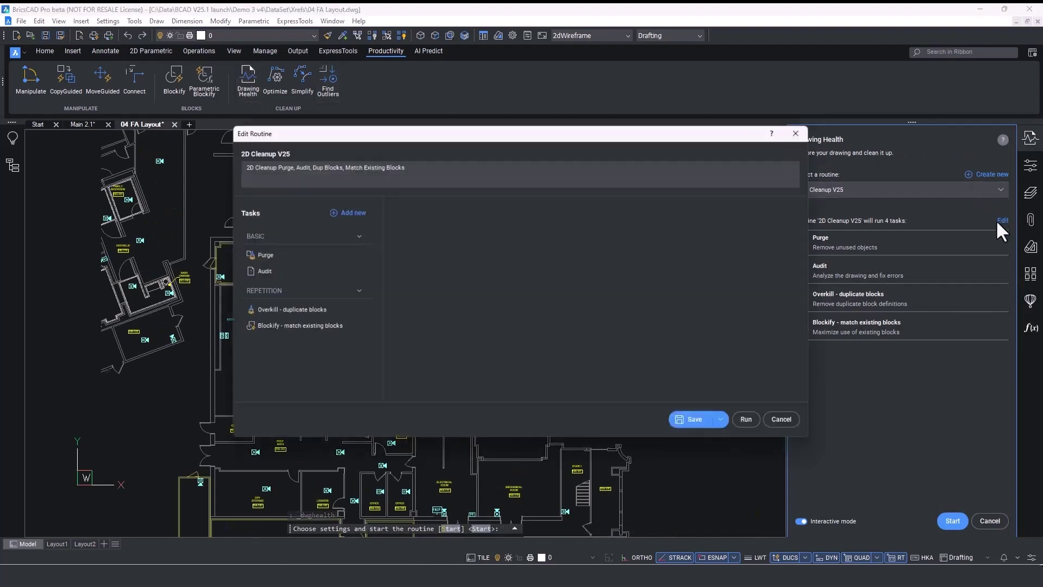
triple_click(395, 165)
drag(242, 166, 458, 165)
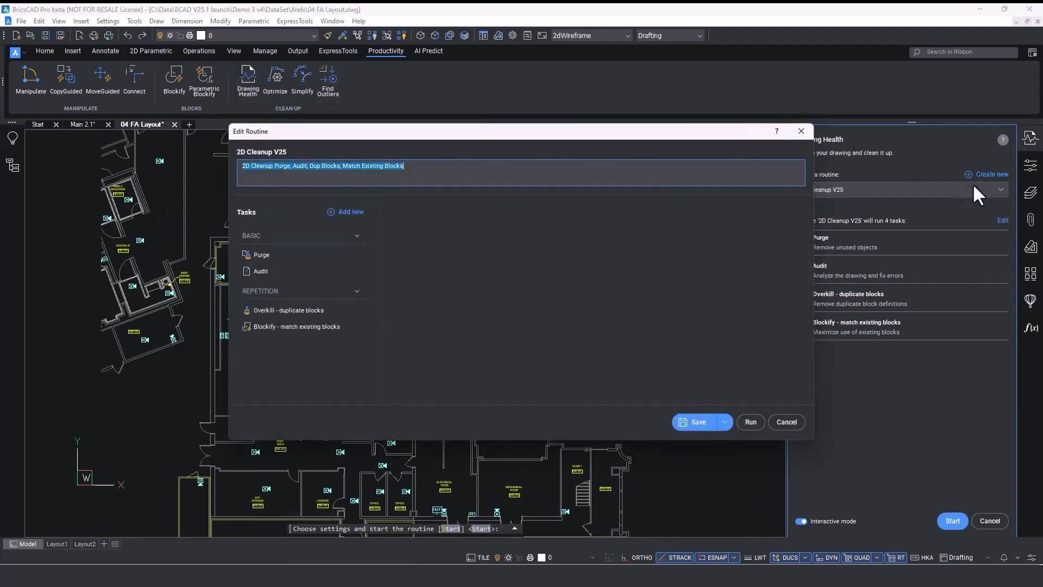
key(Escape)
click(954, 522)
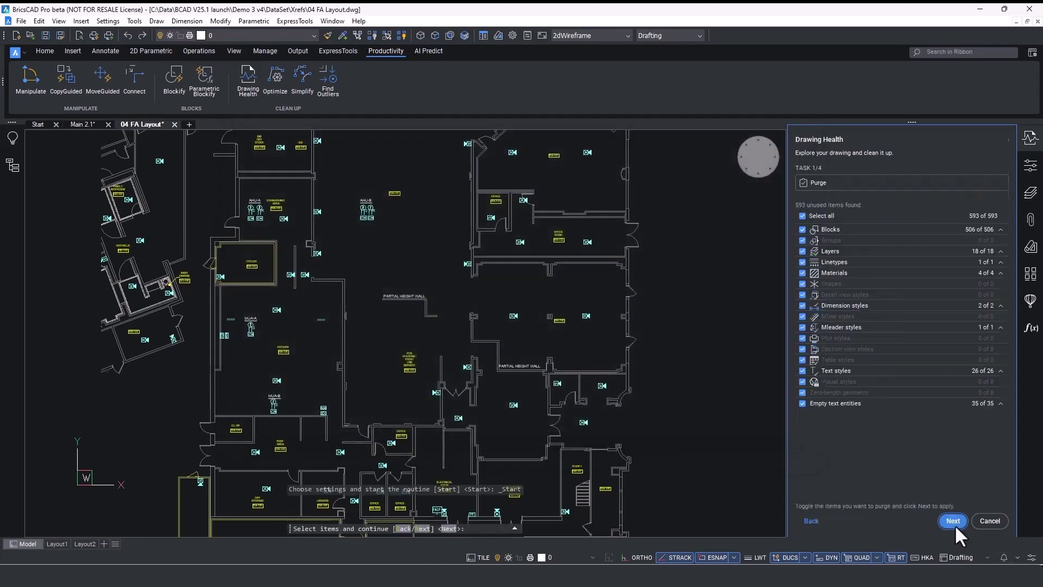
Step: Purge all unused items found in the drawing and apply the audit fixes
click(1000, 229)
click(1000, 228)
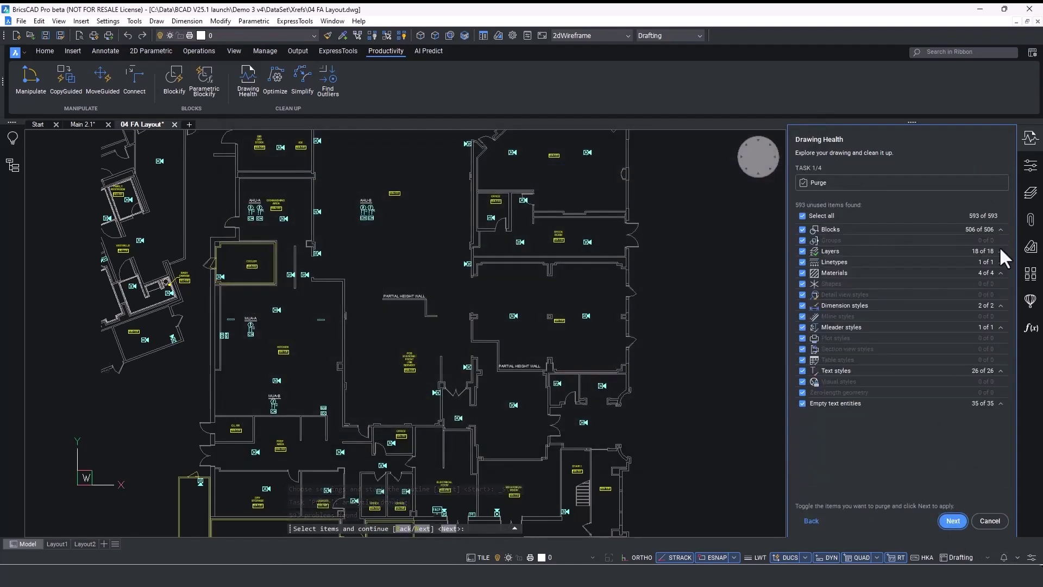
click(952, 521)
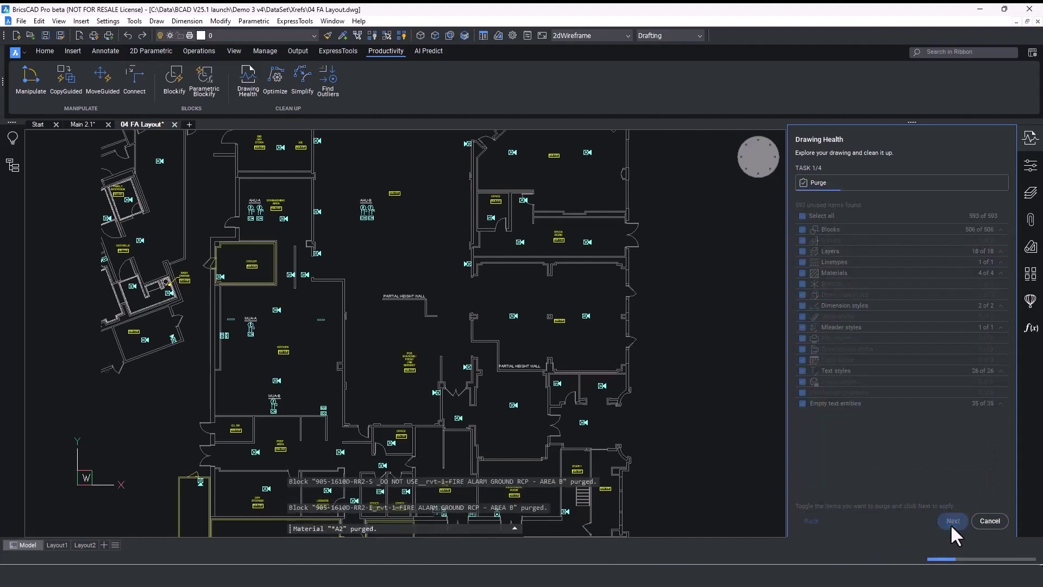
click(947, 521)
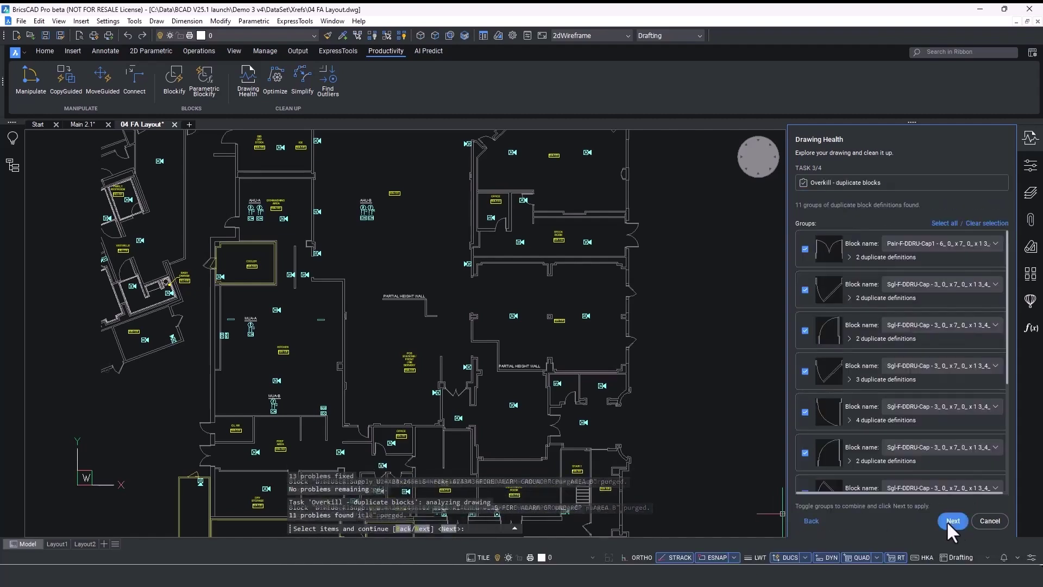
Step: Locate the Monitor Module duplicate definitions in the drawing and combine all groups of duplicate blocks
scroll(859, 305, down, 3)
click(850, 353)
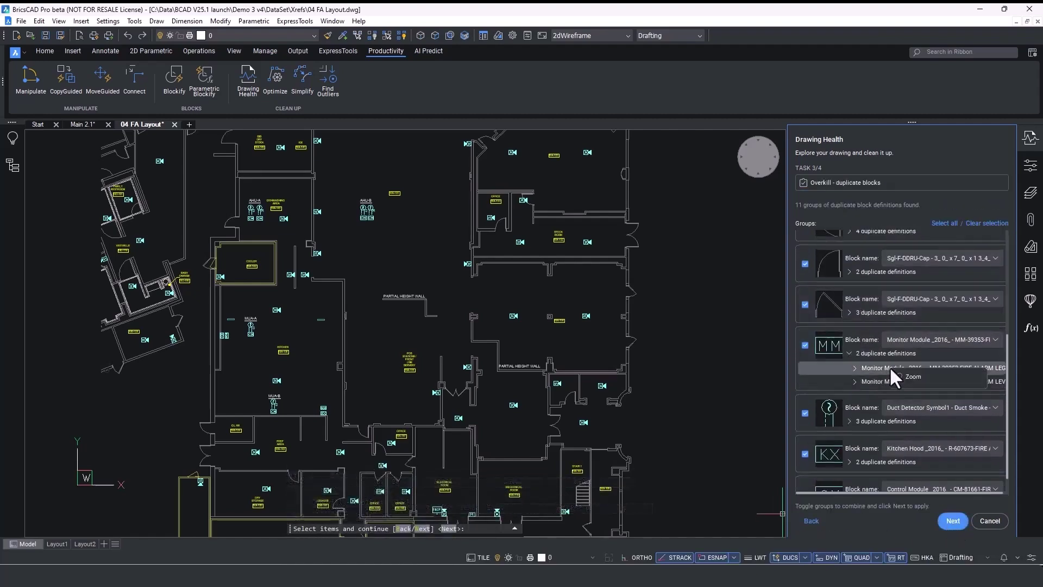
click(890, 368)
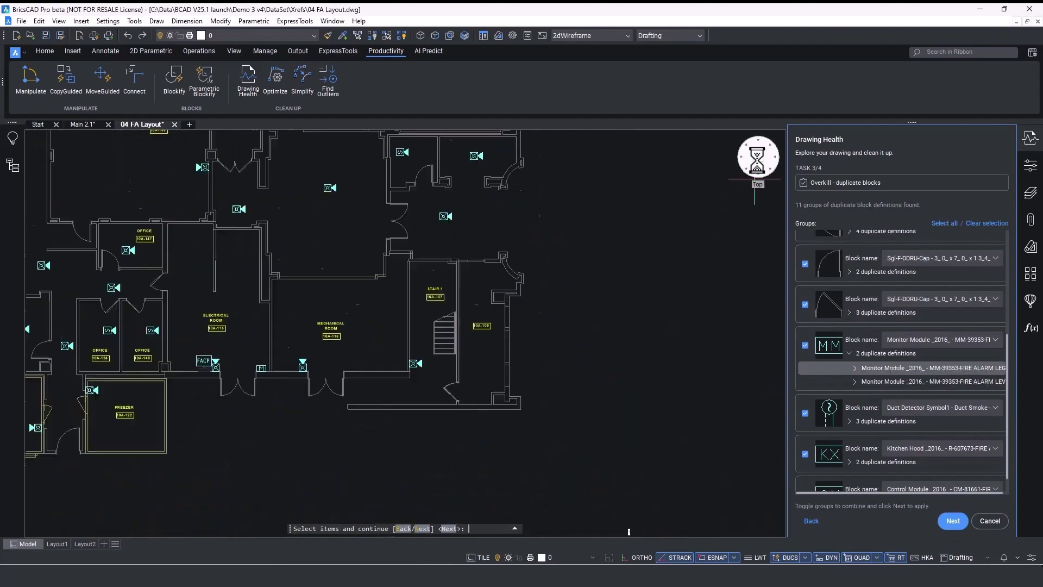
click(919, 340)
click(908, 372)
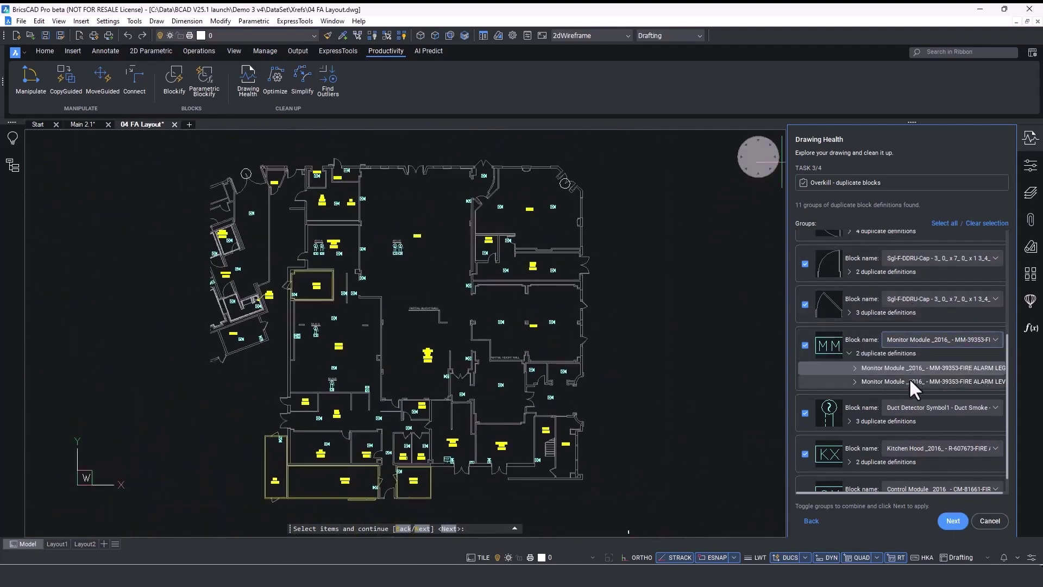
scroll(912, 434, down, 1)
click(953, 521)
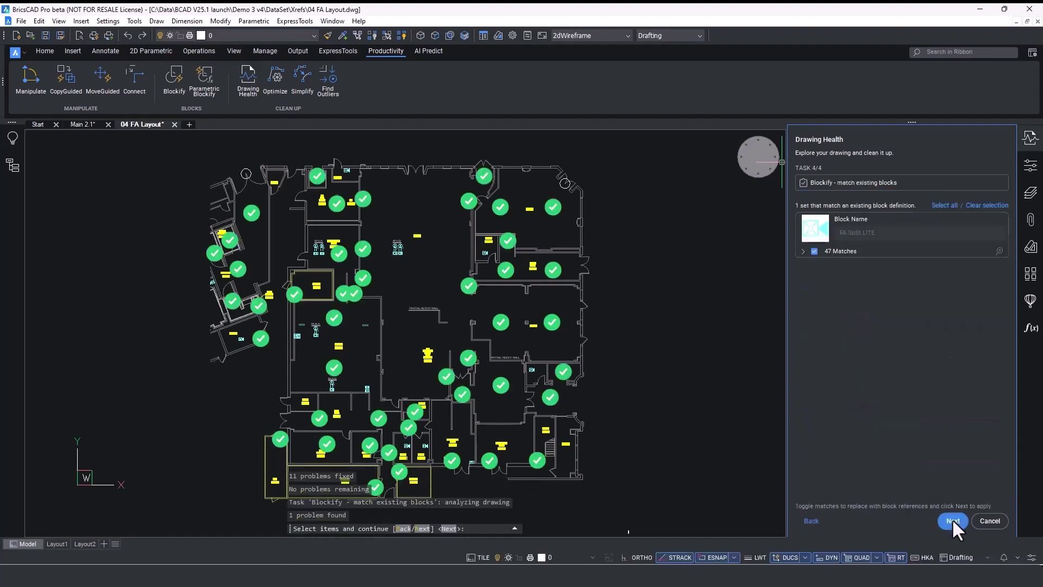
Step: Expand the Blockify matches and inspect Match 3 and Match 8 in the drawing, returning to the overall plan
click(803, 251)
click(999, 295)
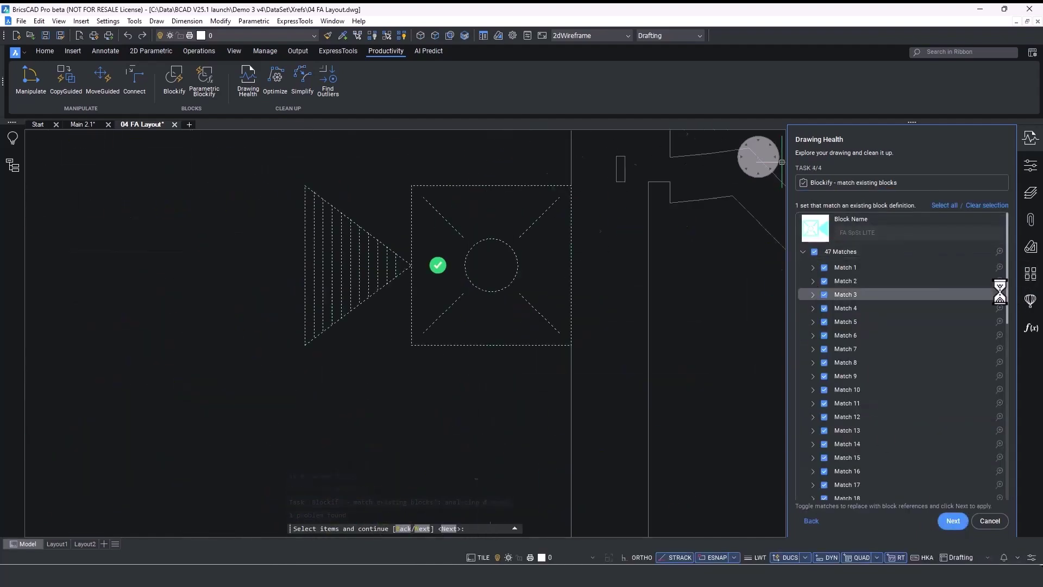
click(999, 362)
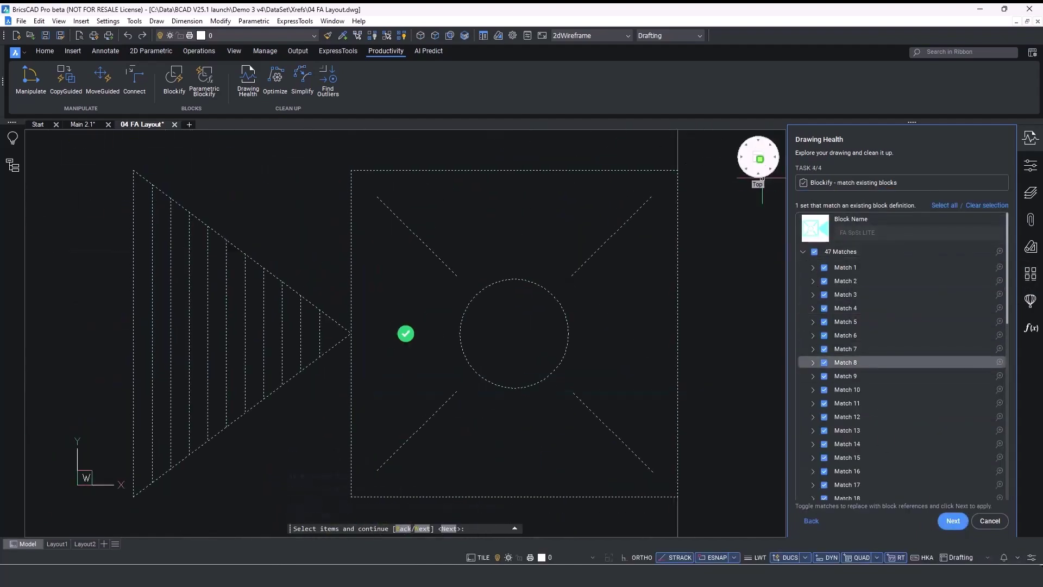
click(757, 156)
Step: Replace all matched geometry with references to the existing block, and close the cleanup report and the Xrefs folder window
click(824, 335)
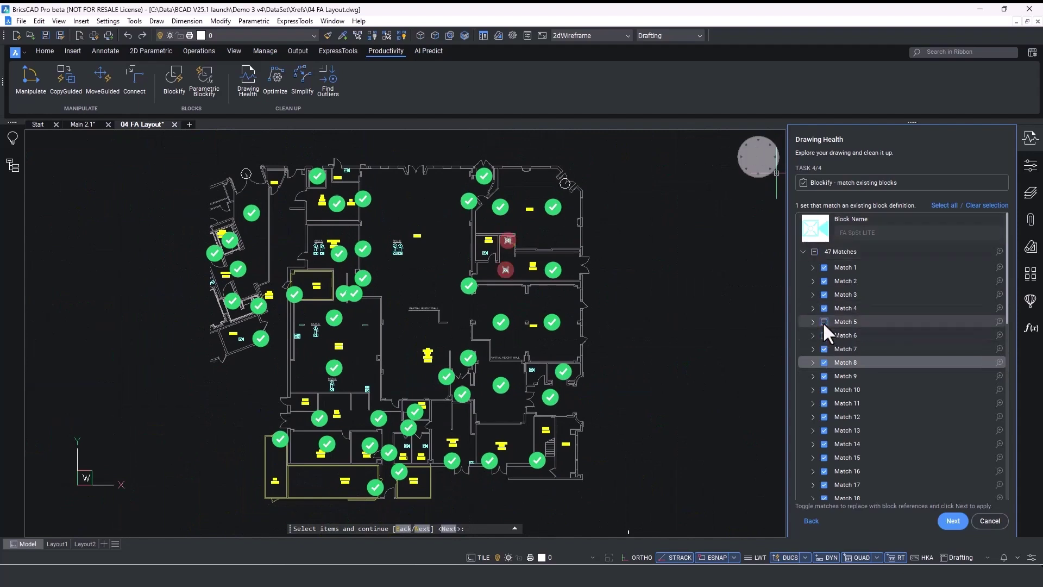
click(824, 335)
click(952, 521)
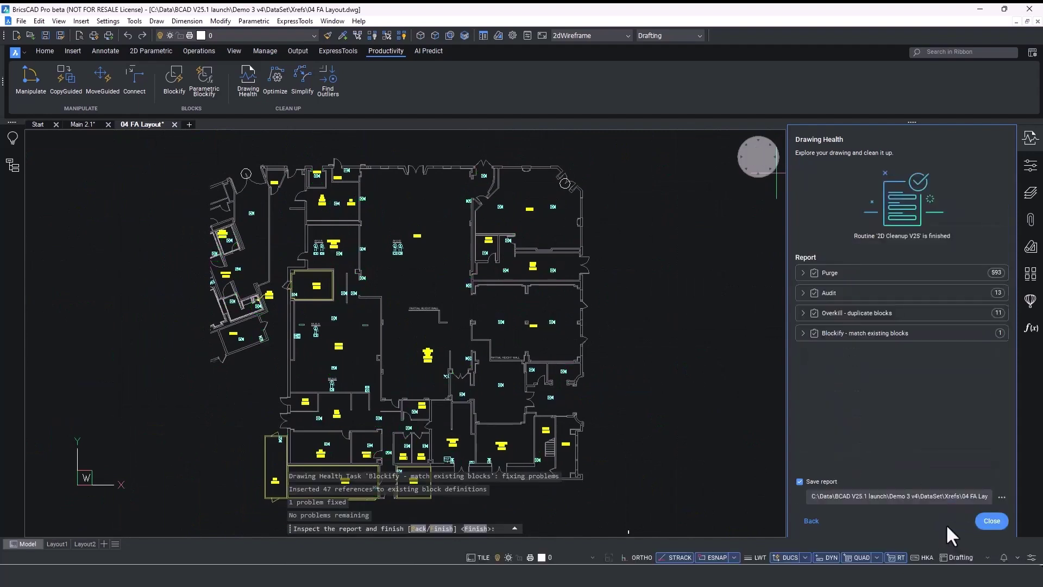
click(992, 520)
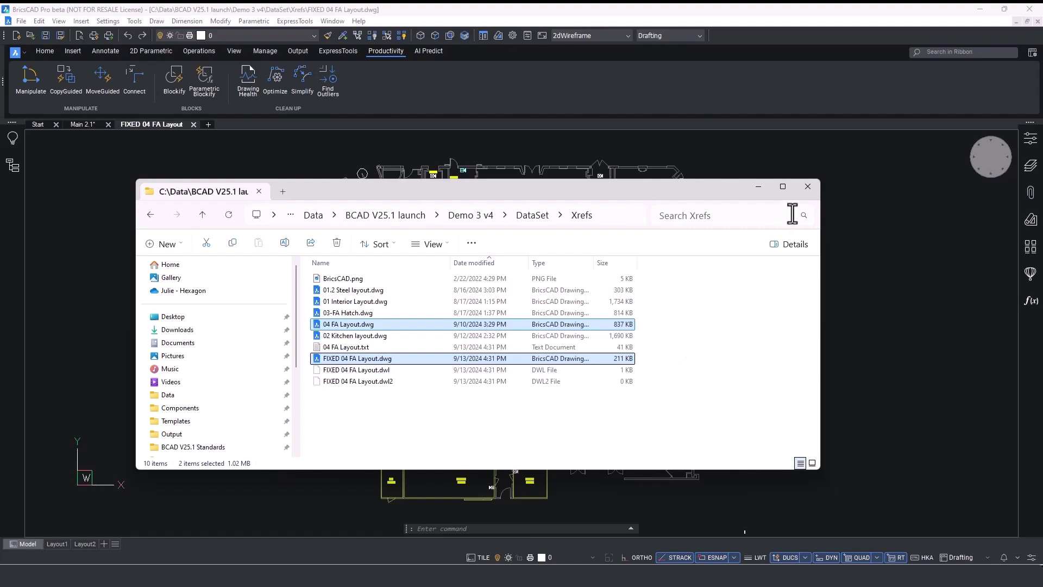
click(807, 186)
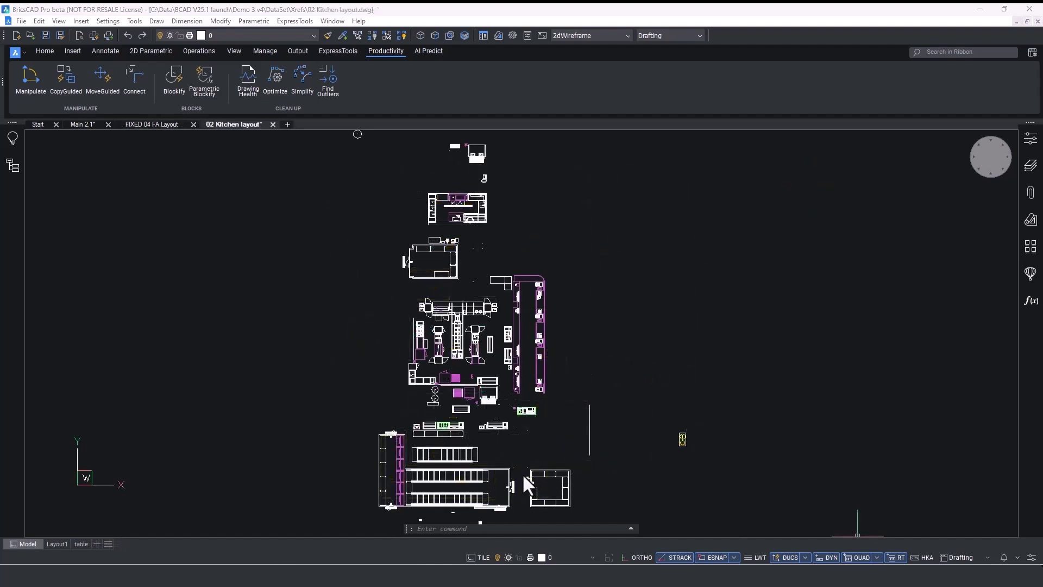
Step: Check the walk-in cooler block in the 02 Kitchen layout drawing and restore the saved view kitch4
mouse_move(455, 465)
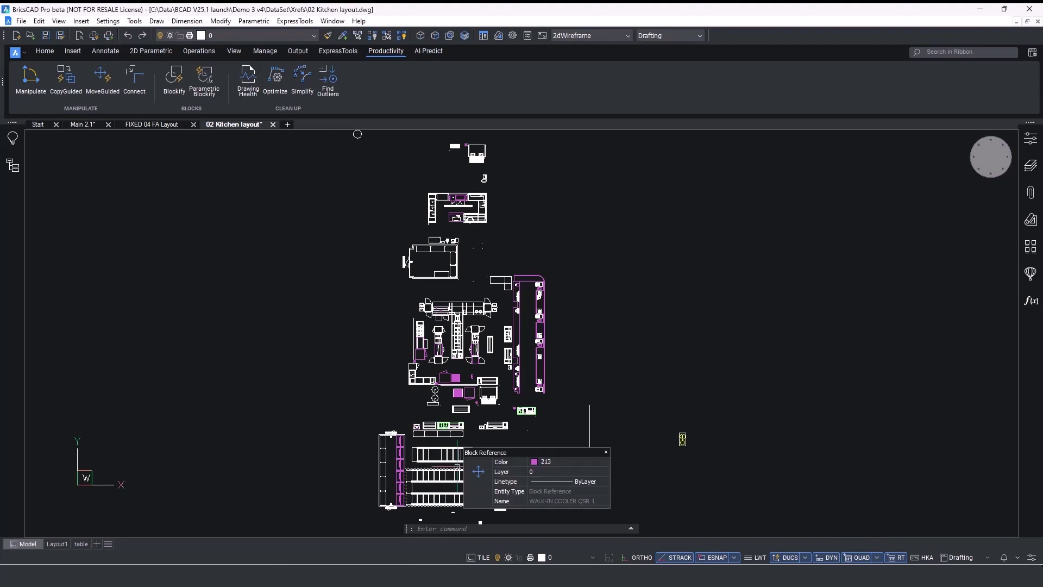
key(Escape)
key(Escape)
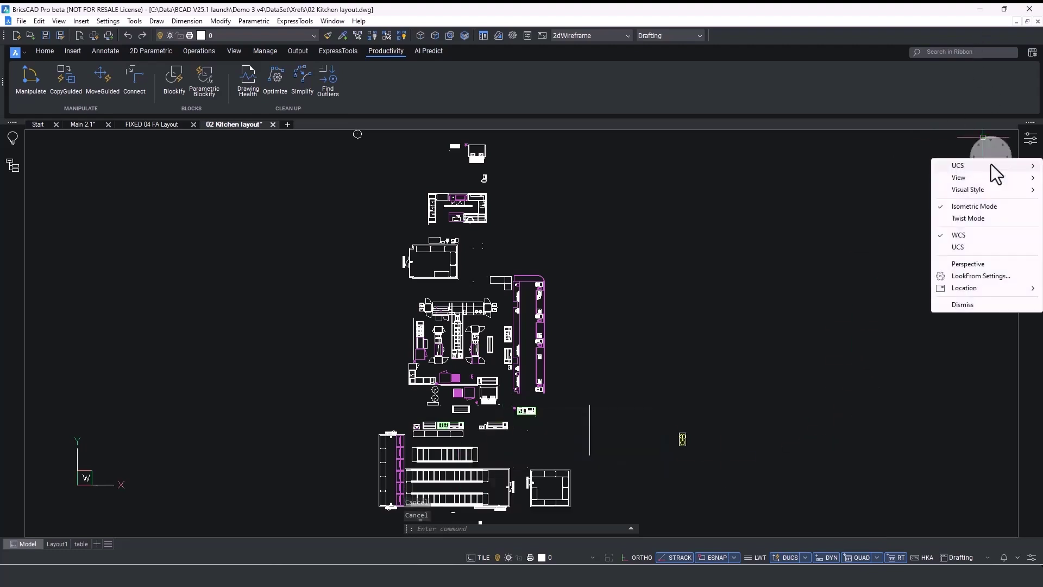
right_click(991, 160)
mouse_move(985, 176)
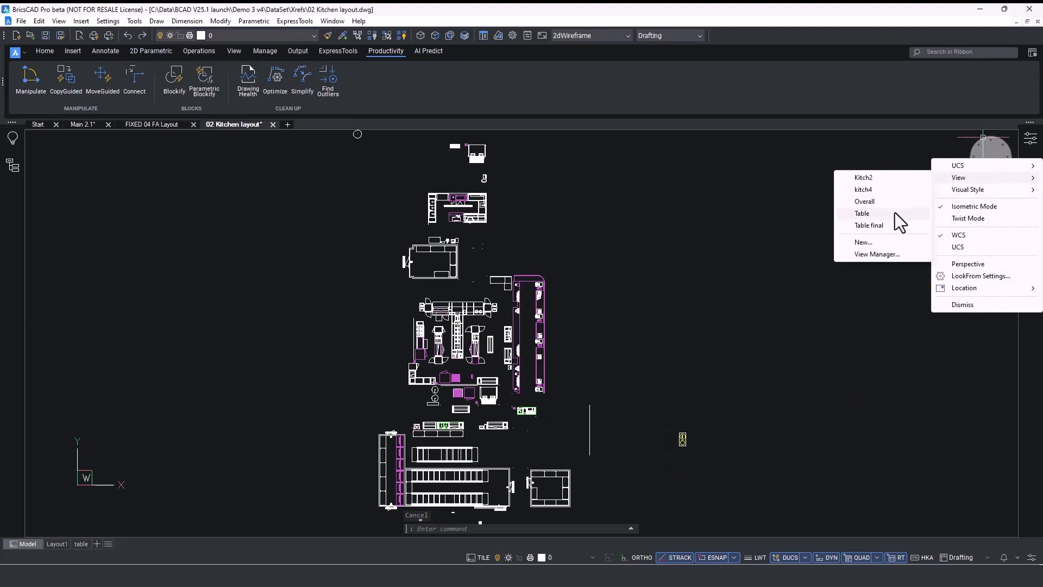
click(875, 189)
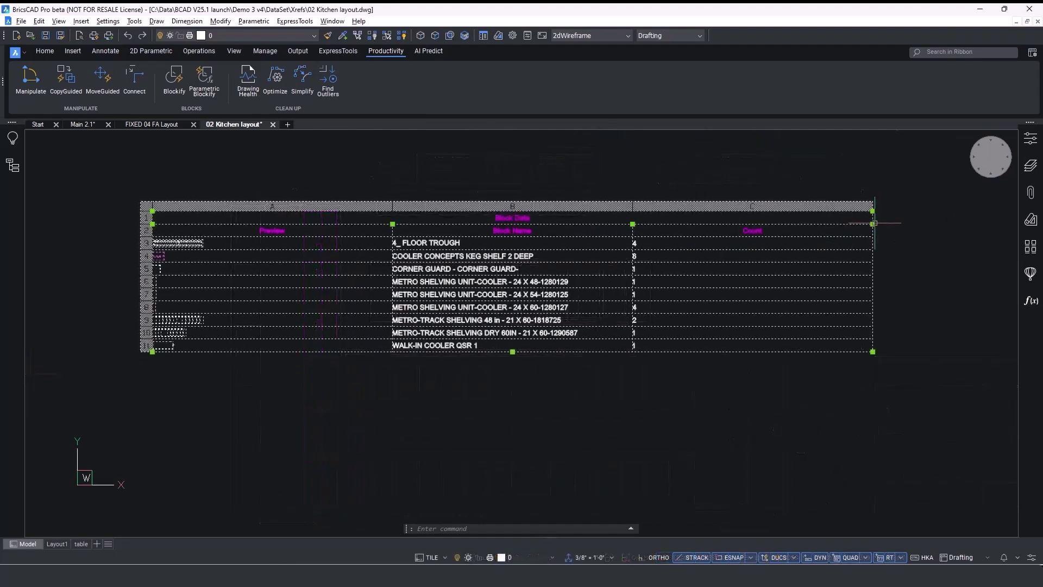
Step: Narrow the Count, Block Name and Preview columns of the Block Data table
click(873, 223)
click(680, 223)
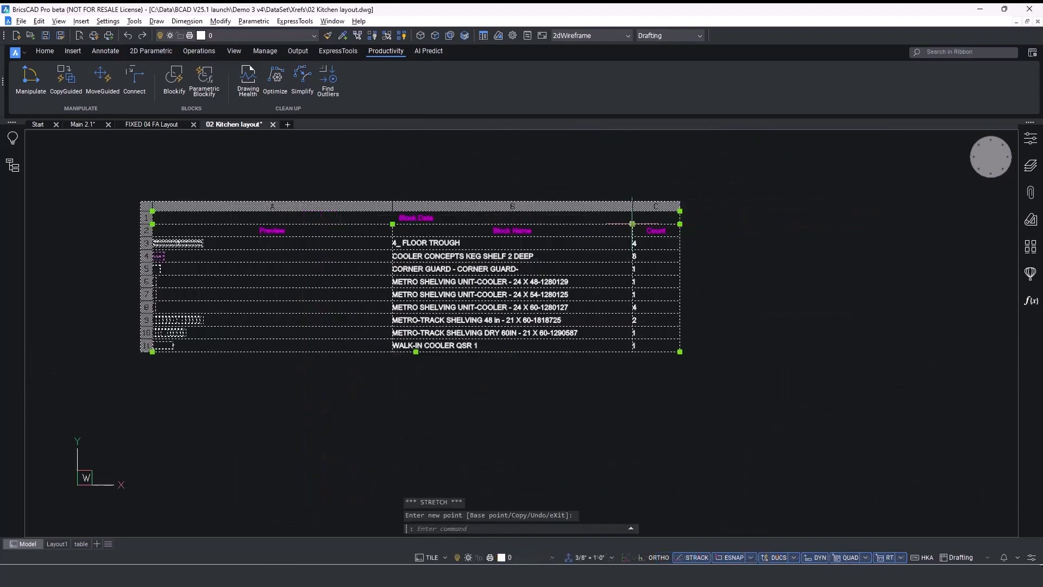
click(634, 223)
click(392, 223)
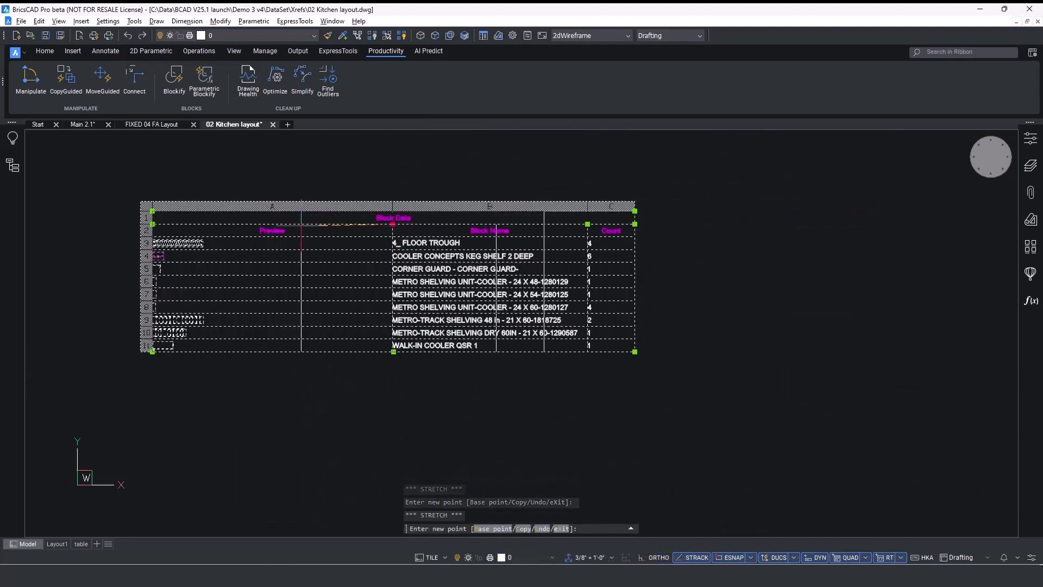
key(Escape)
Step: Insert two empty columns after the Count column of the Block Data table
scroll(529, 209, up, 3)
double_click(525, 211)
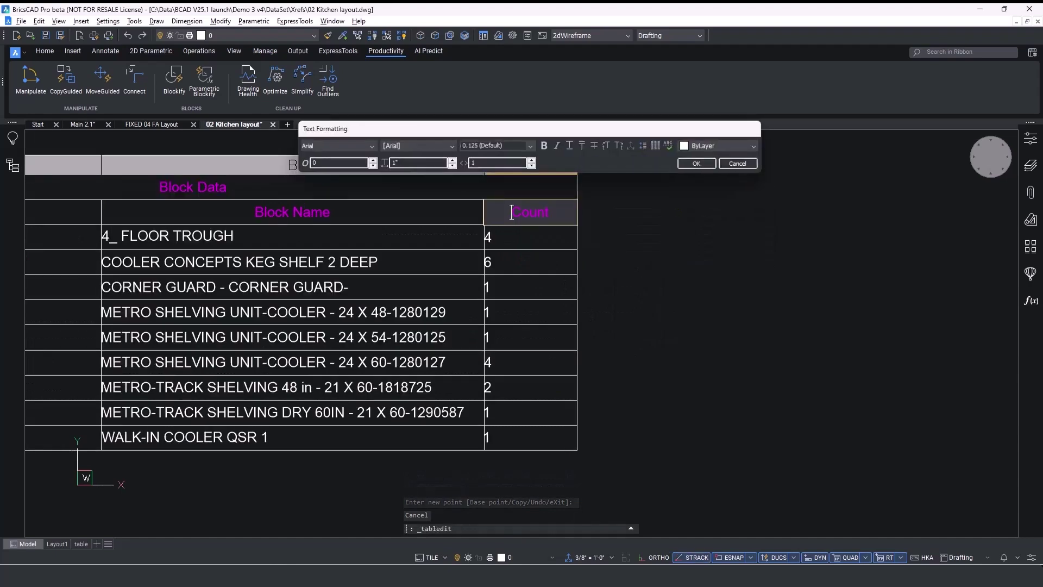
key(Escape)
click(525, 213)
click(93, 156)
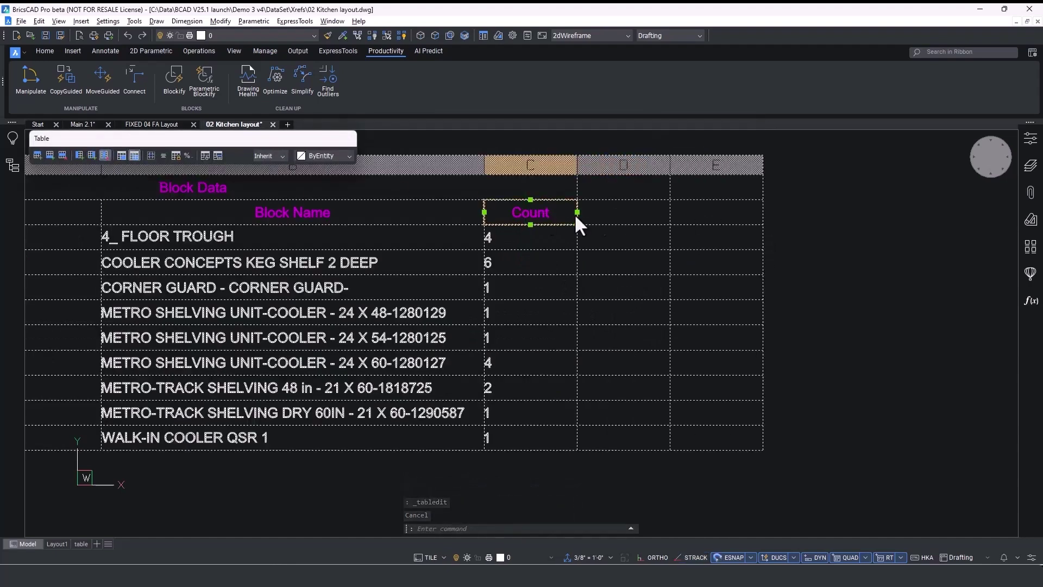
Step: Title the two new columns Price and Subtotal
double_click(641, 213)
text(Price)
key(Return)
text(Subtotal)
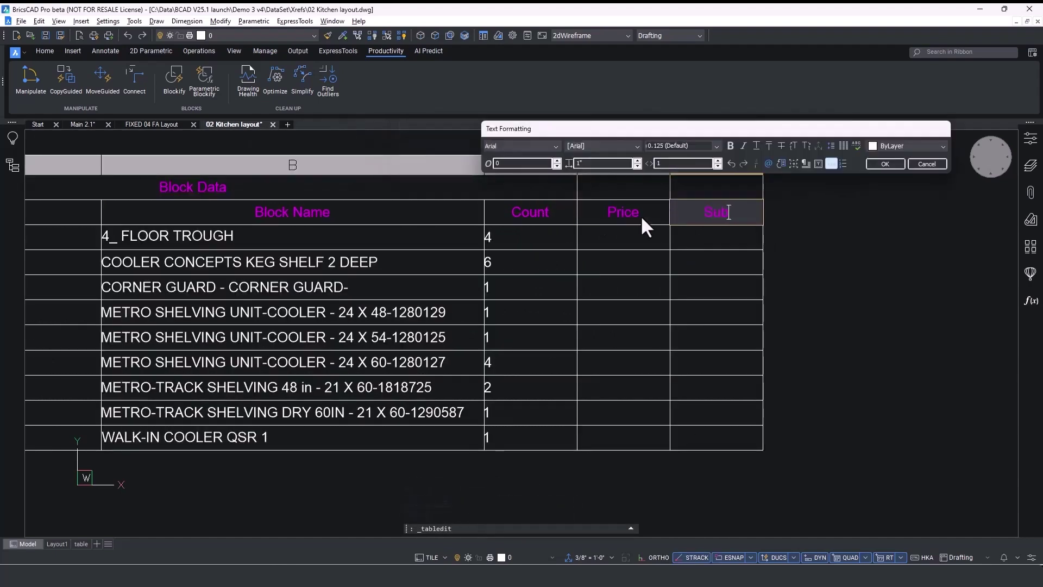
key(Return)
Step: Enter the prices 3395 for the floor trough, 1033 for the keg shelf and 225 for the corner guard
click(626, 241)
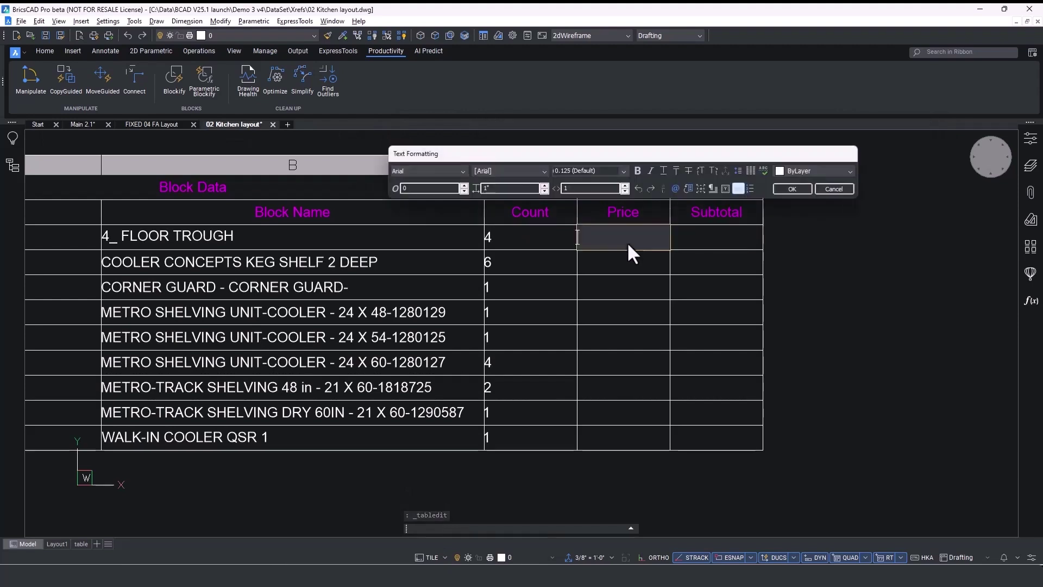
text(3395)
key(Return)
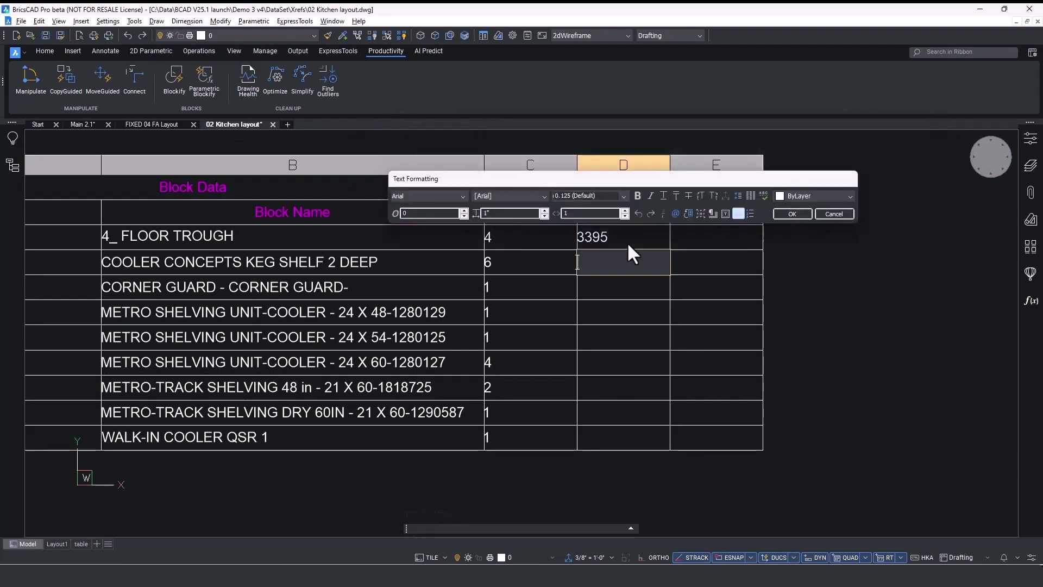
text(1033)
key(Return)
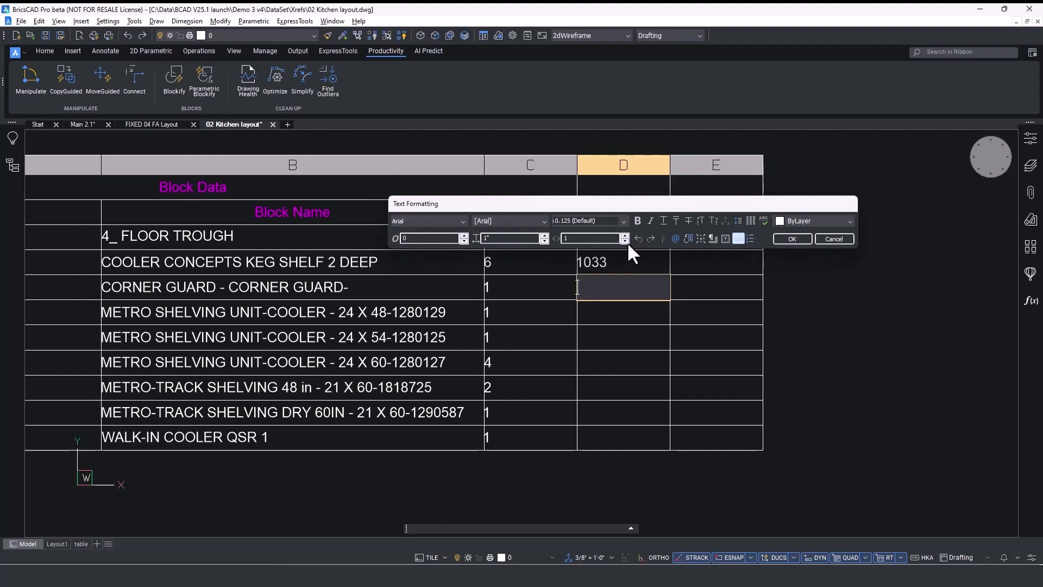
text(225)
key(Return)
key(Escape)
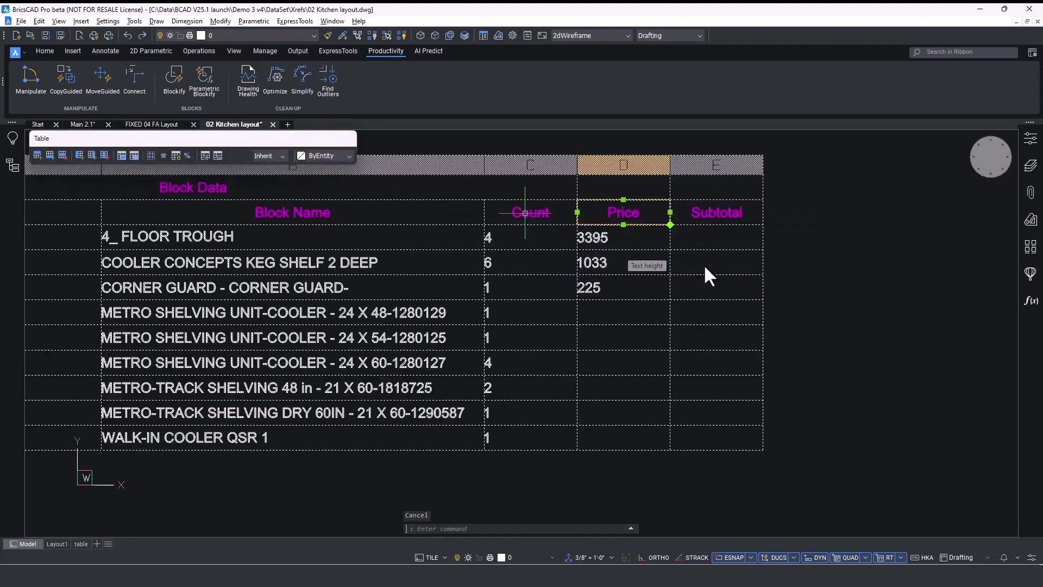
Step: Calculate the floor trough's Subtotal with =C3*D3, fill the formula down to the corner guard row and check its formula there
scroll(703, 264, down, 5)
double_click(806, 309)
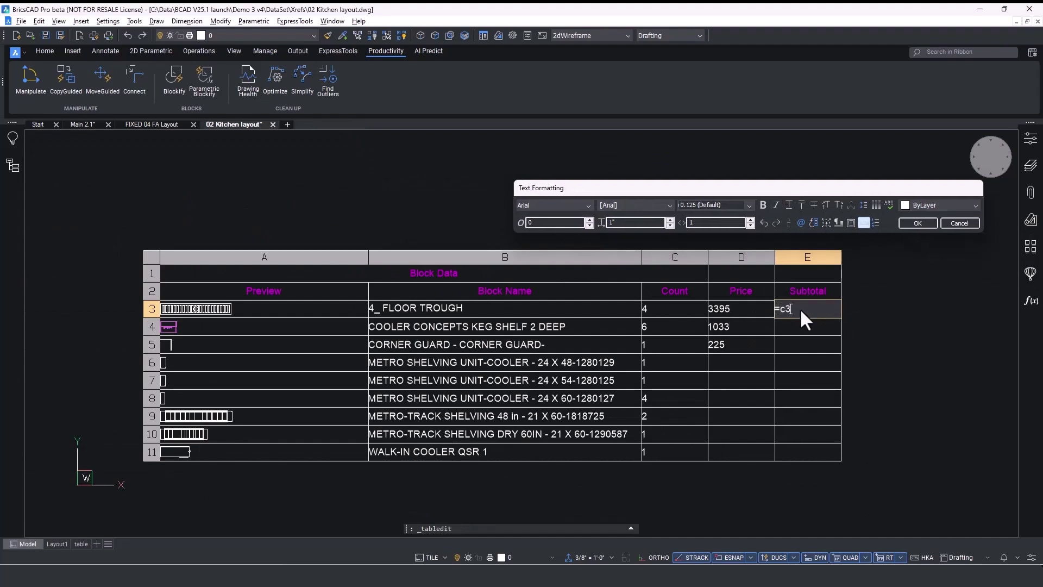
click(917, 223)
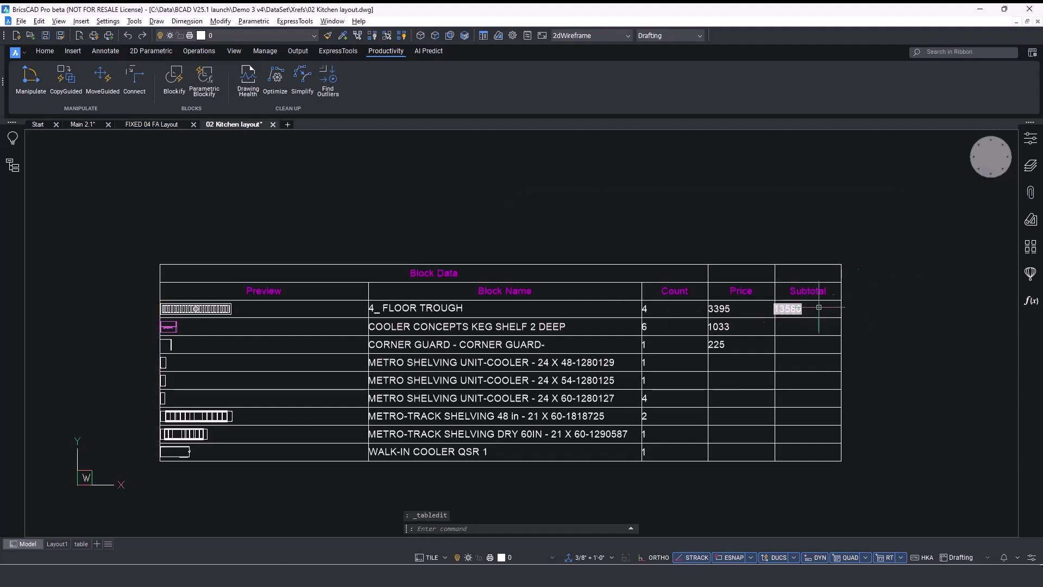
click(841, 316)
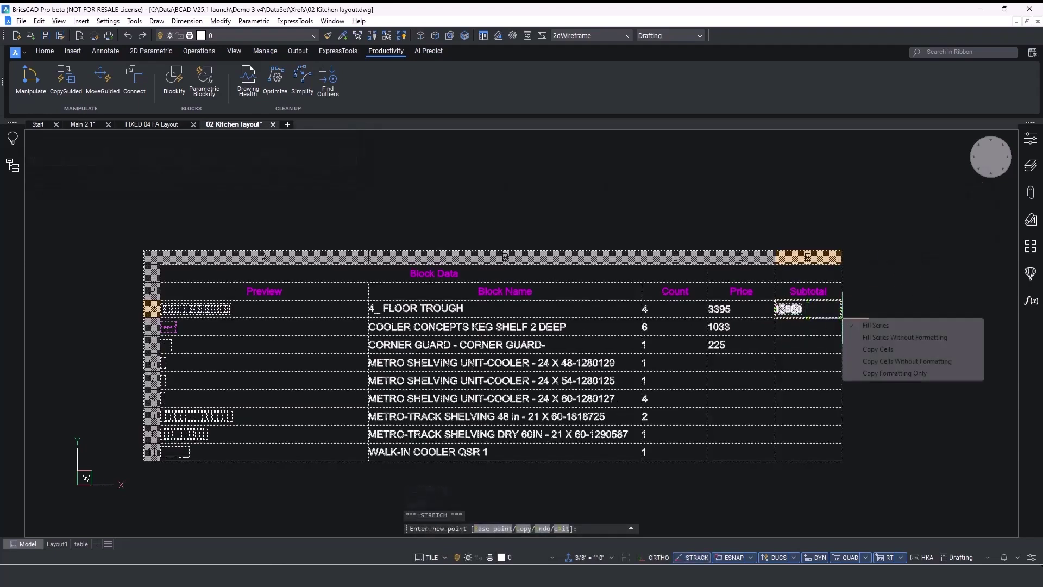
click(868, 326)
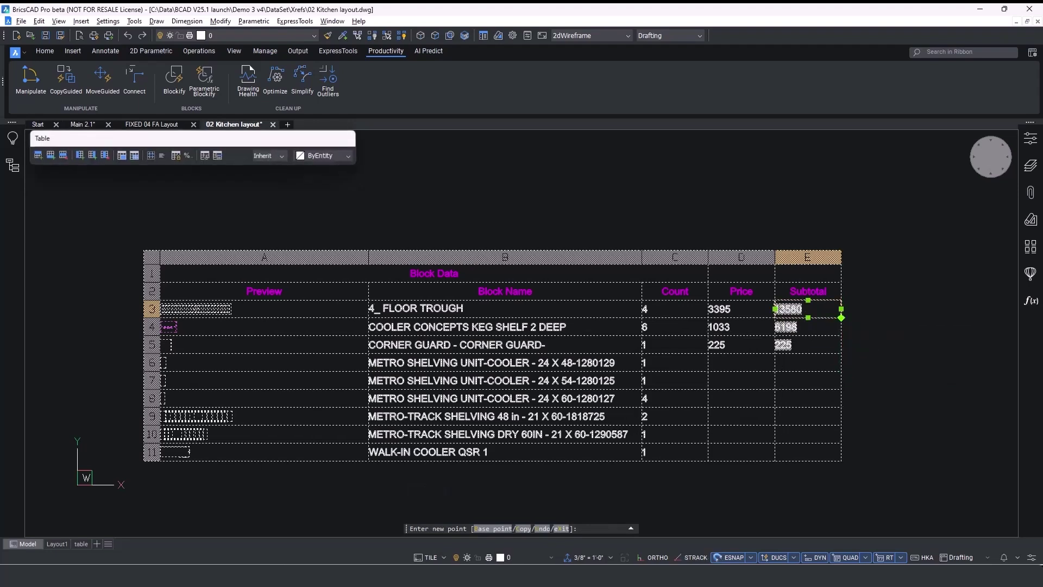
double_click(804, 345)
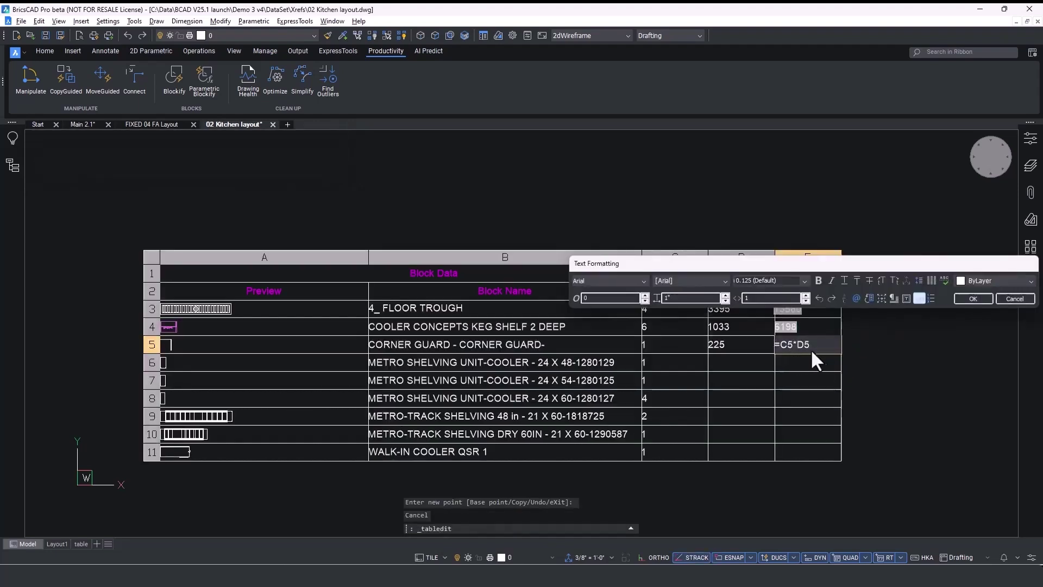
click(938, 456)
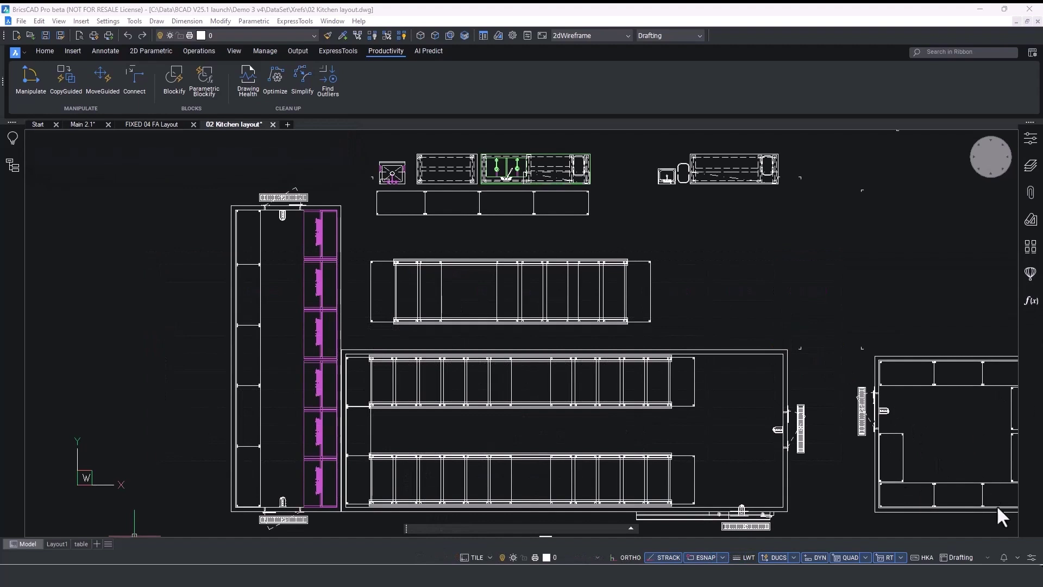
Step: Add the Viewport Standard Scale and Annotation Scale controls to the status bar
click(1031, 558)
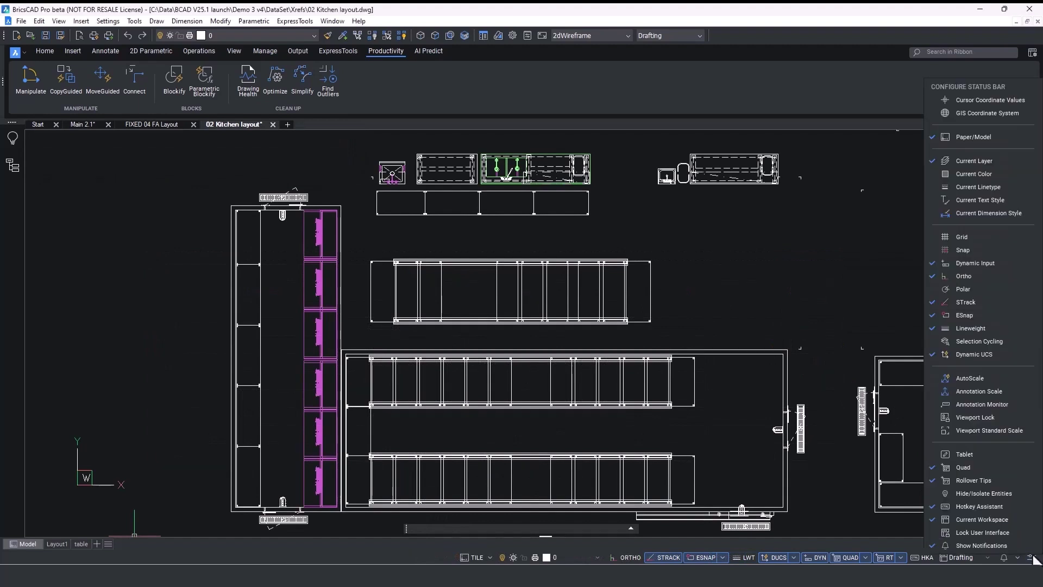
click(977, 429)
click(959, 391)
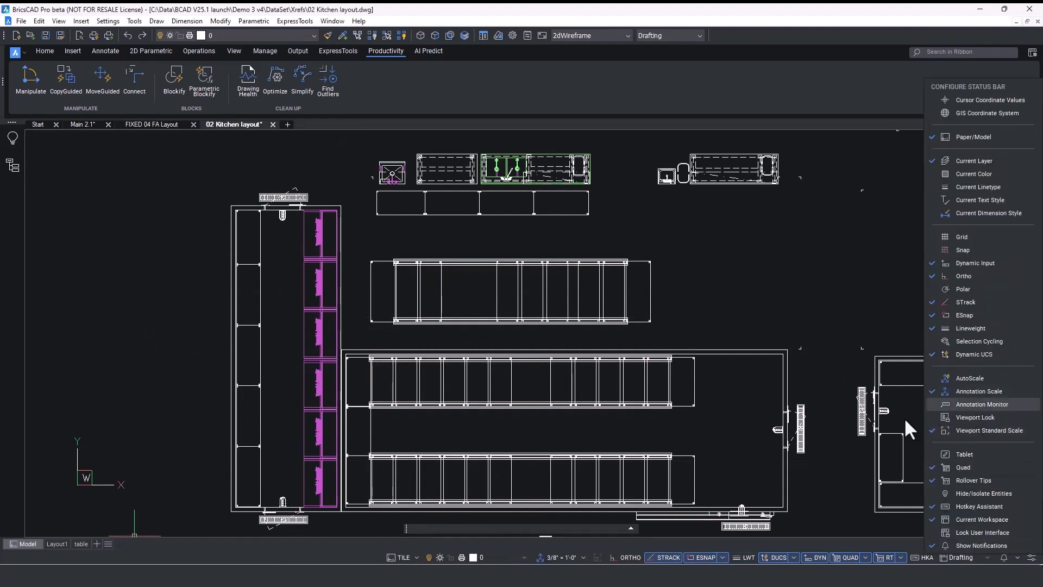
click(545, 559)
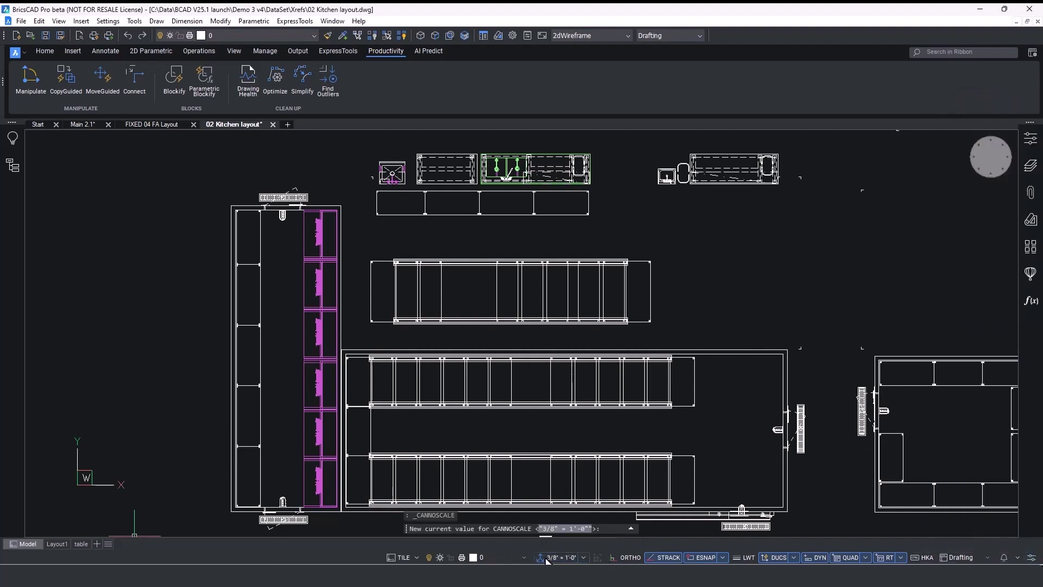
key(Escape)
Step: Display the named view Kitch2 and return to the previous kitchen view to compare their annotation scales
right_click(989, 157)
mouse_move(958, 175)
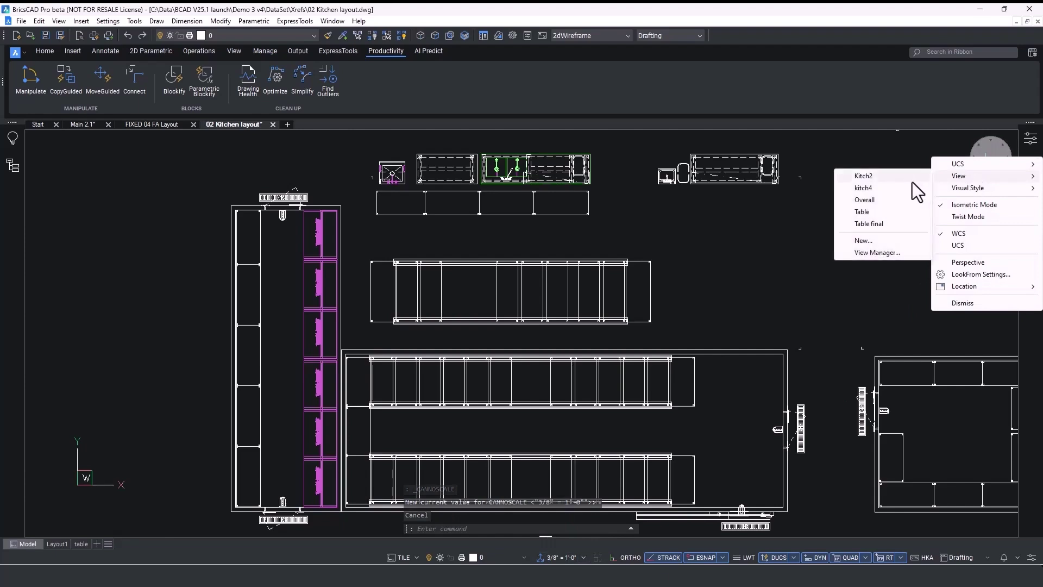
click(875, 175)
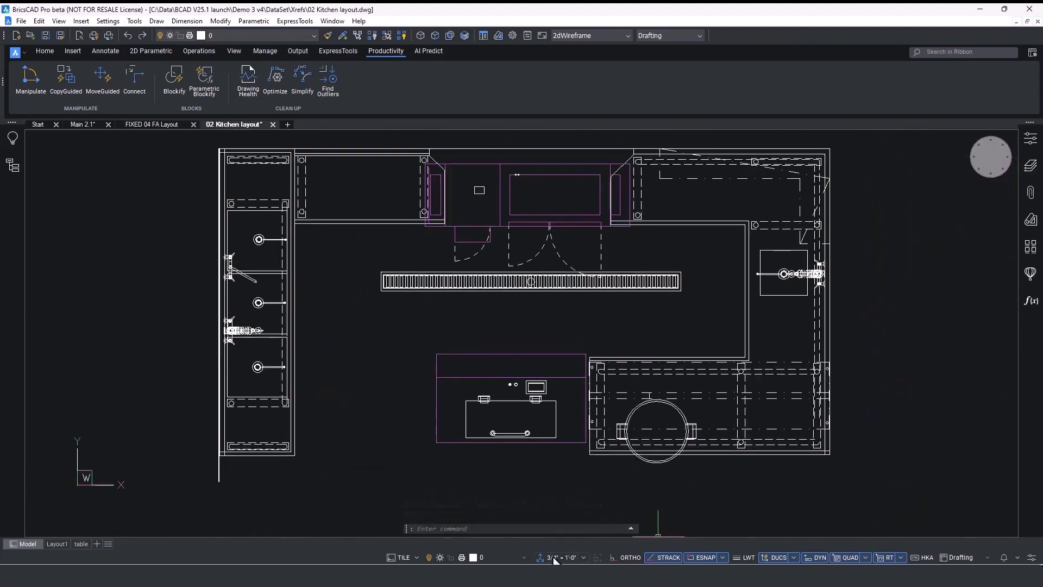
right_click(989, 157)
mouse_move(989, 170)
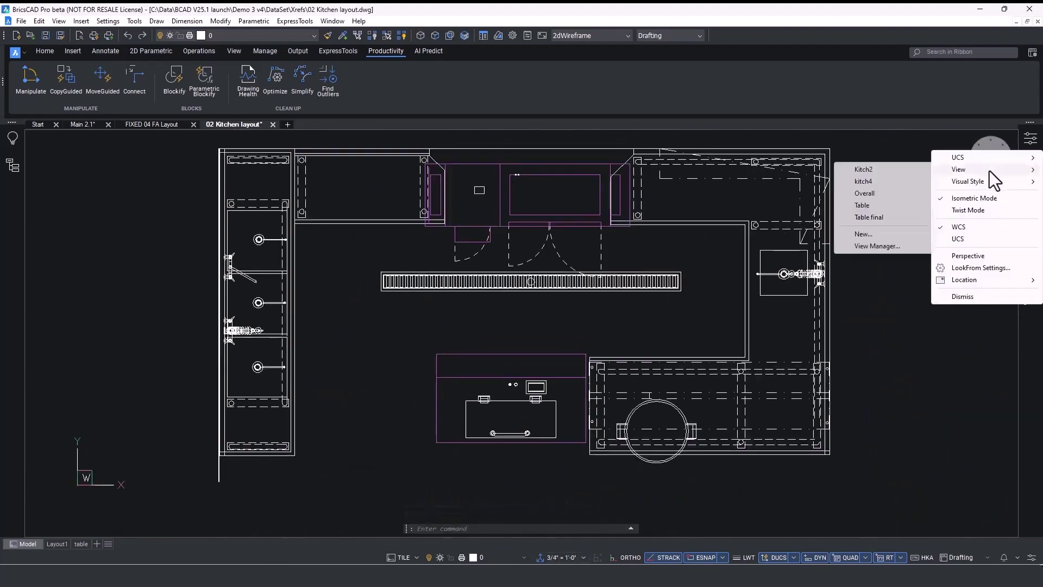
click(873, 193)
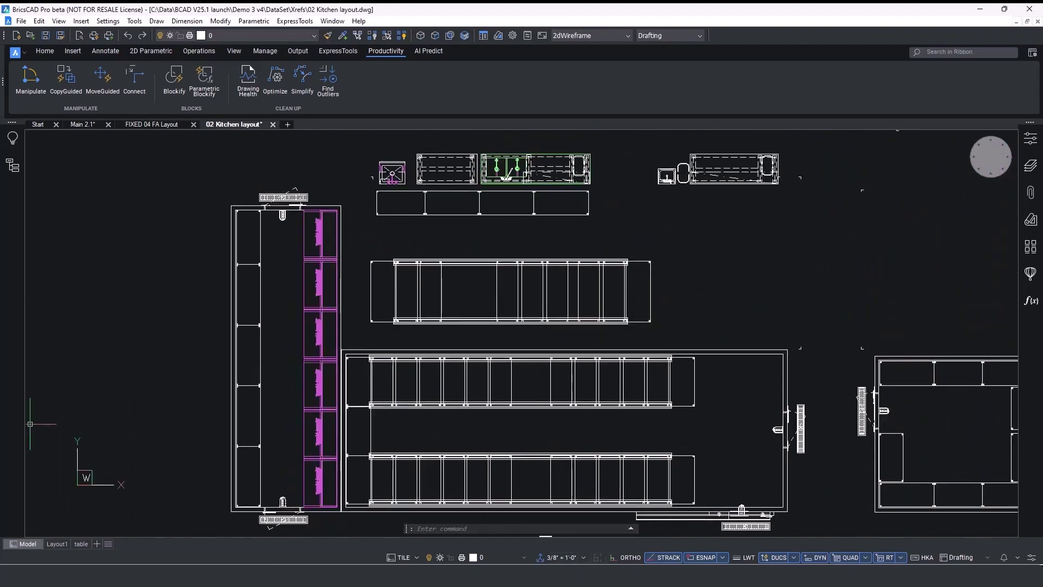
Step: In the Main 2.1 drawing, set the kitchen viewport's standard scale to 1/4" = 1'-0" and return it to 3/8" = 1'-0"
click(84, 125)
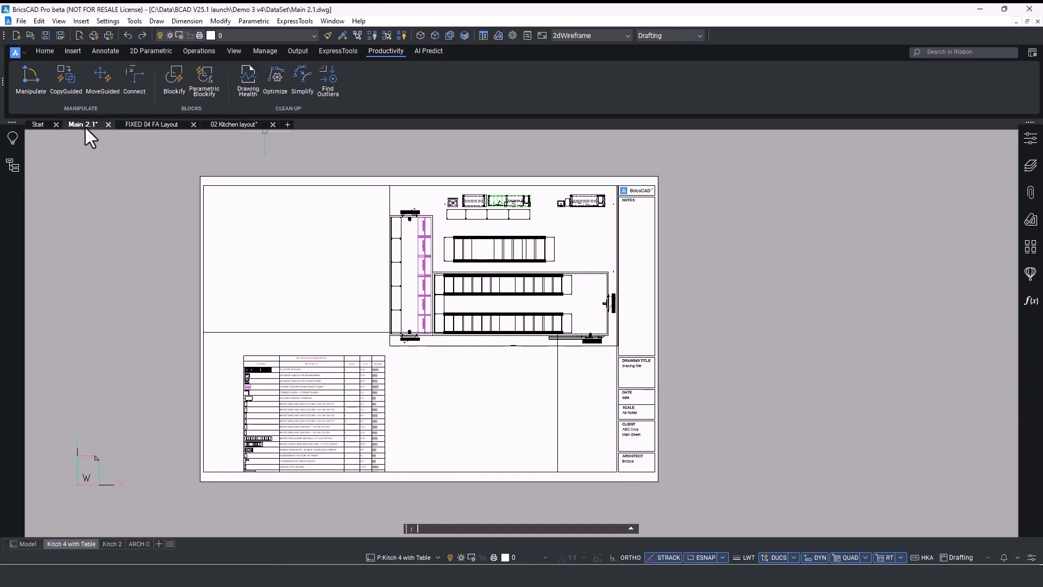
click(391, 195)
click(597, 558)
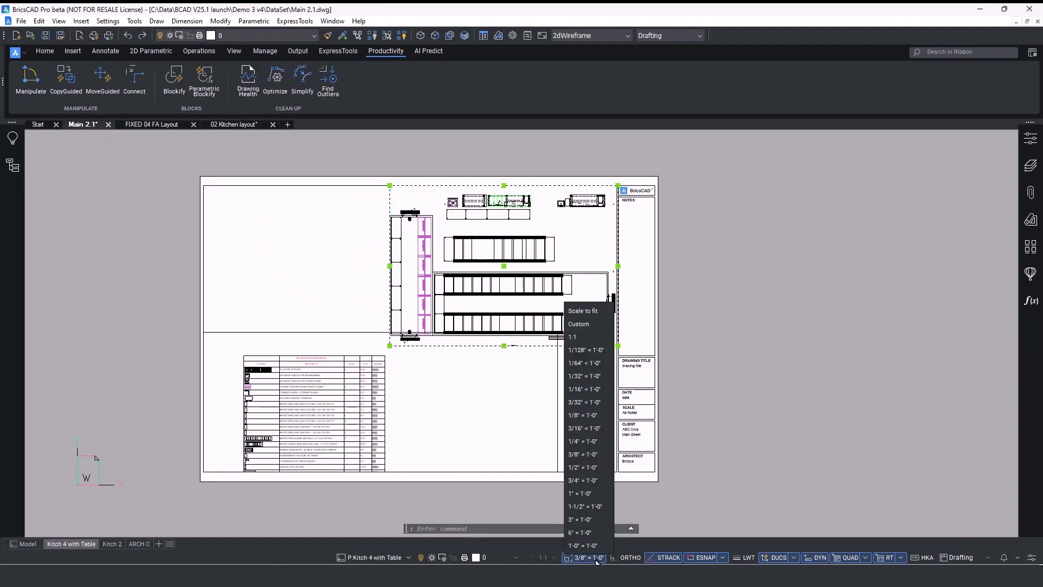
click(576, 441)
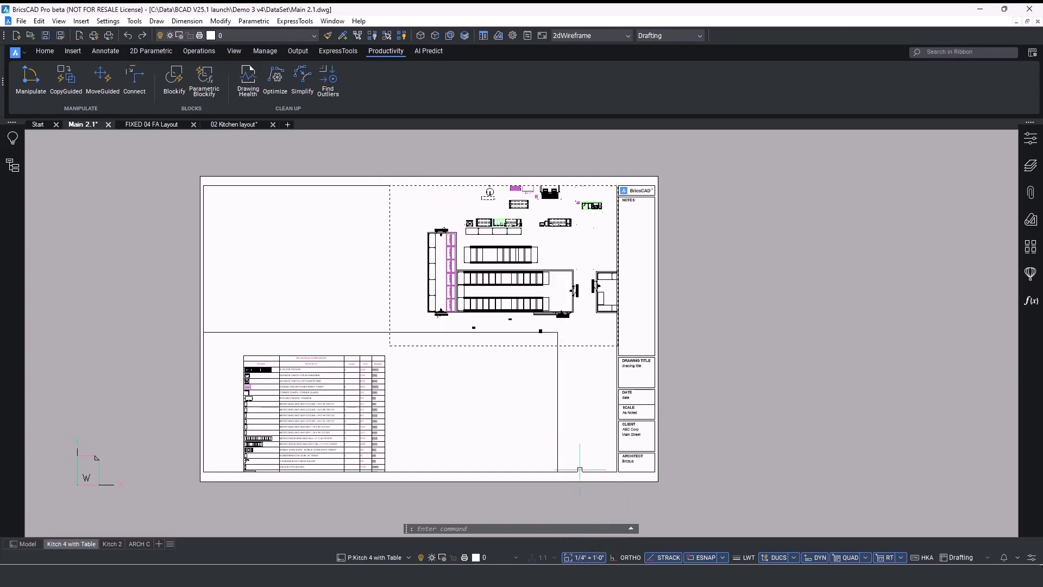
click(590, 558)
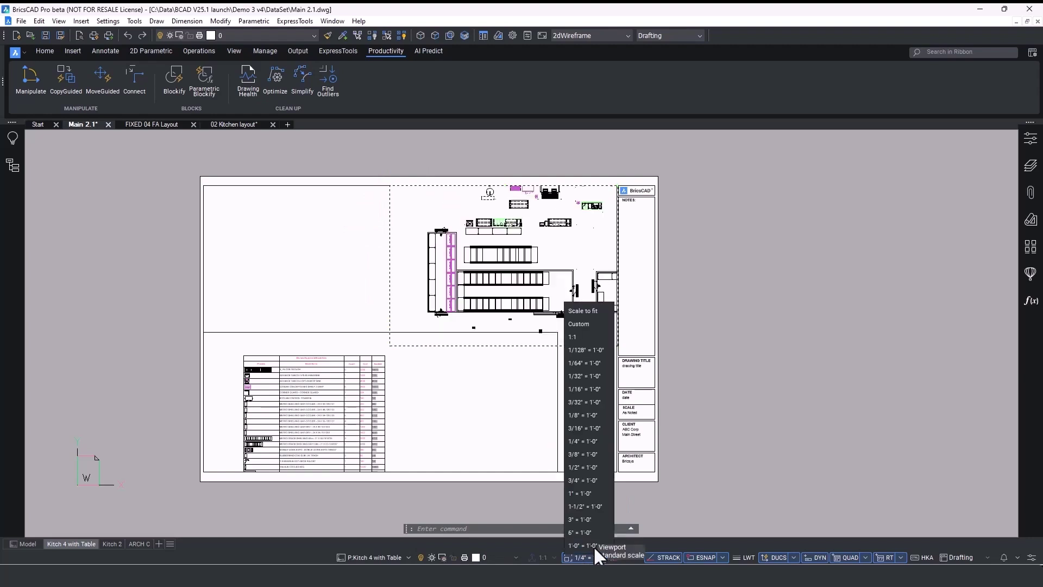
click(577, 454)
Step: Examine the standard scale choices in the kitchen viewport's rollover properties, leaving the scale as it is
mouse_move(389, 203)
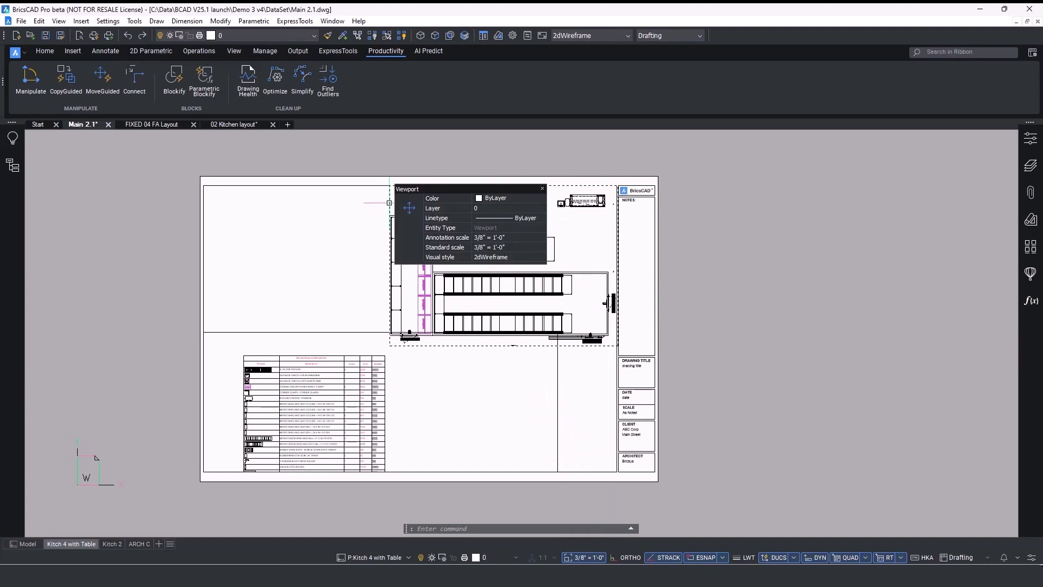
click(523, 245)
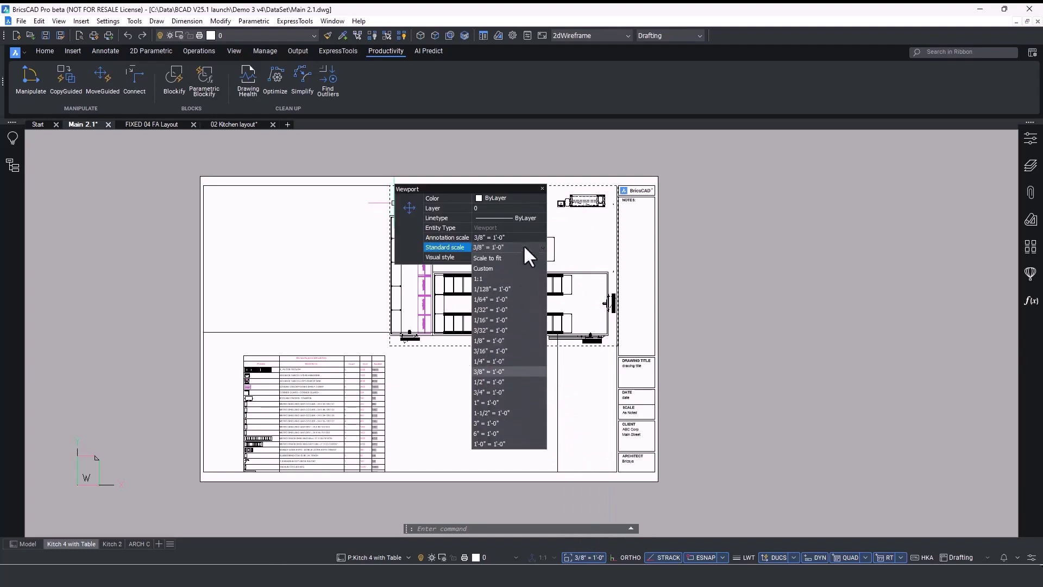
key(Escape)
key(Escape)
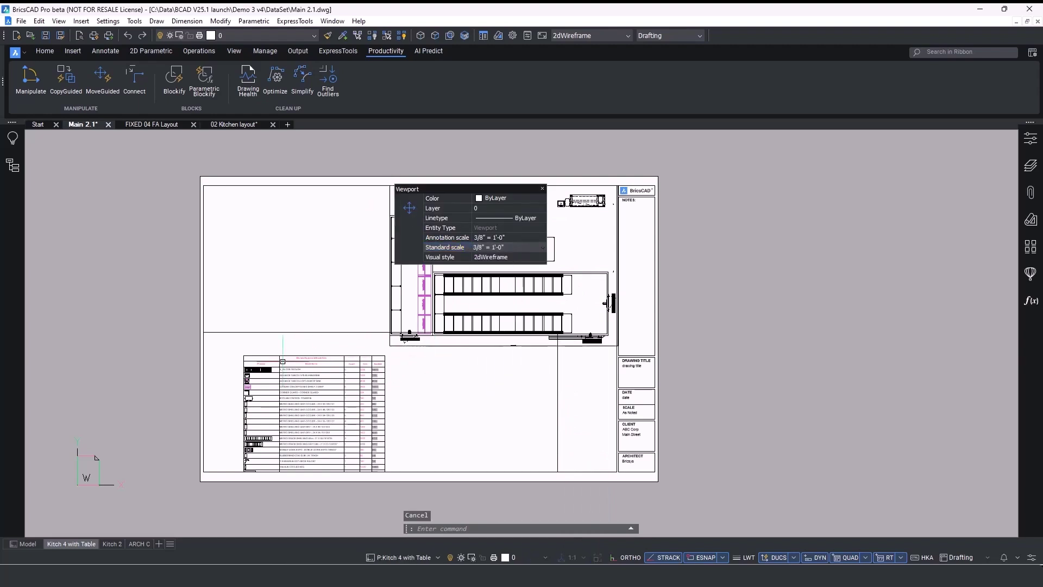
key(Escape)
key(Escape)
key(Escape)
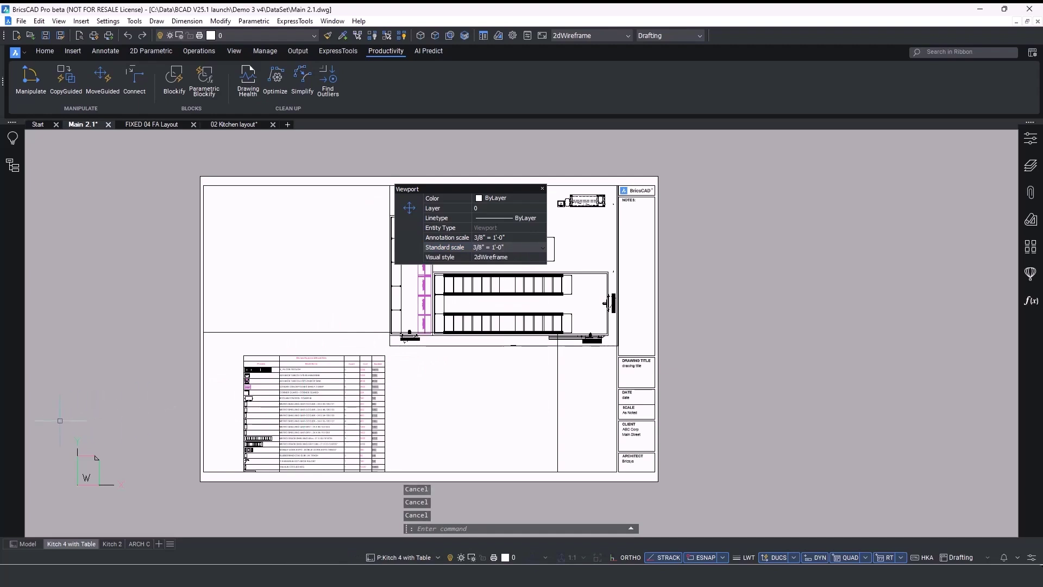
click(56, 425)
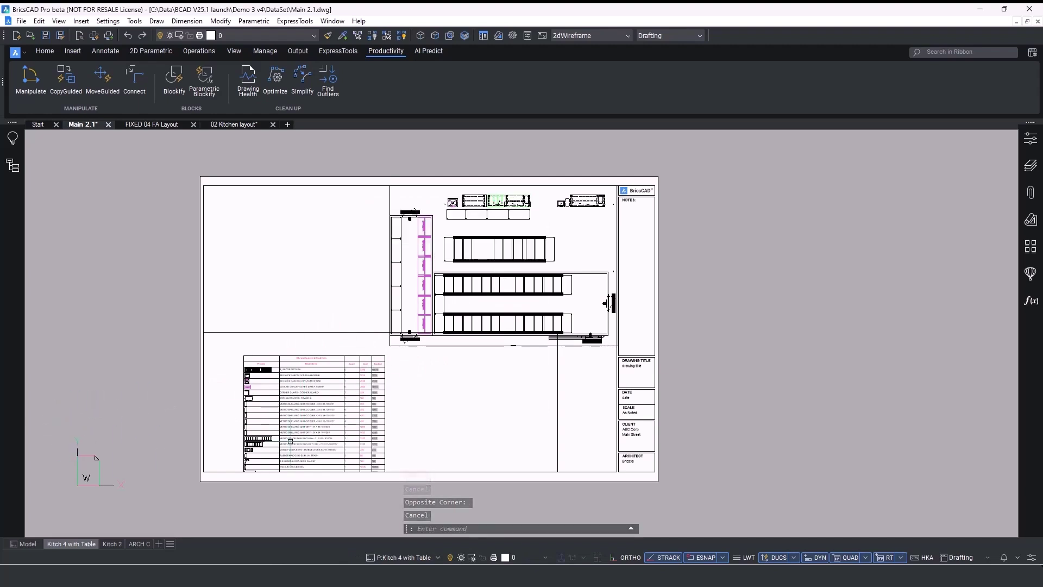
Step: Switch to the 02 Kitchen layout drawing and display the named view Table final
click(232, 123)
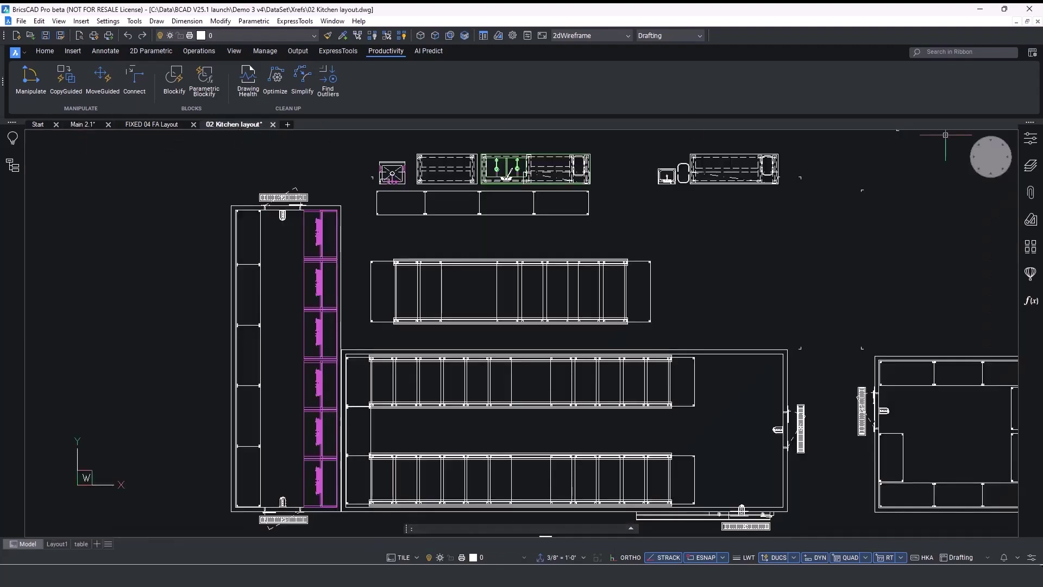
right_click(986, 164)
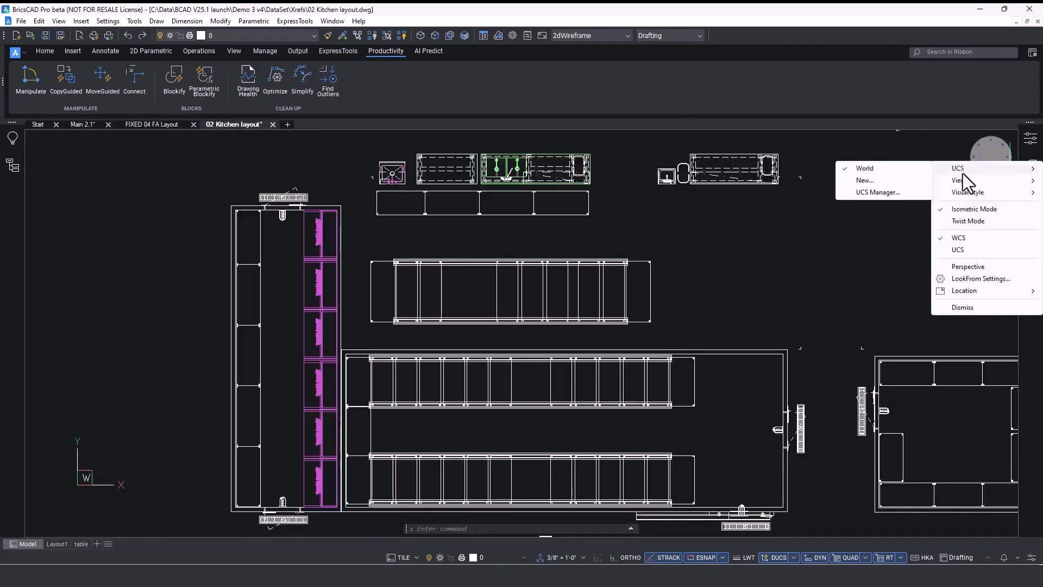
mouse_move(961, 184)
click(869, 229)
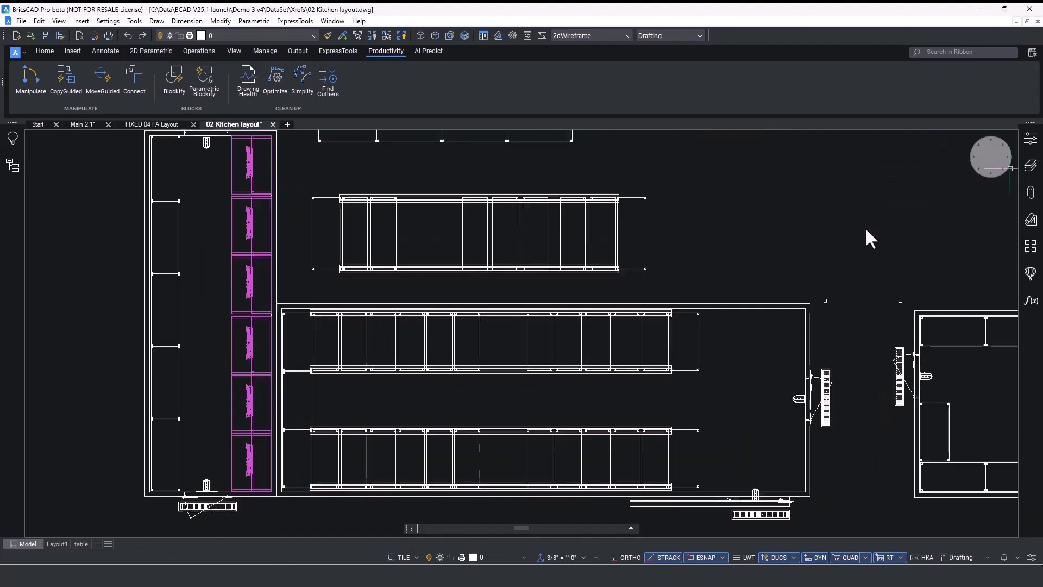
scroll(495, 363, down, 3)
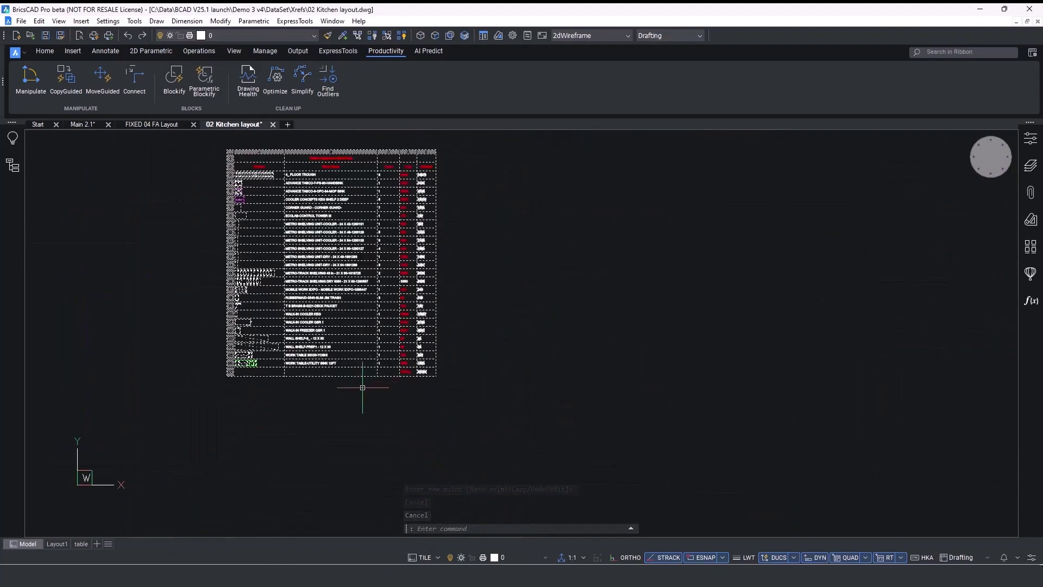
Step: Break the Kitchen Equipment Block Data table into two side-by-side parts, with the second part starting at row 17
click(394, 413)
click(387, 413)
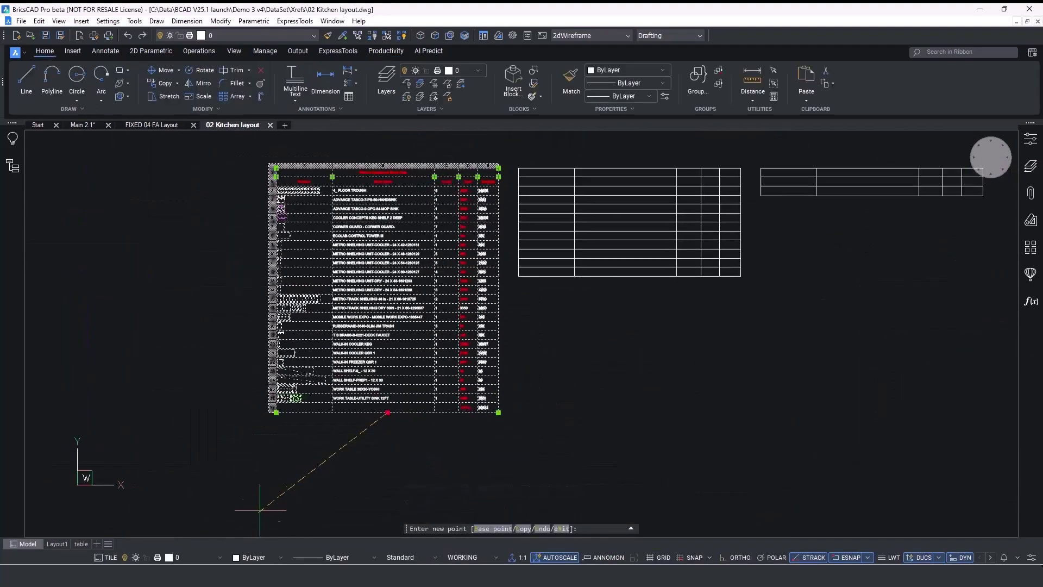
click(285, 498)
scroll(505, 133, up, 3)
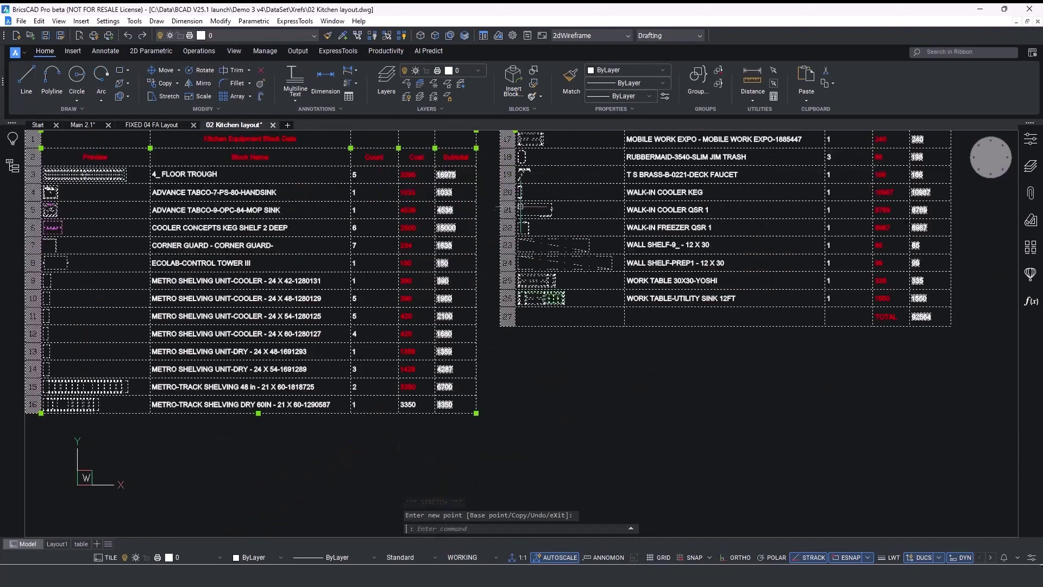
Step: Set the table break spacing to 0 and turn on repeated top labels for the block data table
click(1030, 138)
click(909, 380)
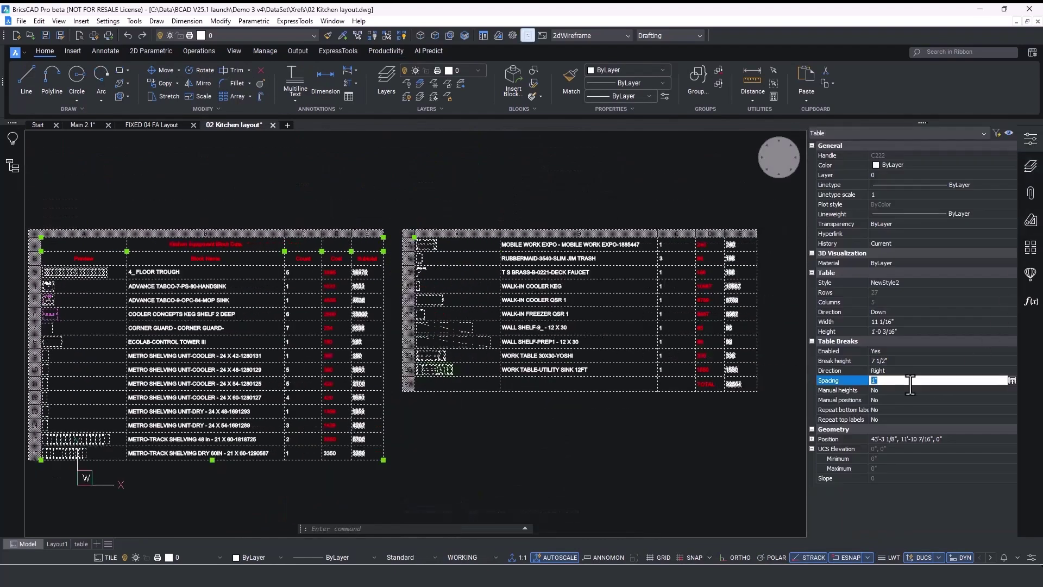
text(0)
key(Return)
click(911, 419)
click(904, 439)
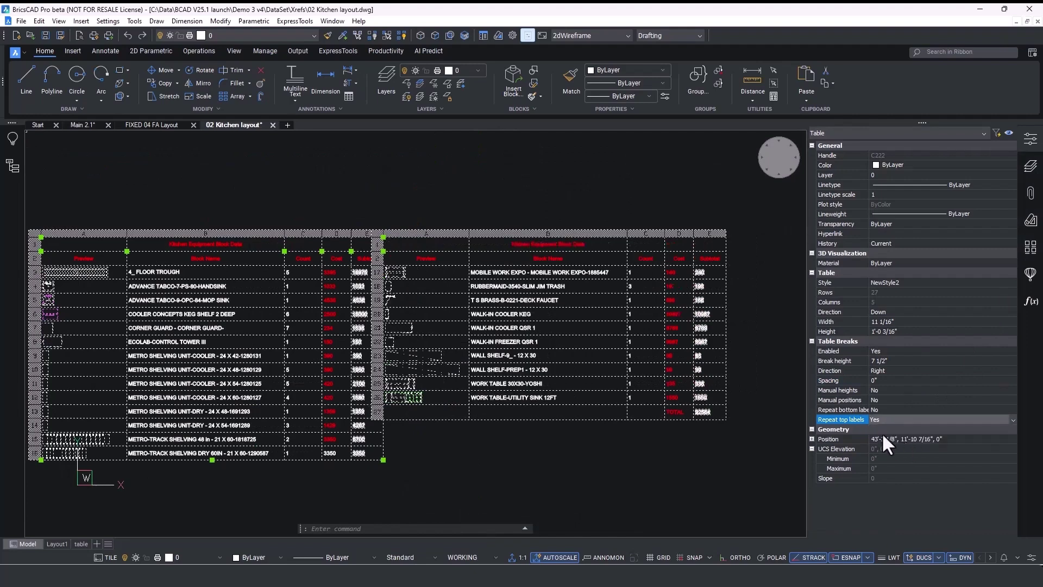
Step: Save the 02 Kitchen layout drawing and switch back to the Main 2.1 drawing
key(Escape)
right_click(226, 125)
click(247, 184)
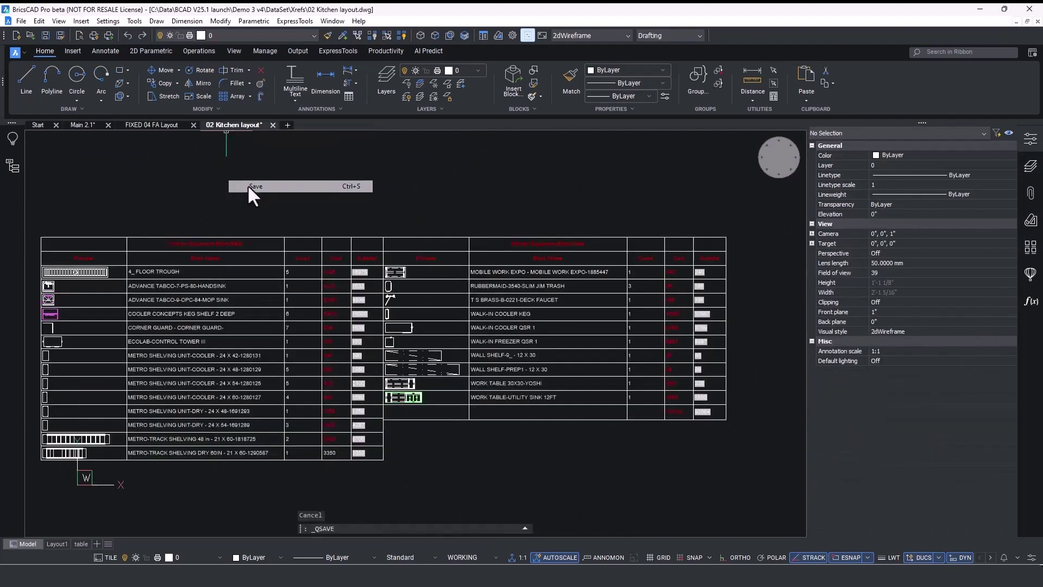
click(82, 124)
click(865, 511)
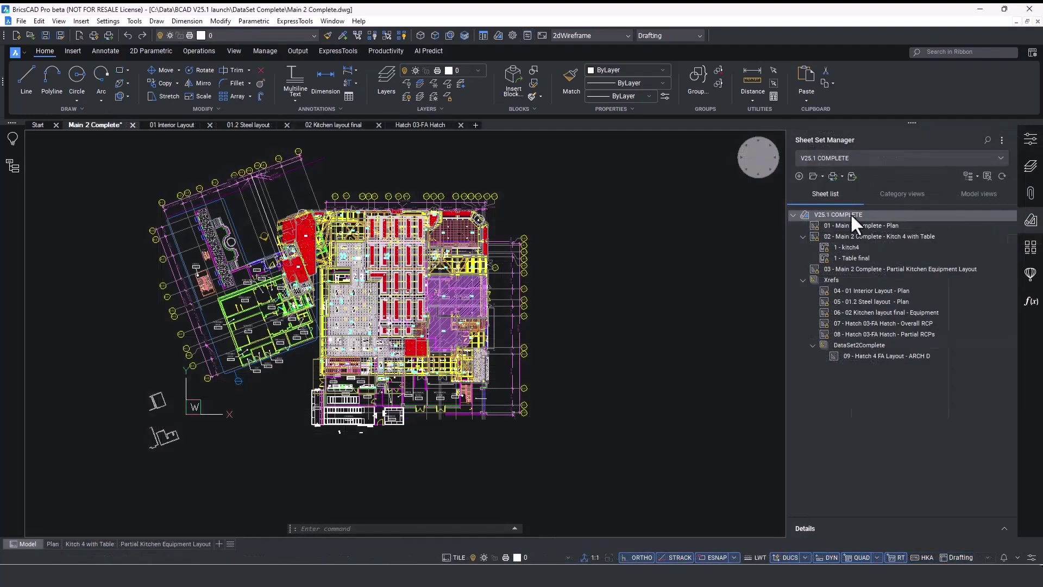
Step: Export the V25.1 COMPLETE sheet set as the eTransmit package Main 2 Complete.zip, binding external references with the Bind option
right_click(851, 215)
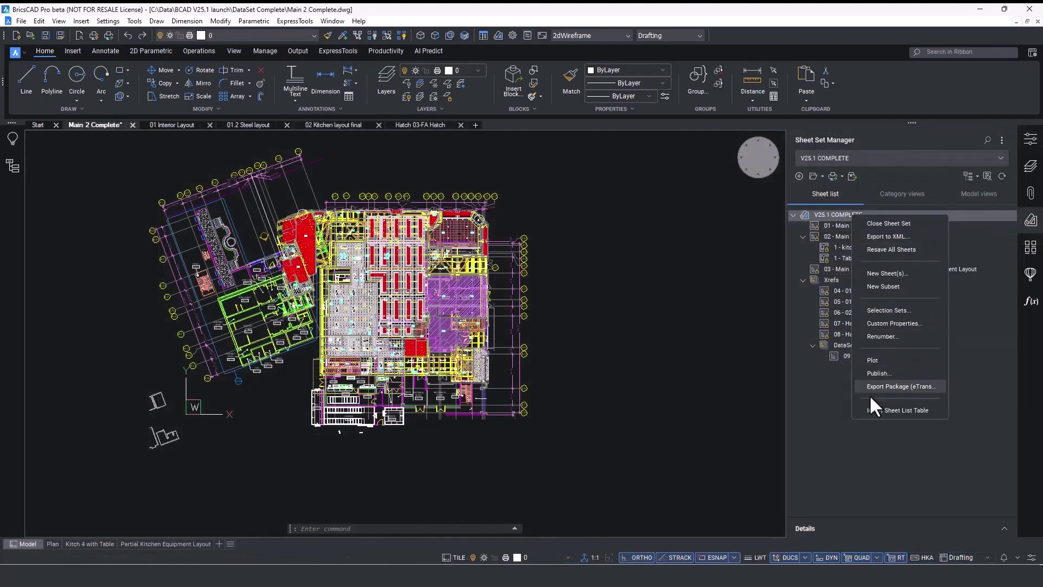
click(920, 387)
click(555, 504)
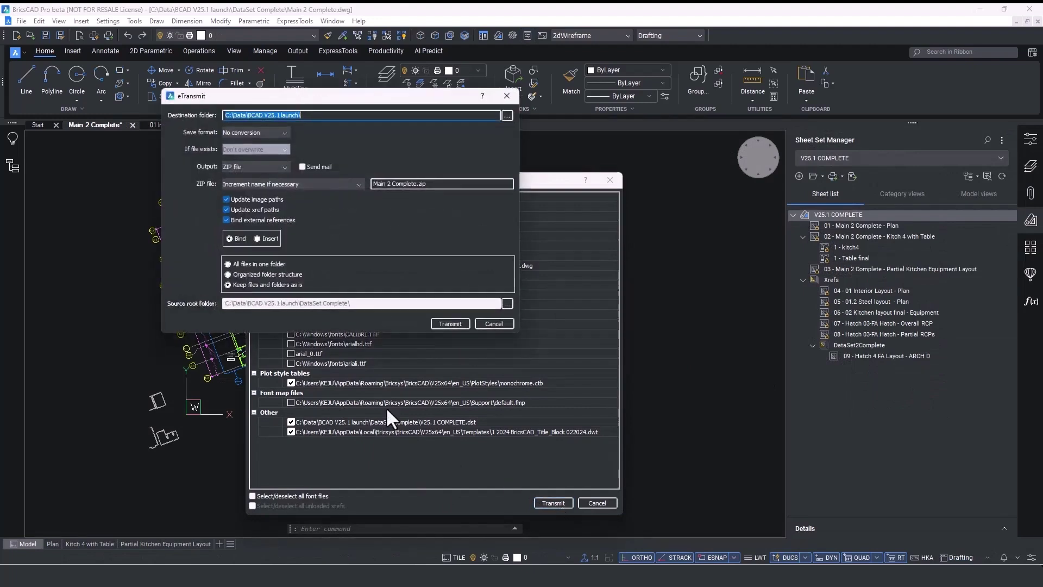
click(258, 219)
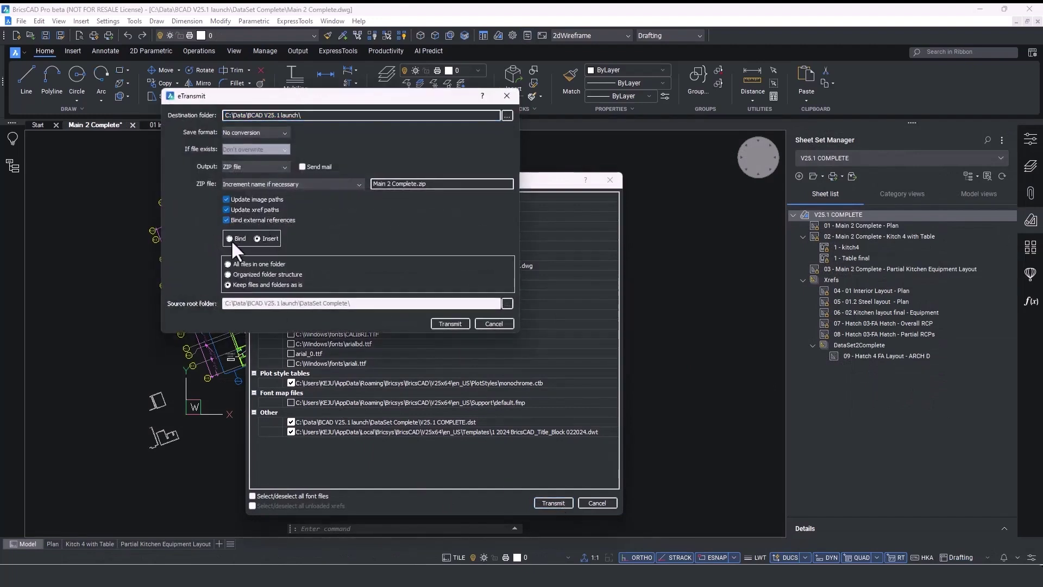
click(444, 322)
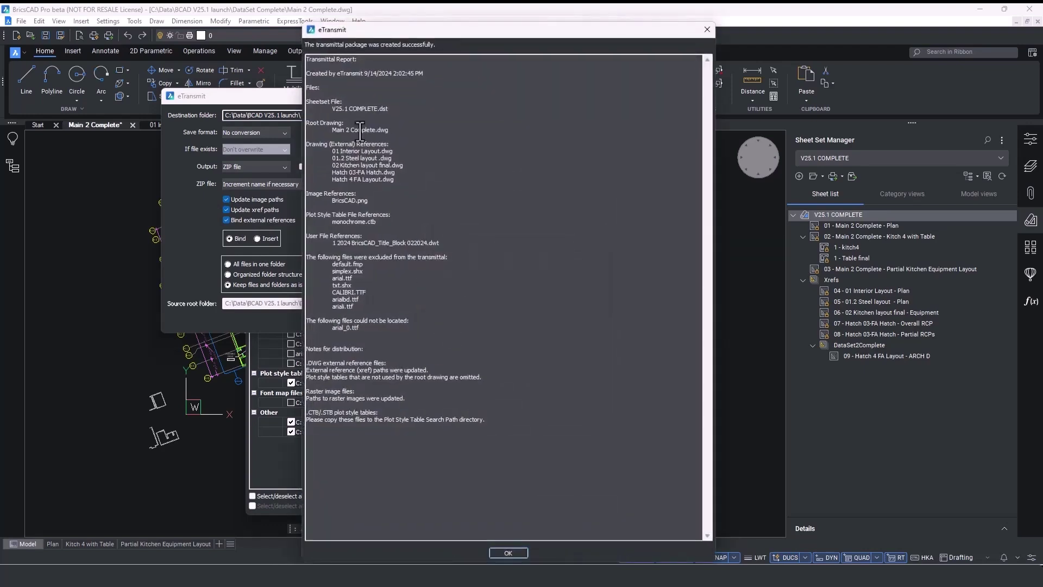
click(508, 552)
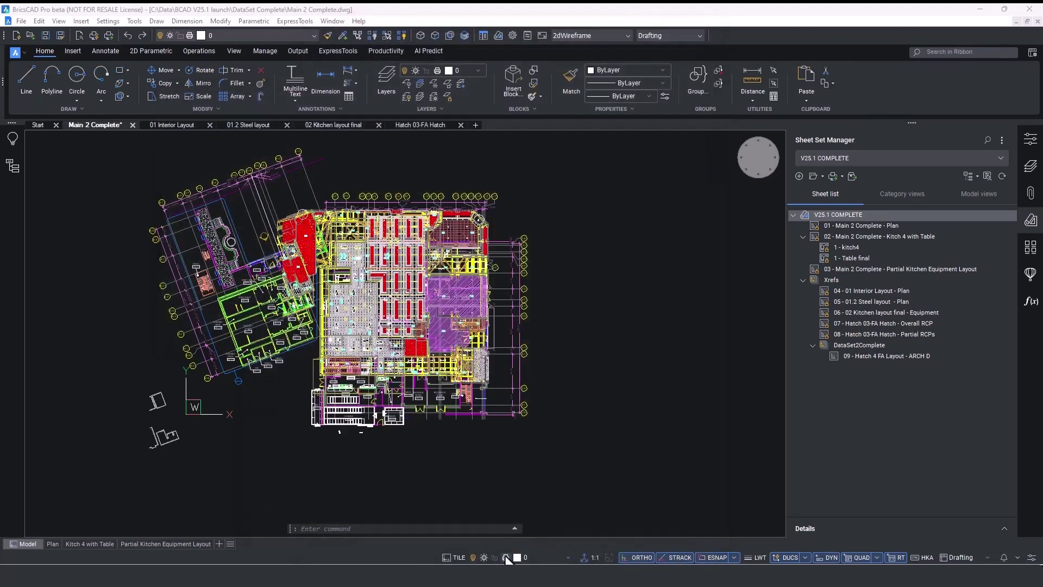
Step: Publish the V25.1 COMPLETE sheet set as Main 2 Complete.pdf
right_click(846, 213)
click(861, 376)
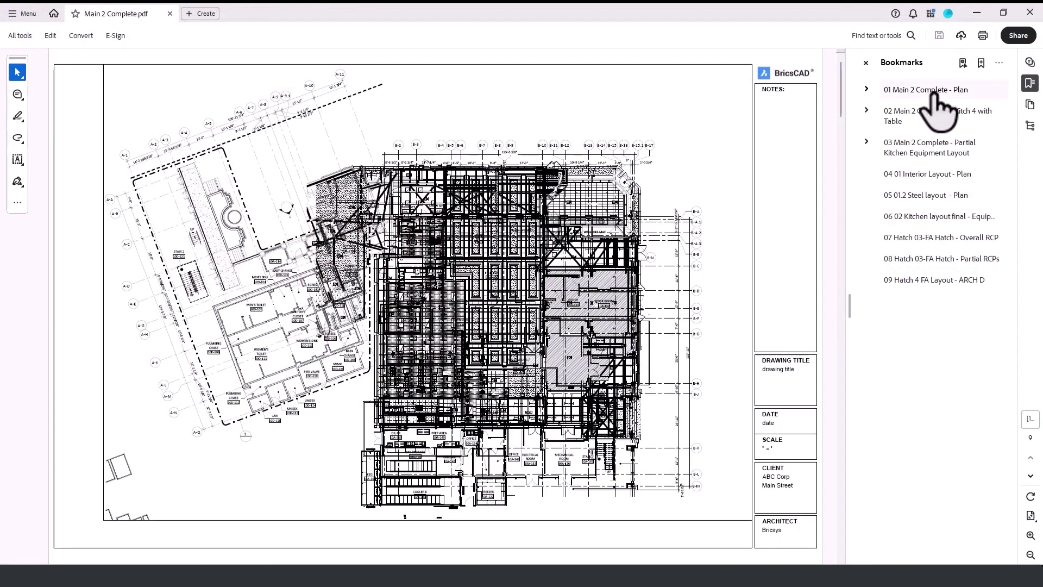
Step: Review the bookmarked sheets of Main 2 Complete.pdf, from 01 Main 2 Complete - Plan through 09 Hatch 4 FA Layout - ARCH D
click(934, 94)
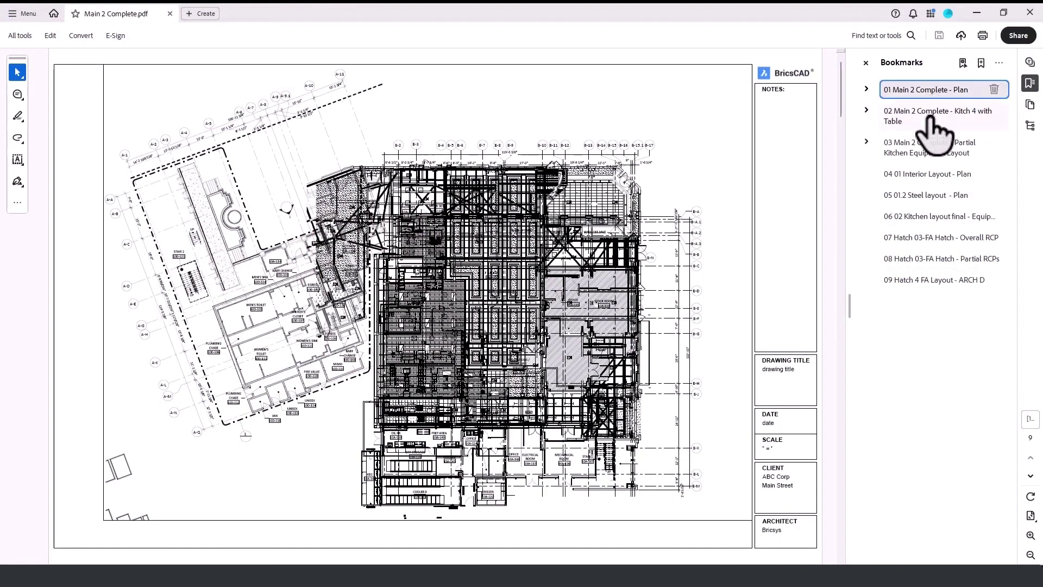
click(929, 118)
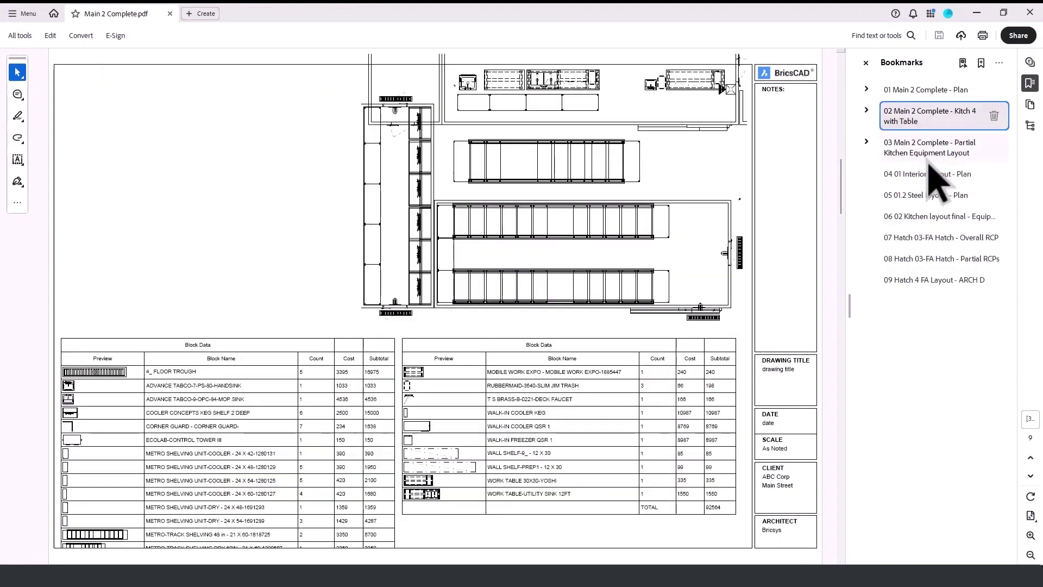
click(930, 154)
click(929, 176)
click(929, 197)
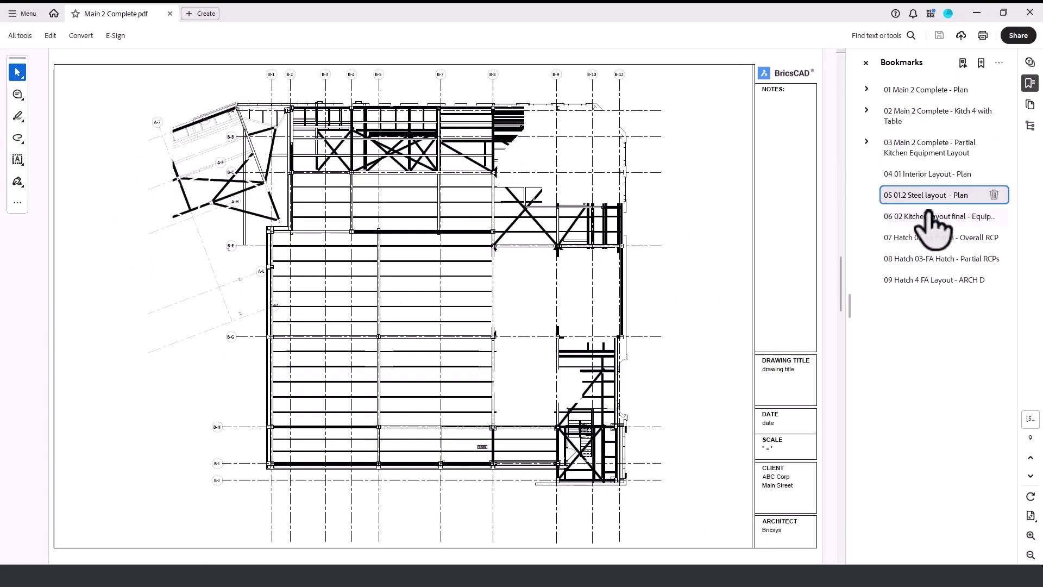
click(929, 264)
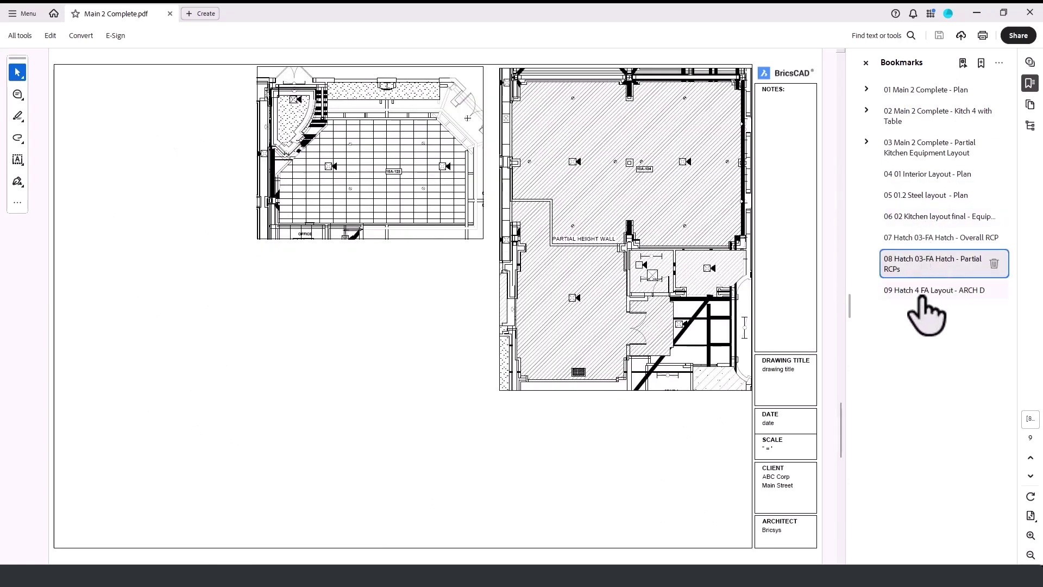
click(930, 292)
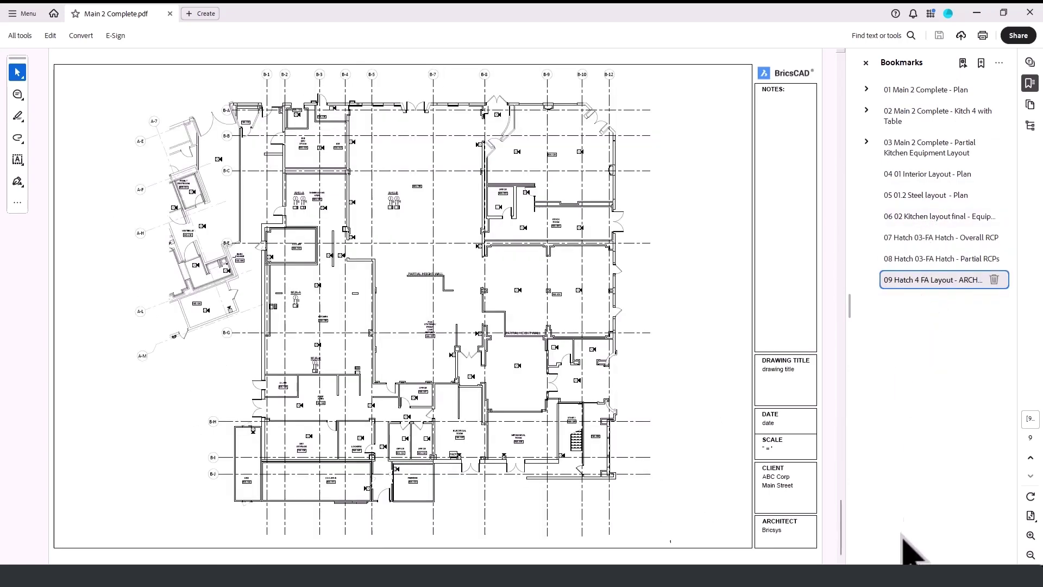
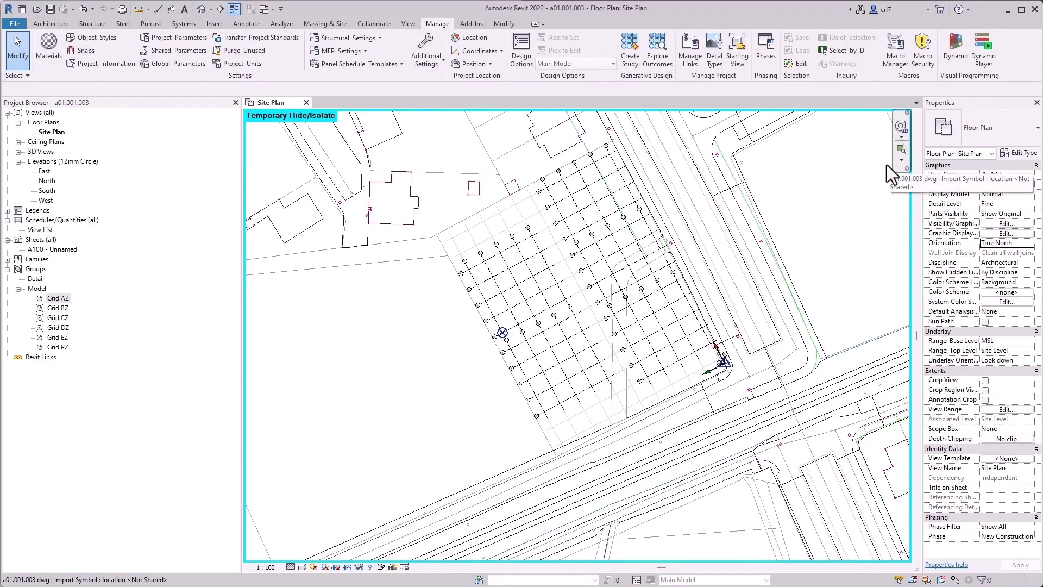
Step: In Revit, change the Orientation property of the Site Plan floor plan view
click(1029, 245)
click(1029, 243)
click(1006, 254)
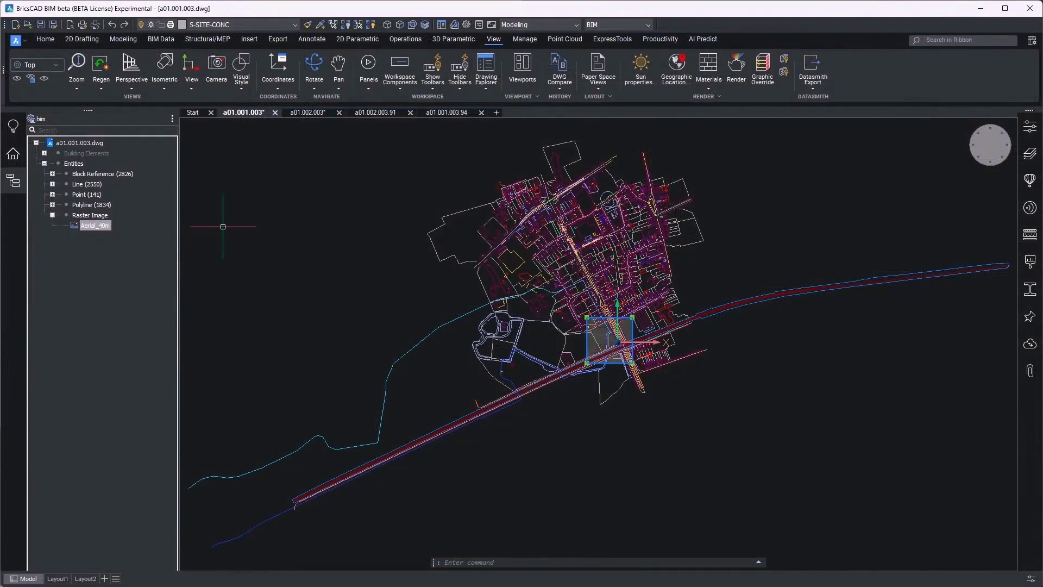
Step: In BricsCAD, zoom the a01.001.003 drawing to the selected Aerial_40m raster image object
text(z)
key(Return)
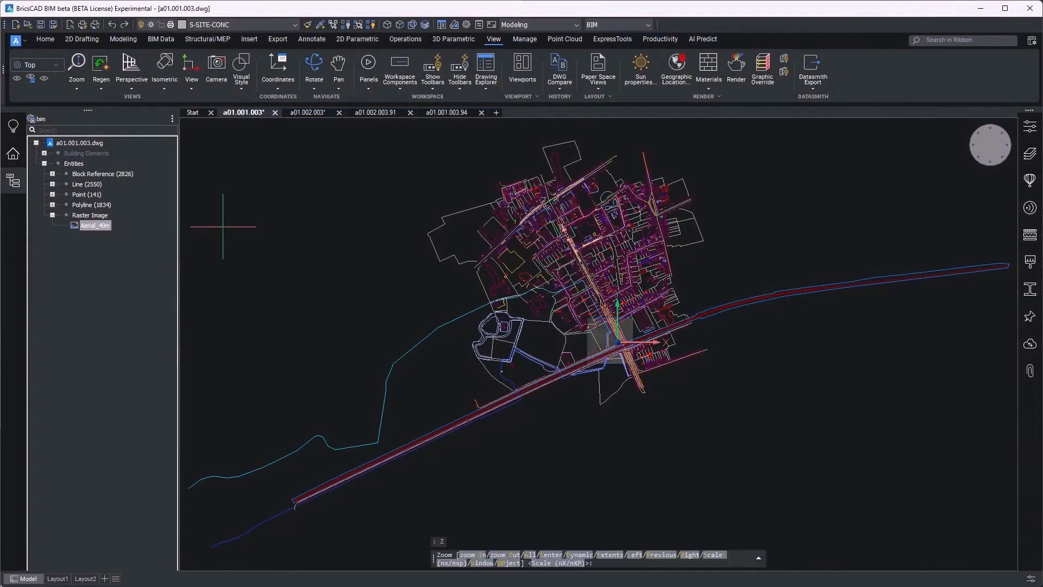
text(OB)
key(Return)
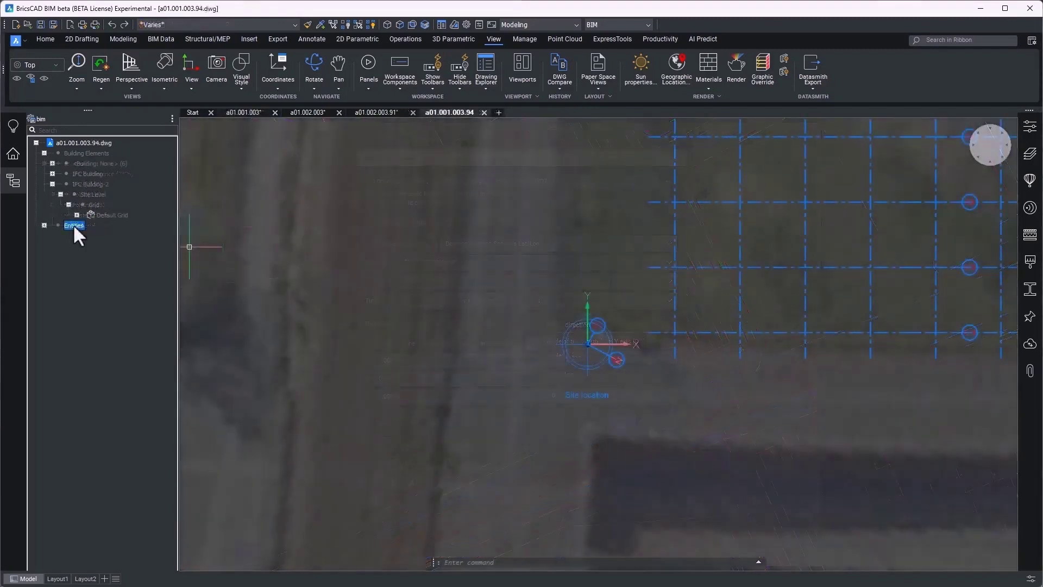
Step: Hide the Entities group in the a01.001.003.94 drawing and examine the project location relative to the grids
right_click(74, 225)
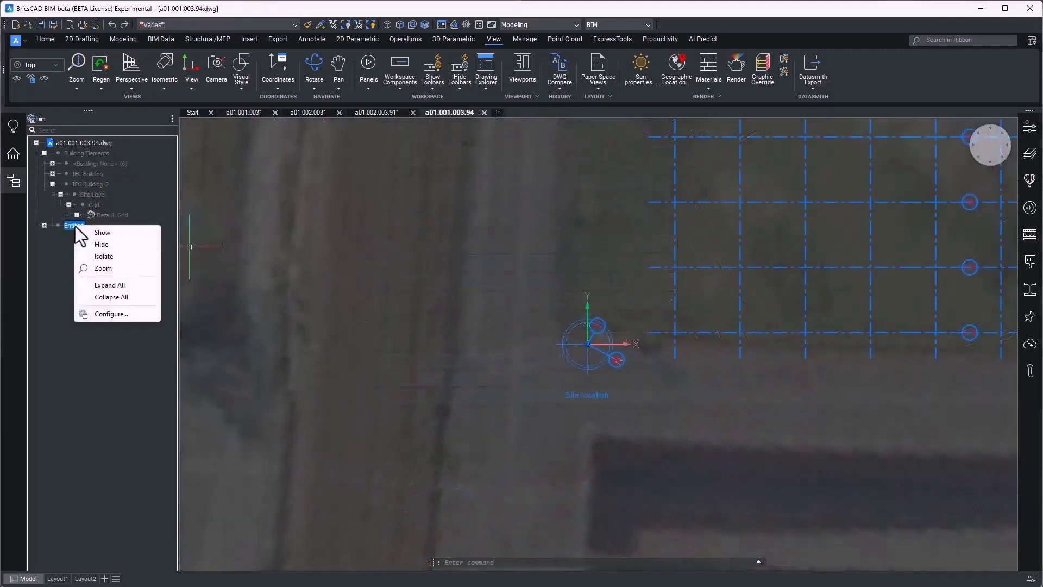
click(92, 245)
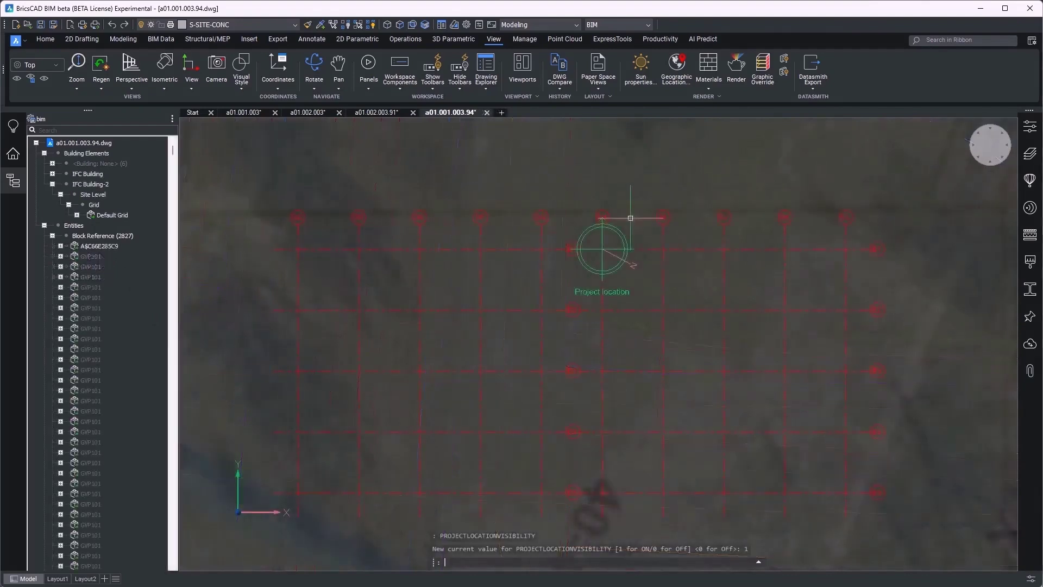
scroll(391, 215, down, 3)
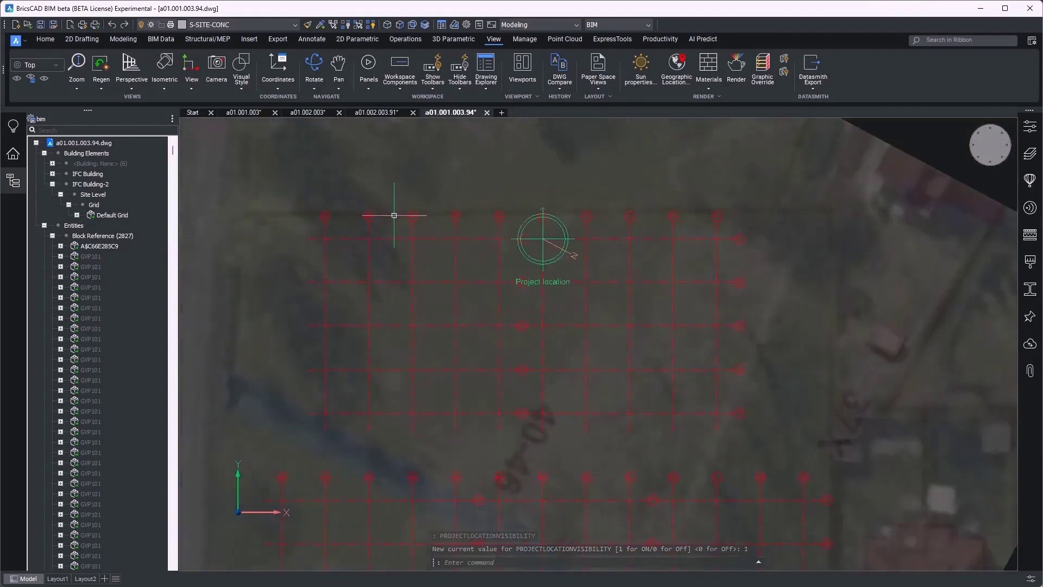
scroll(392, 218, down, 2)
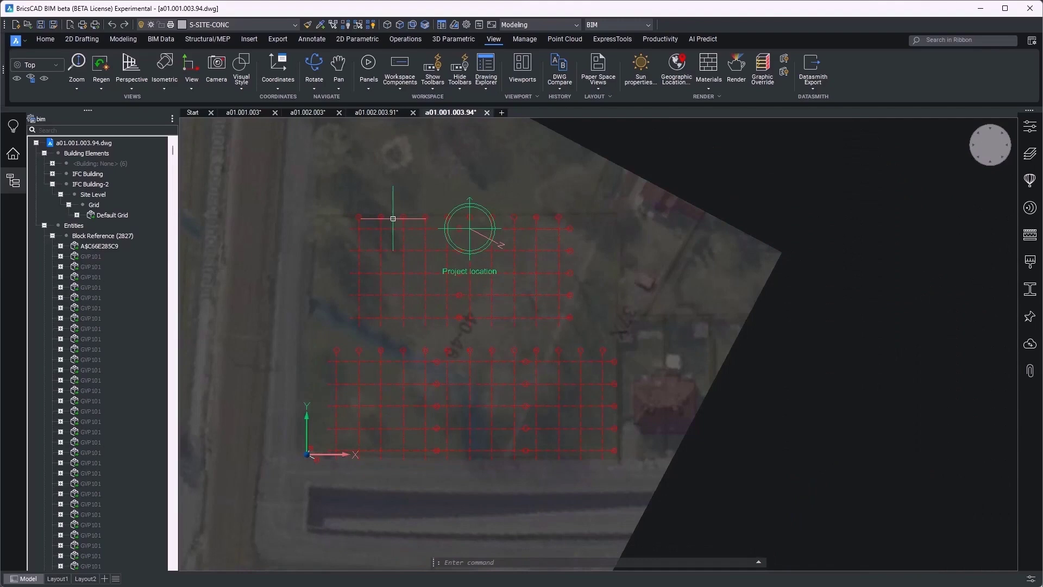
Step: Import the IFC file a01.001.003.01 into the a01.002.003.91 drawing with model origin Place IFC Global Coordinate system in WCS origin
click(376, 112)
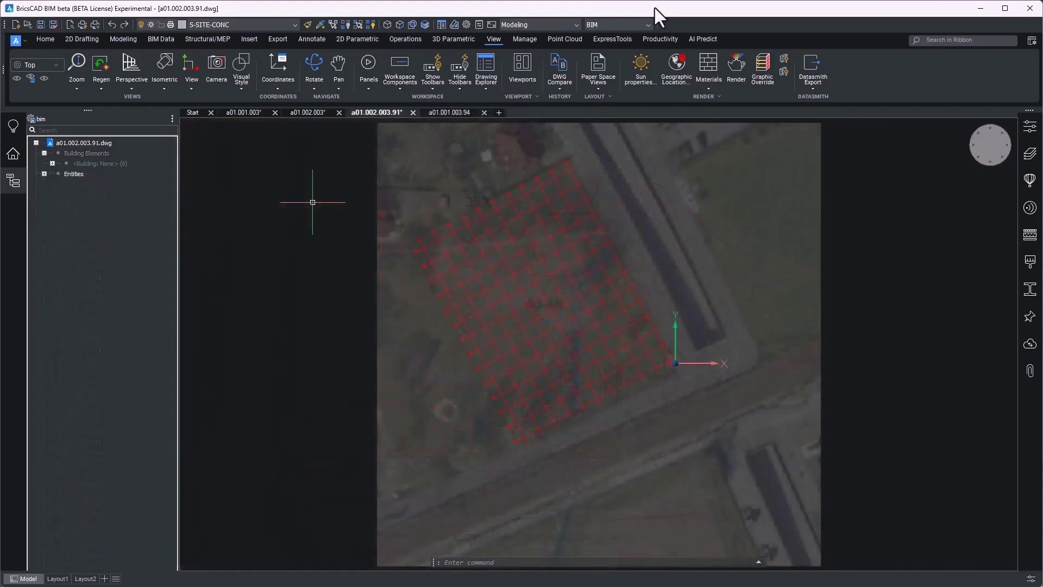
text(IMPORT)
key(Return)
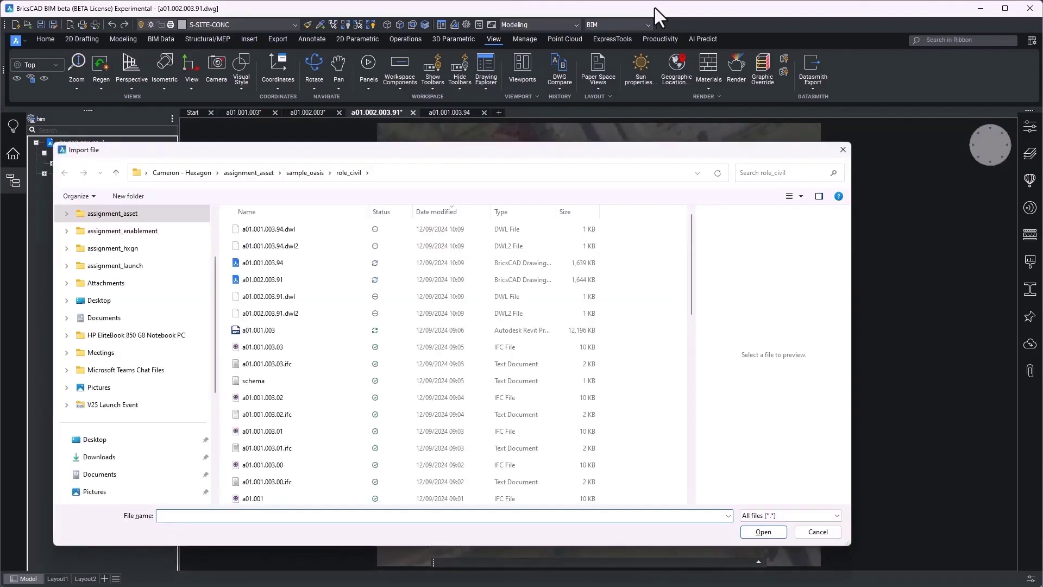
click(268, 435)
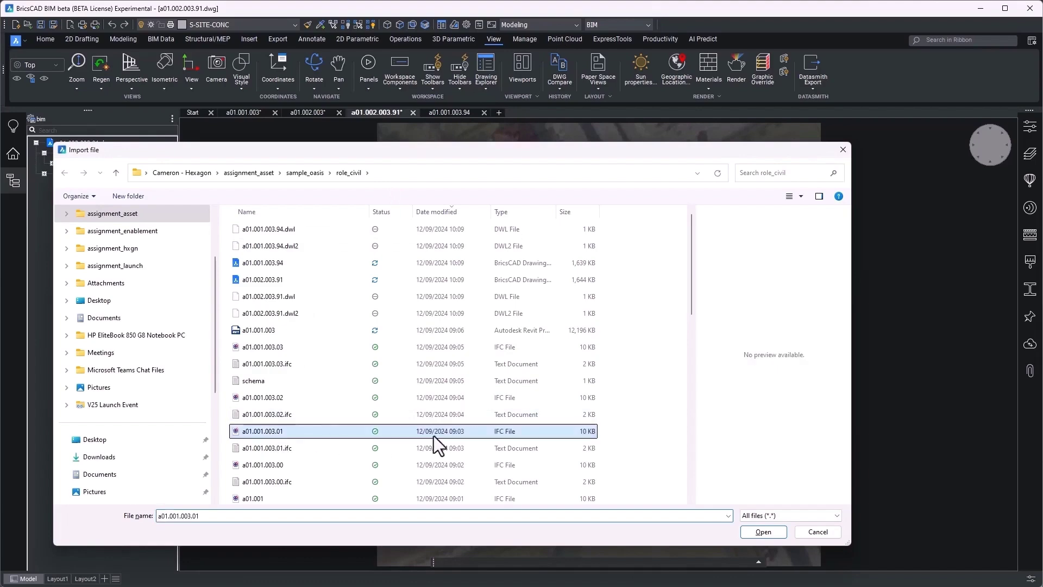
click(751, 533)
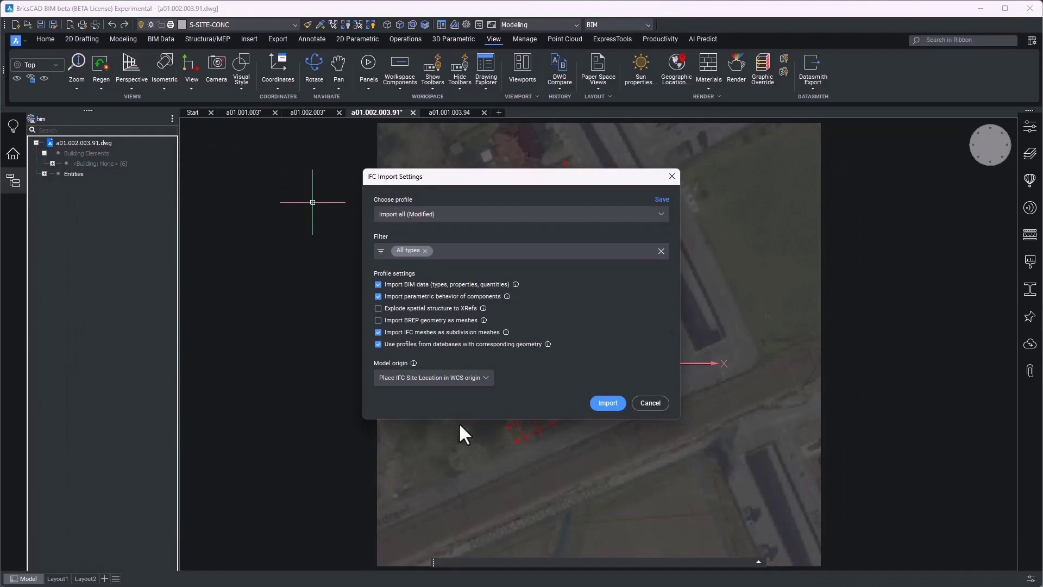
click(445, 376)
click(434, 329)
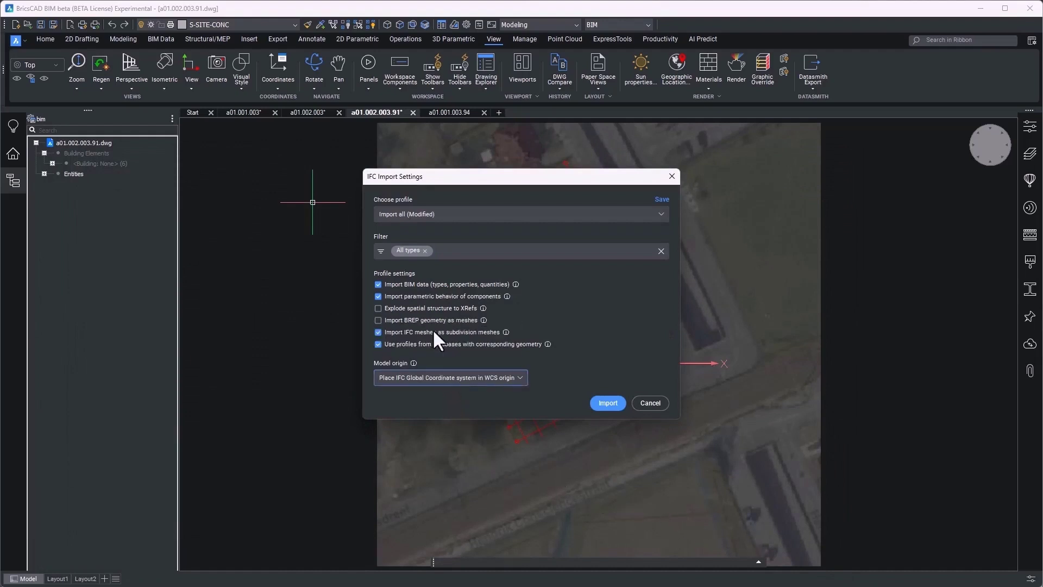
click(609, 404)
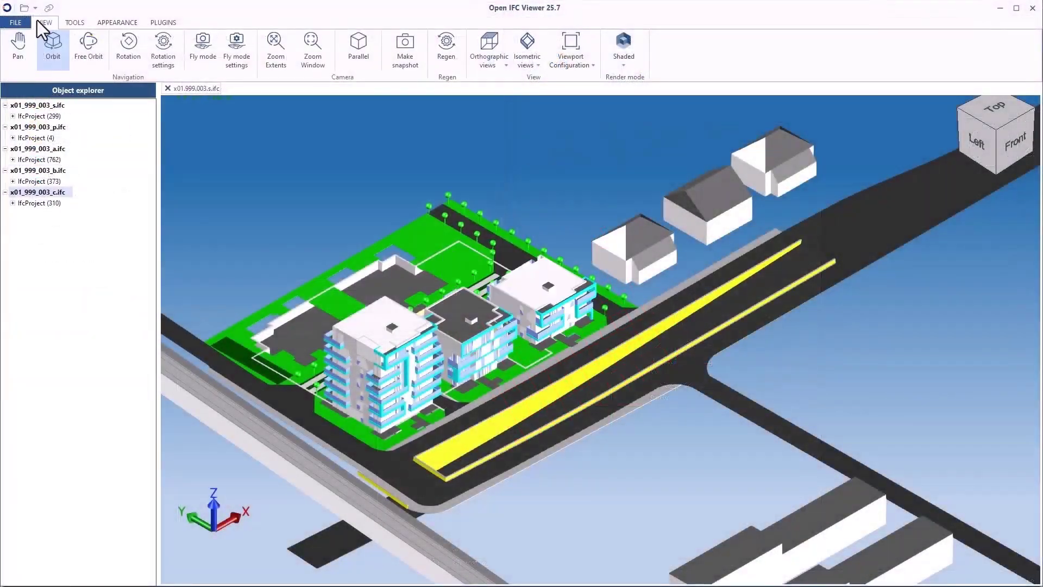
Step: In Open IFC Viewer, append x01.999.003.d to the open model and select x01.999.003.e as another file to append
click(49, 8)
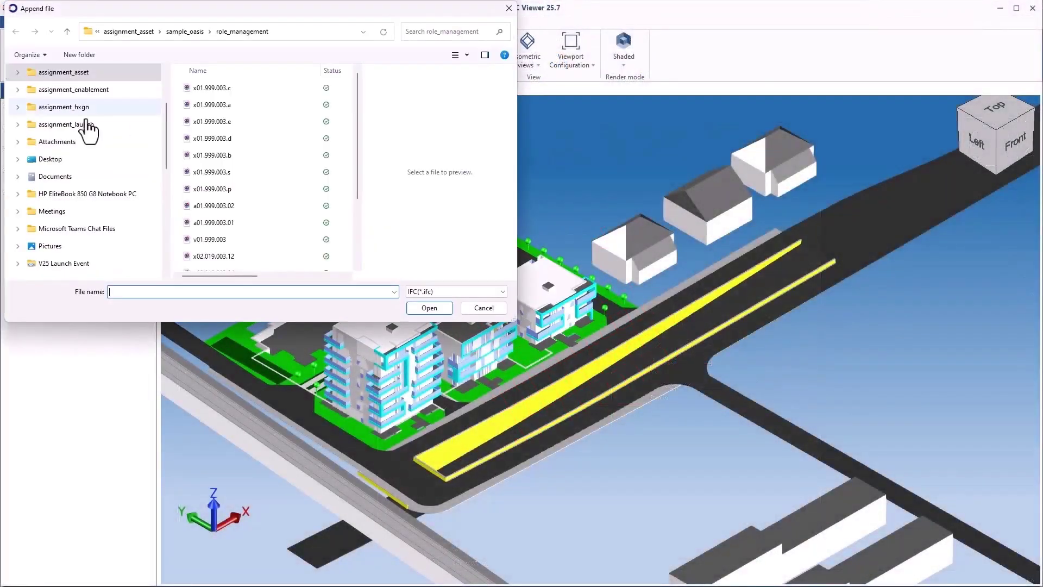
click(207, 139)
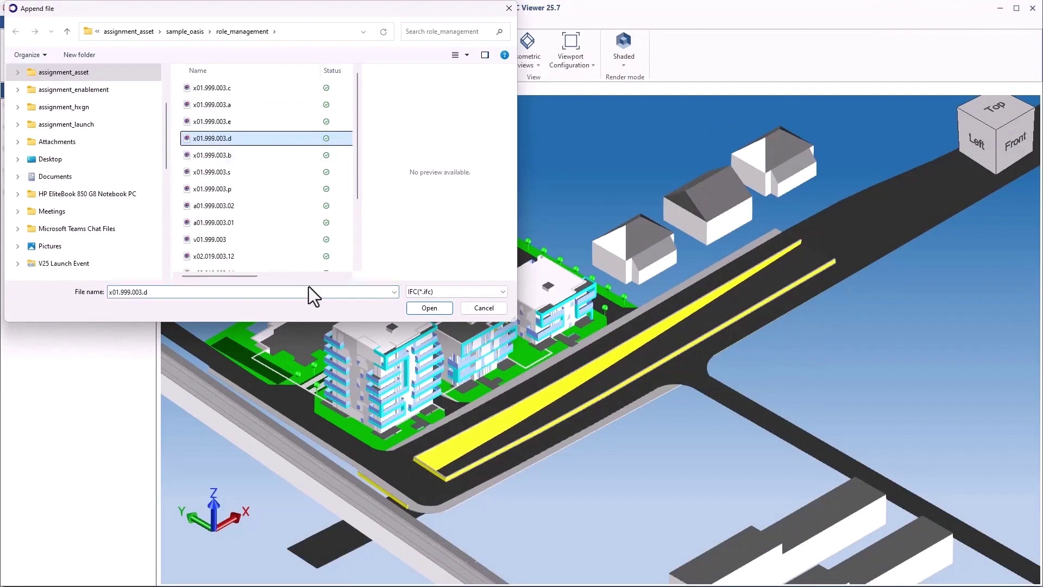
click(427, 315)
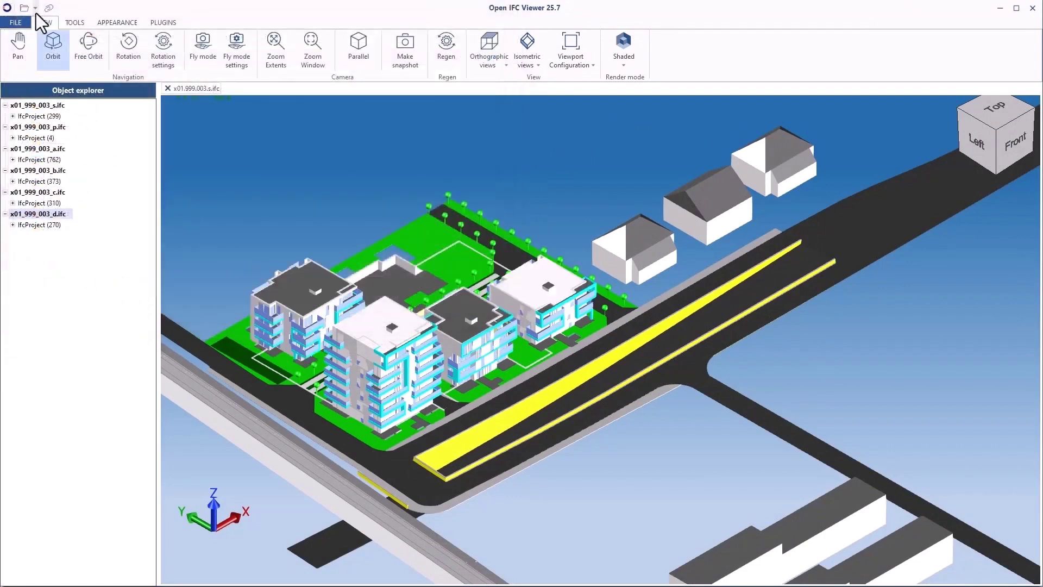
click(48, 8)
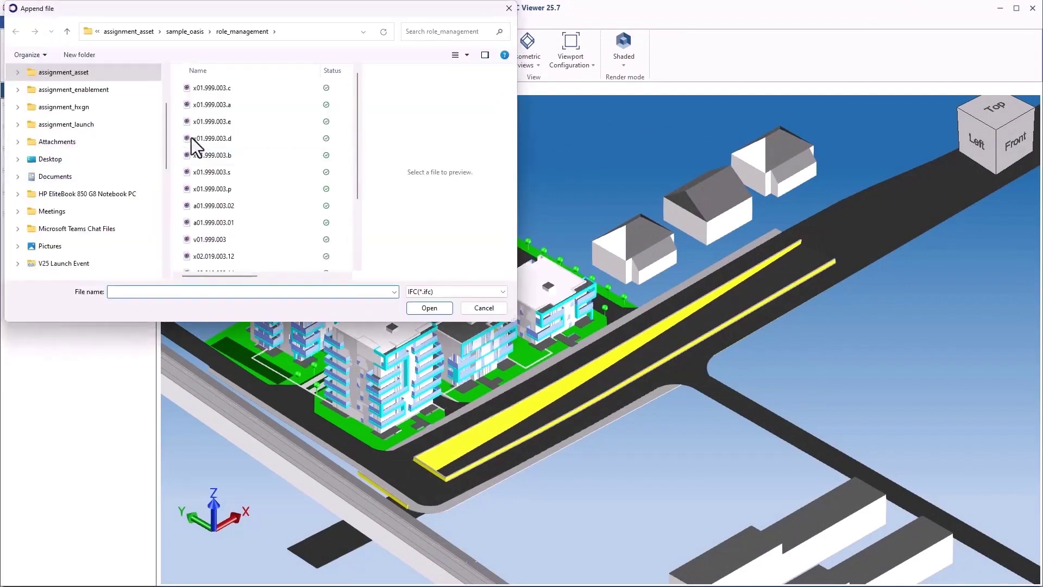
click(204, 121)
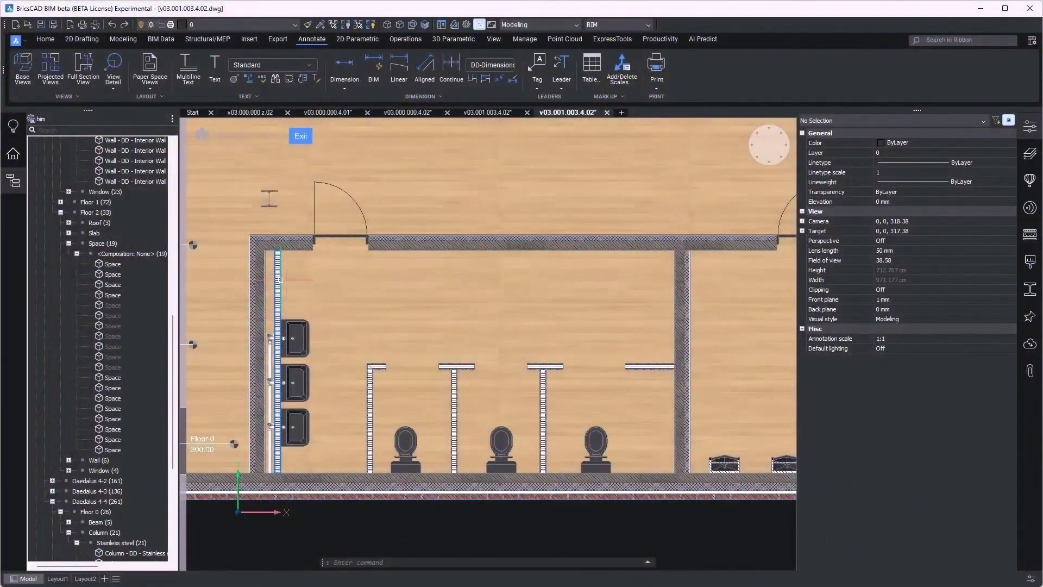
Step: In BricsCAD, inspect the composition of the dry wall behind the washbasins and open the DD - Dry Wall composition definition
click(278, 279)
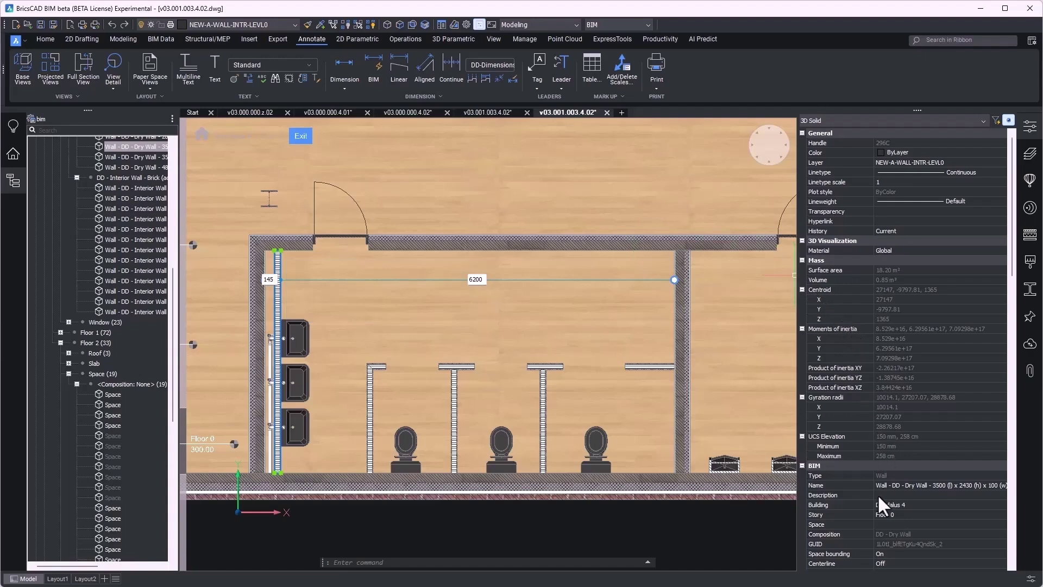
click(877, 532)
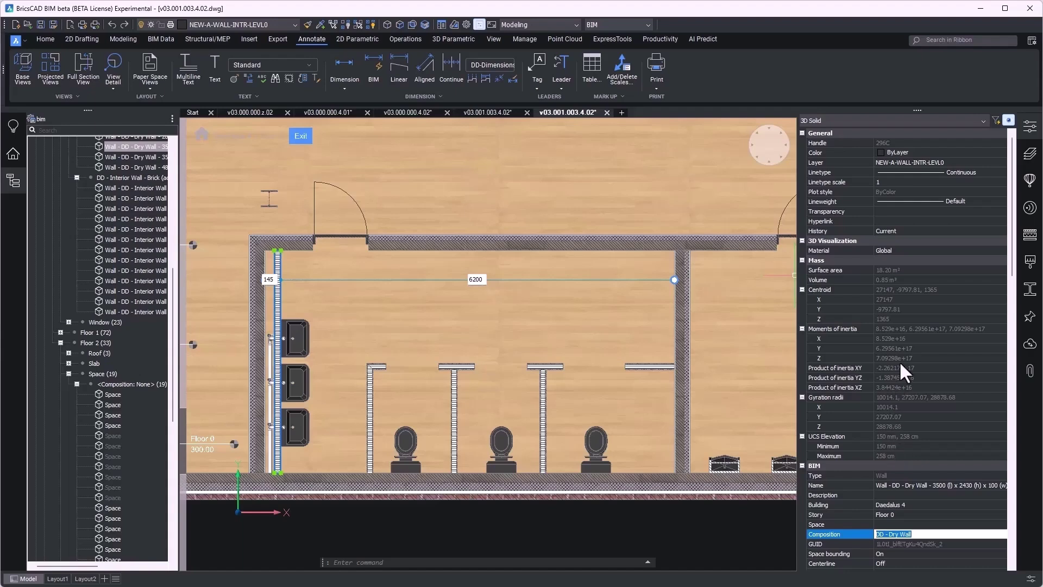
click(1025, 239)
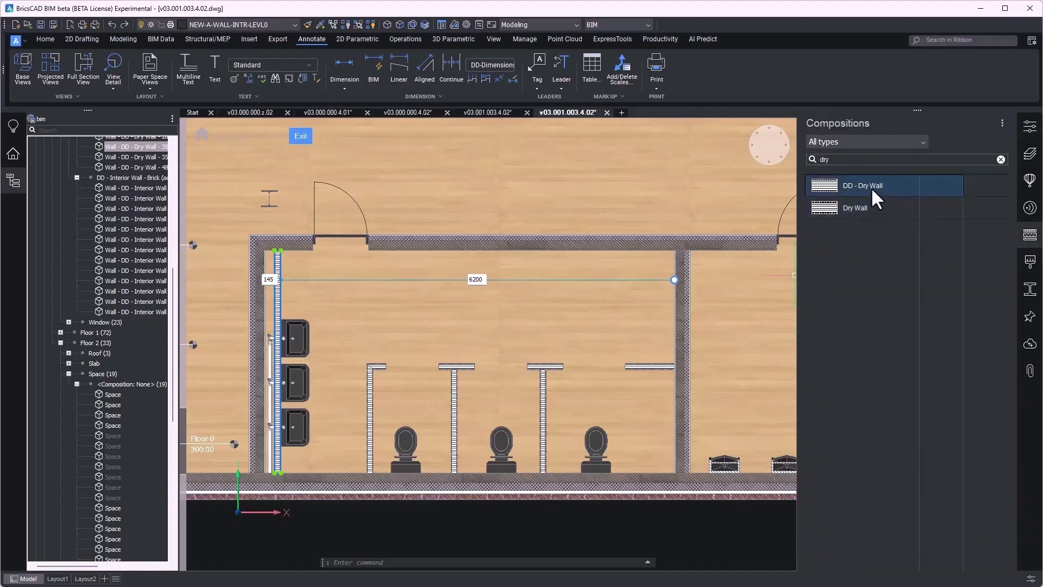
double_click(826, 187)
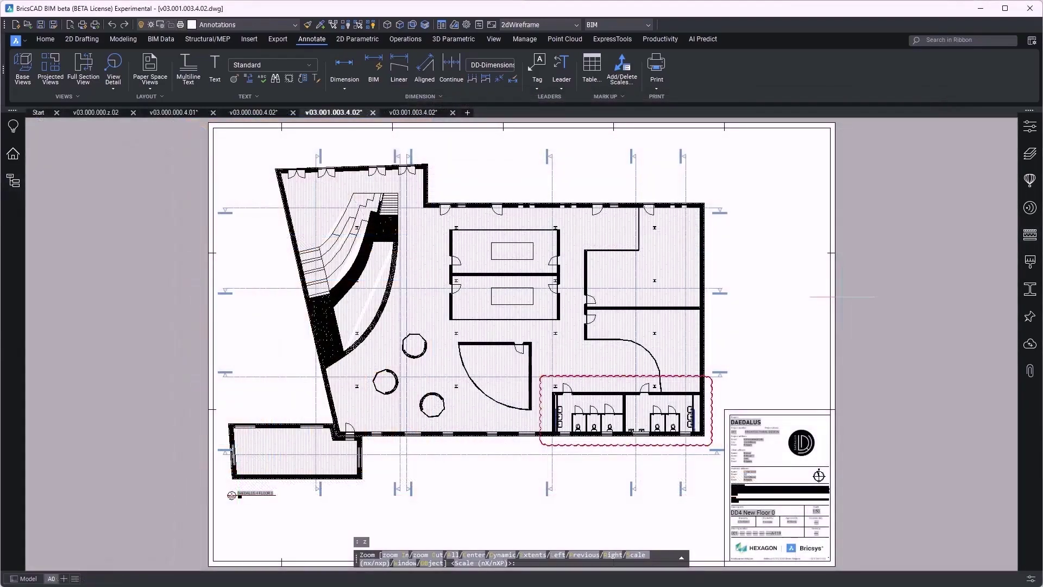
Step: Zoom to an object on the A0 layout of the DD4 New Floor 0 sheet
text(ob)
key(Return)
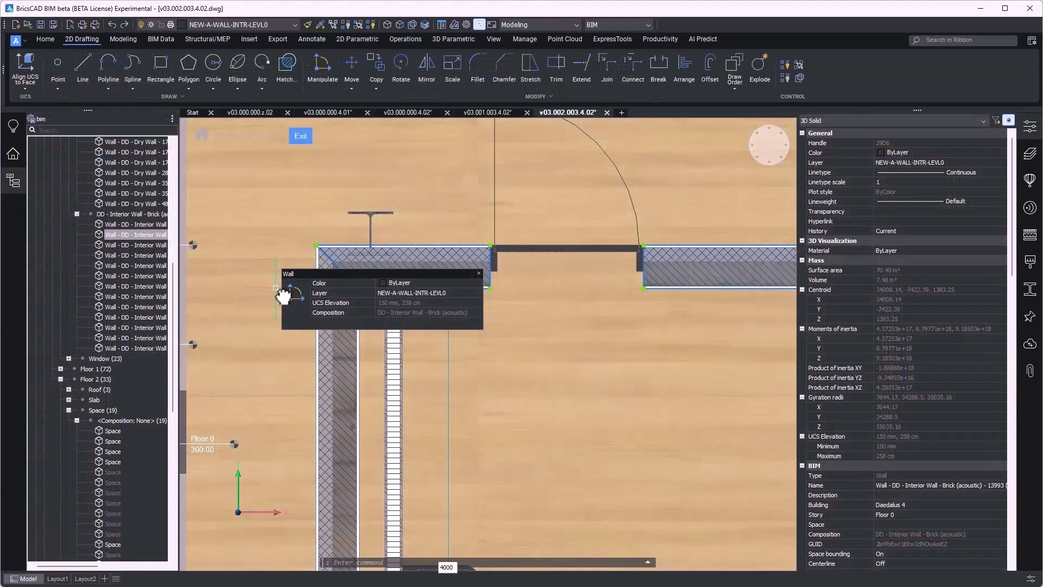
Step: Set the distance dimension of the selected acoustic brick interior wall beside the door to 3750 mm
click(445, 567)
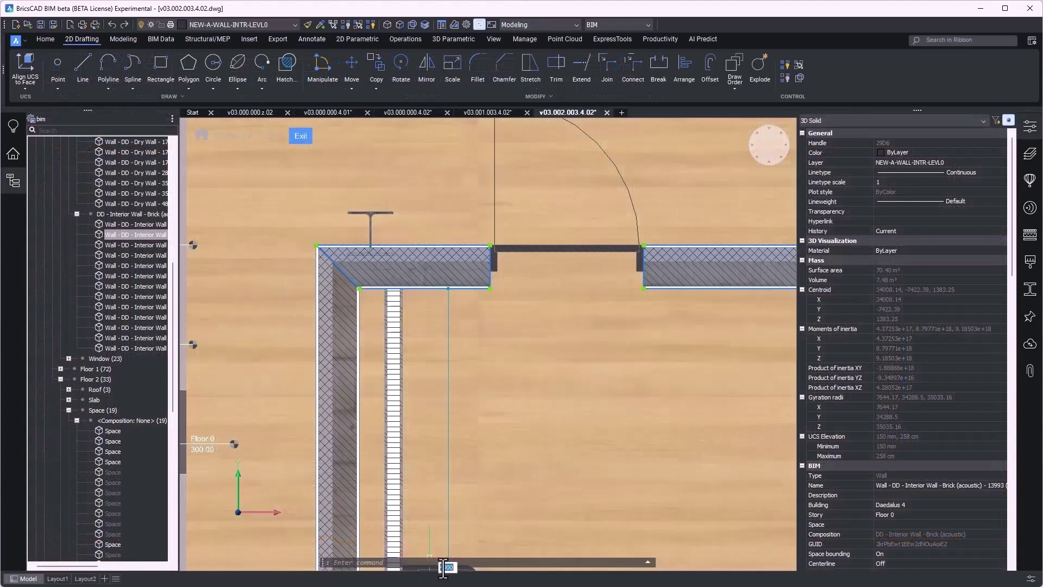
text(3750)
key(Return)
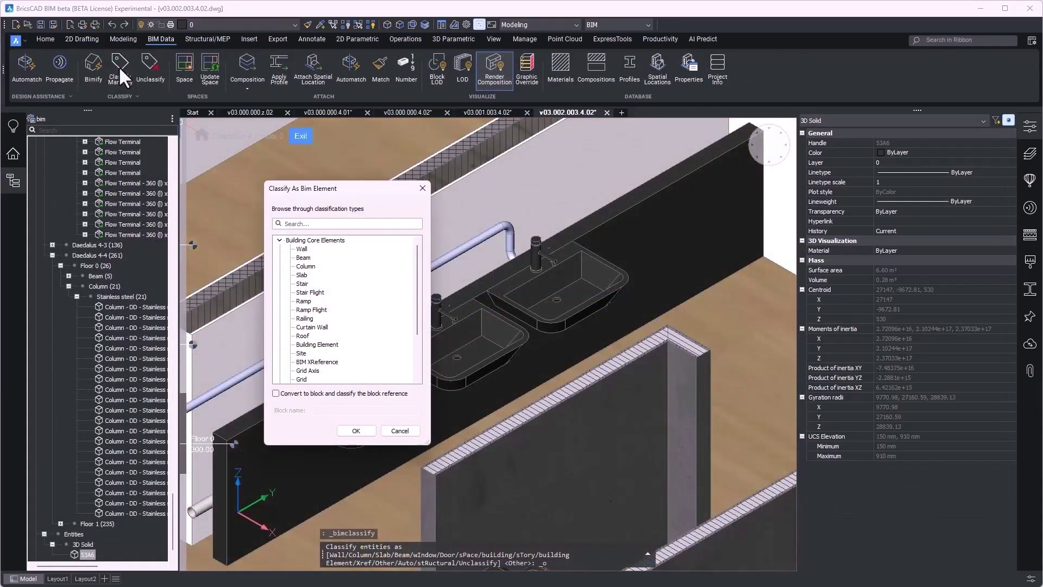
Step: Classify the selected dark solid supporting the washbasins as a Wall
click(298, 250)
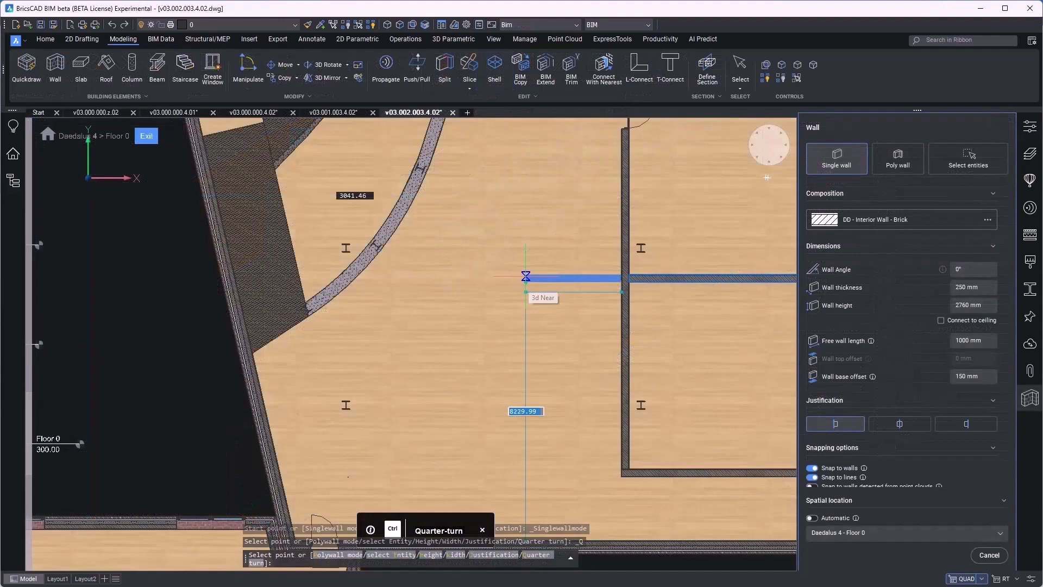
Step: Place the quarter-turned single brick interior wall in line with the horizontal interior wall, on the far side of the vertical wall
click(526, 276)
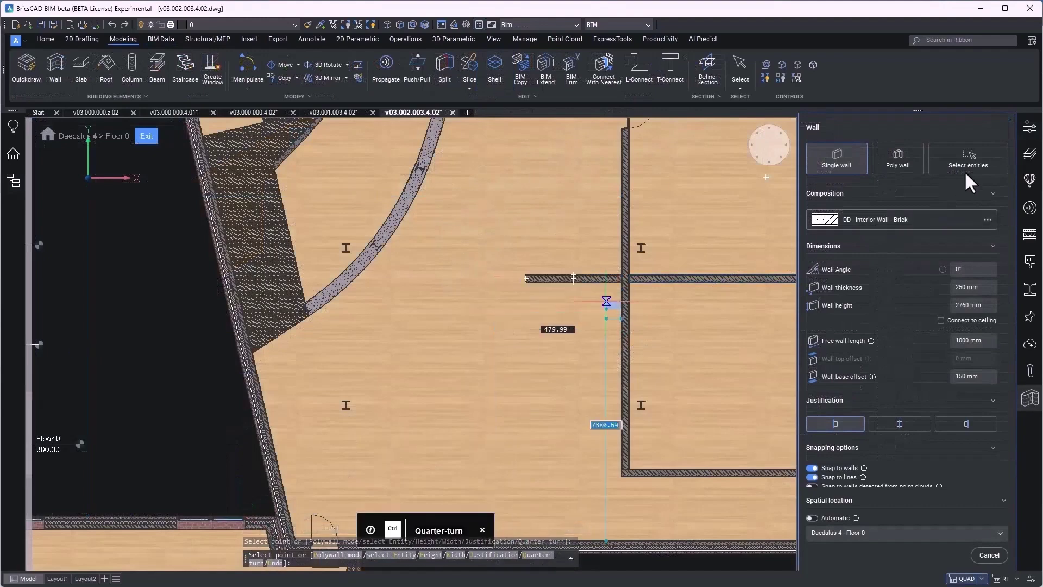
Step: Draw a DD - Interior Wall - Brick poly wall about 877 mm long at 45° from the corner of the I-shaped column
click(918, 166)
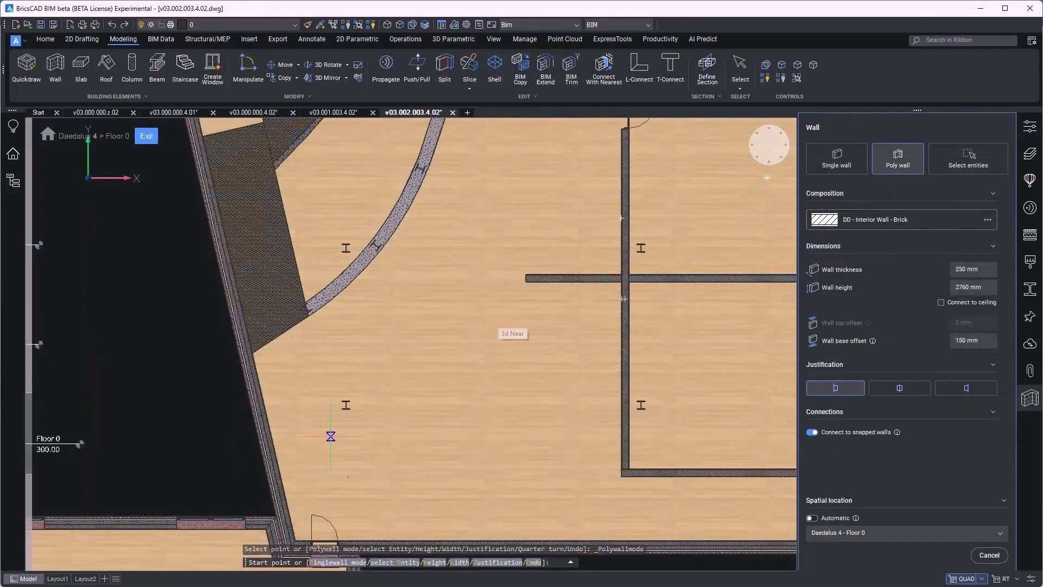
scroll(330, 435, up, 5)
scroll(330, 436, up, 3)
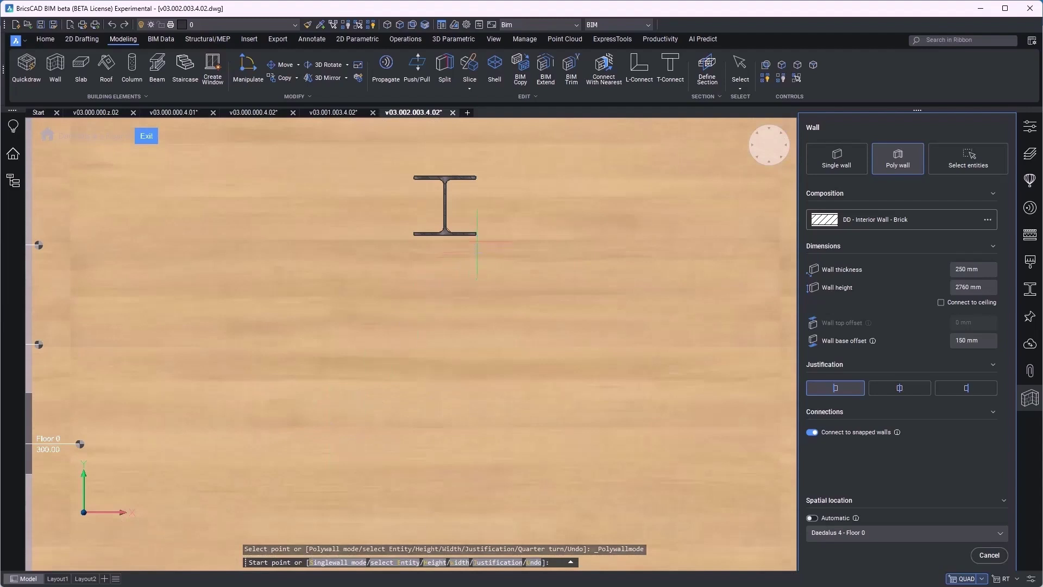
click(475, 234)
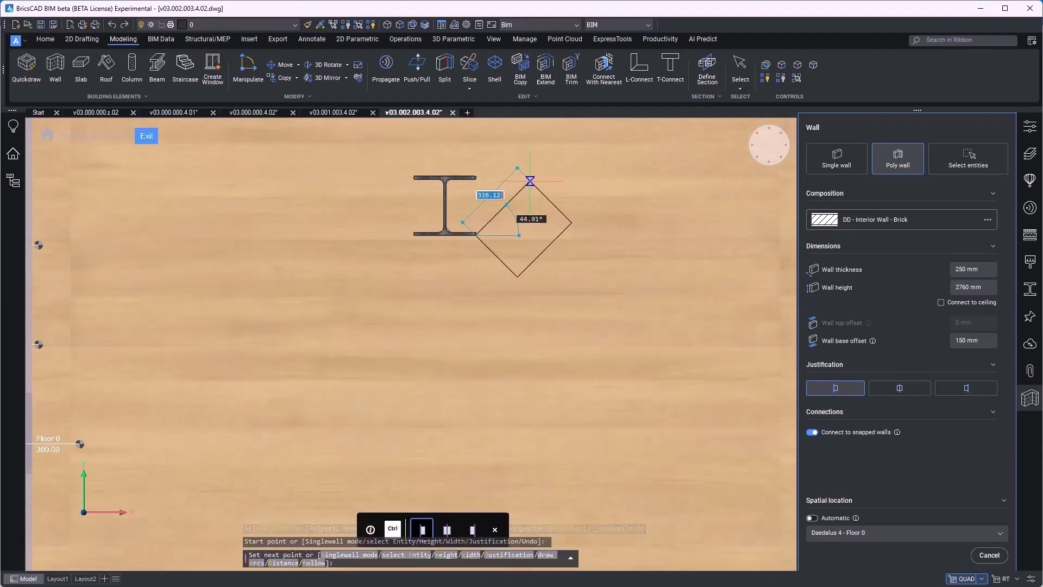
key(Tab)
text(45)
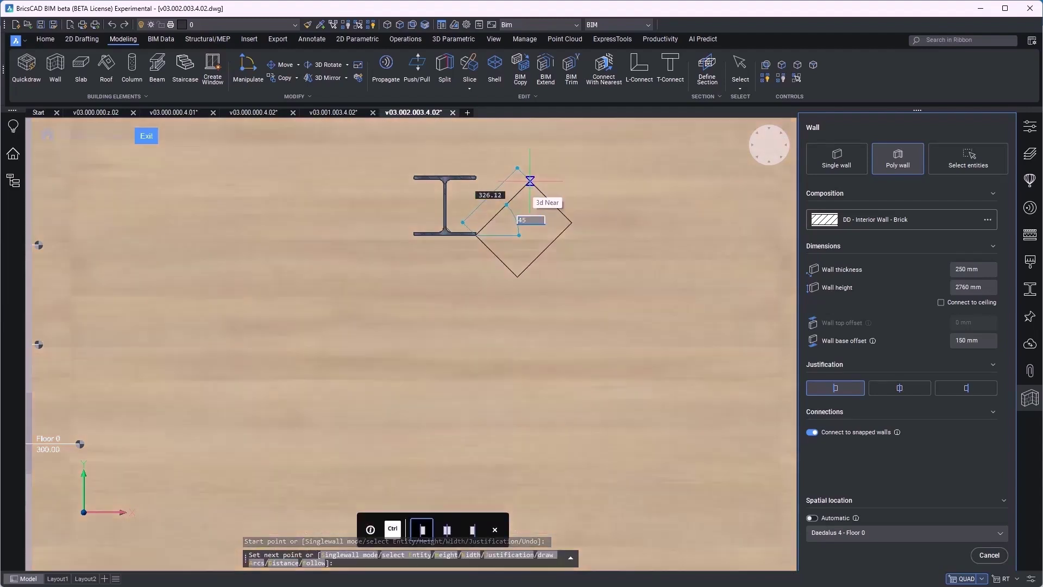
key(Tab)
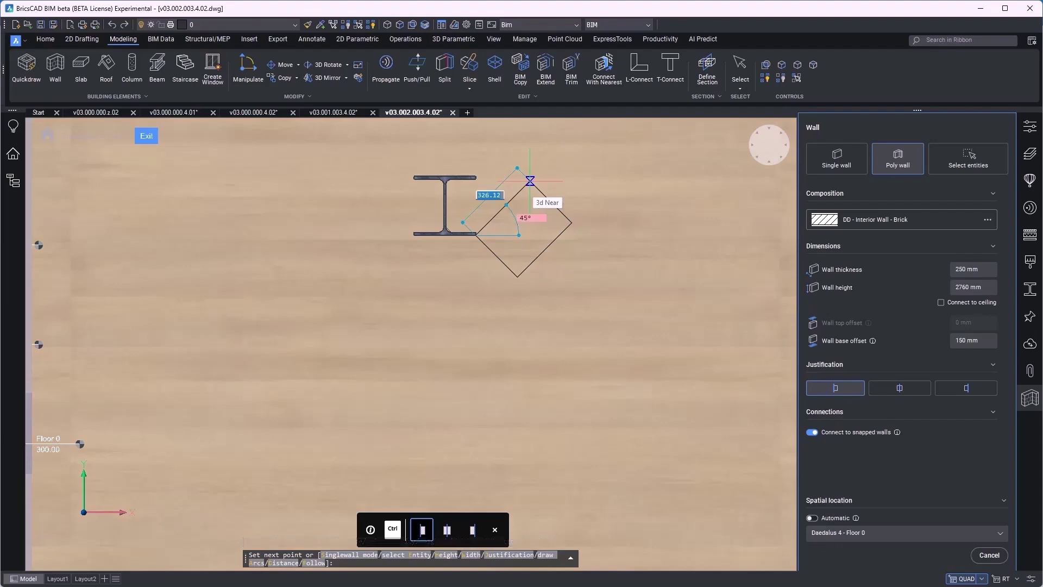
scroll(529, 180, down, 5)
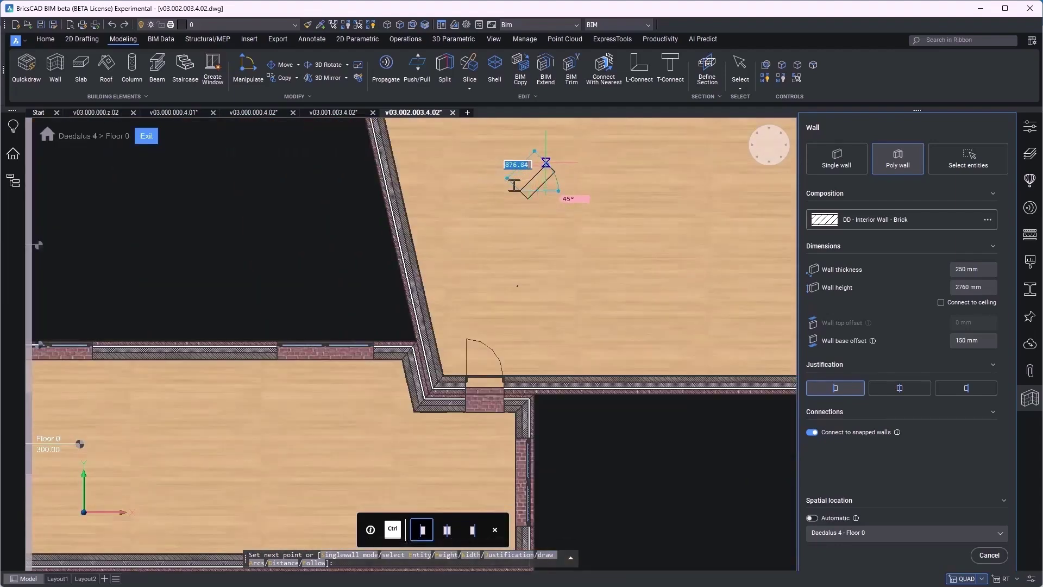
key(Return)
key(Return)
Step: Draw a brick poly wall about 4016 mm long from the 45° wall's lower corner to the exterior wall beside the door
scroll(495, 228, down, 5)
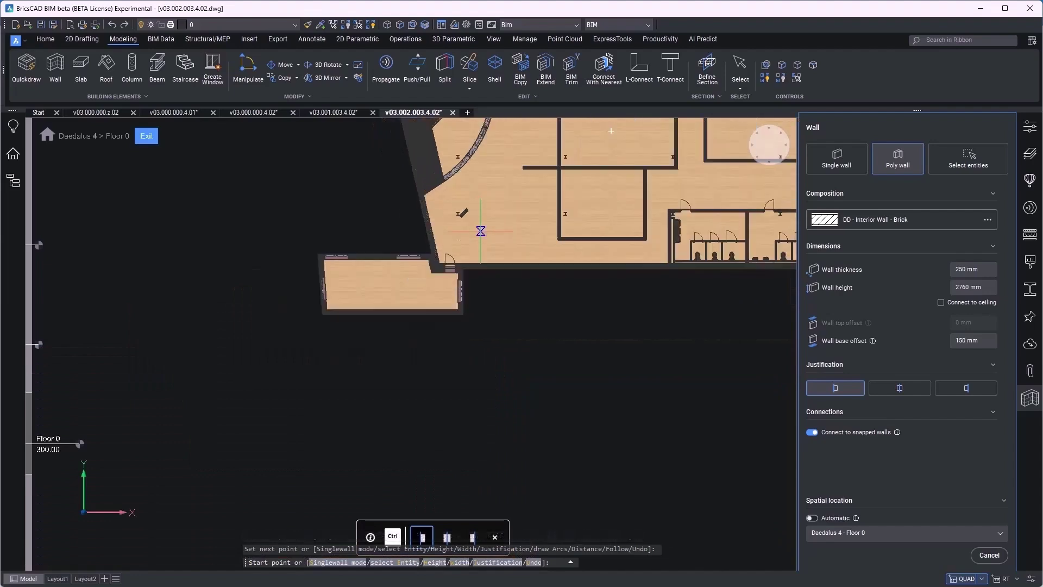
scroll(480, 231, up, 4)
scroll(480, 231, up, 2)
click(56, 65)
scroll(407, 201, up, 4)
scroll(383, 145, up, 4)
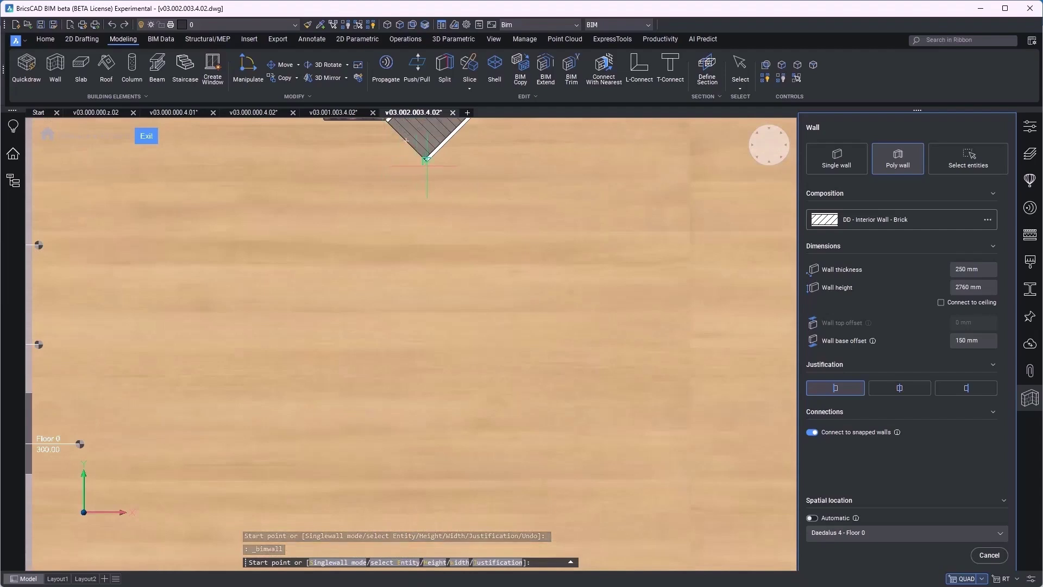
click(426, 161)
scroll(421, 217, down, 4)
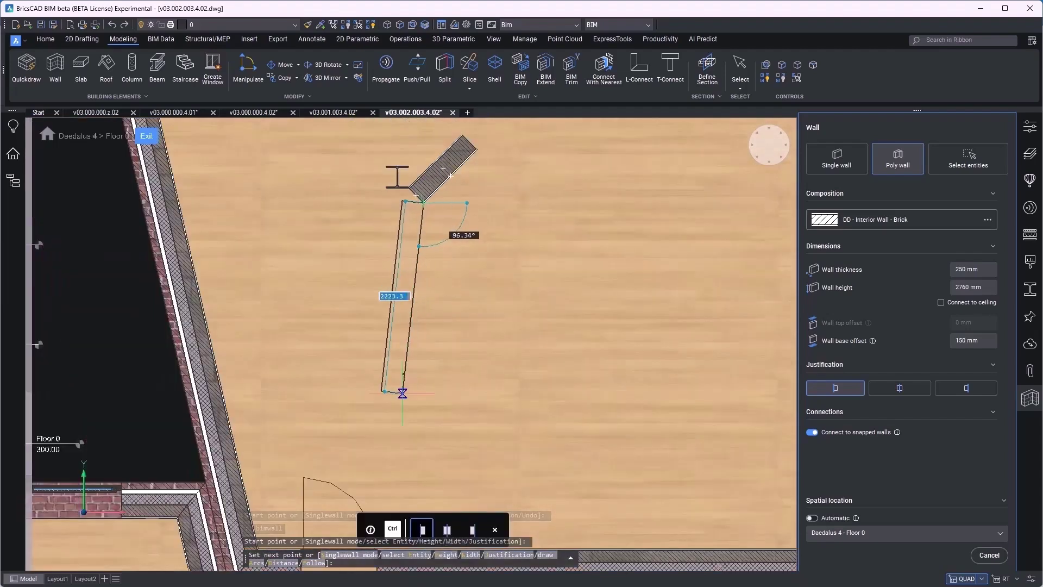
scroll(406, 380, down, 2)
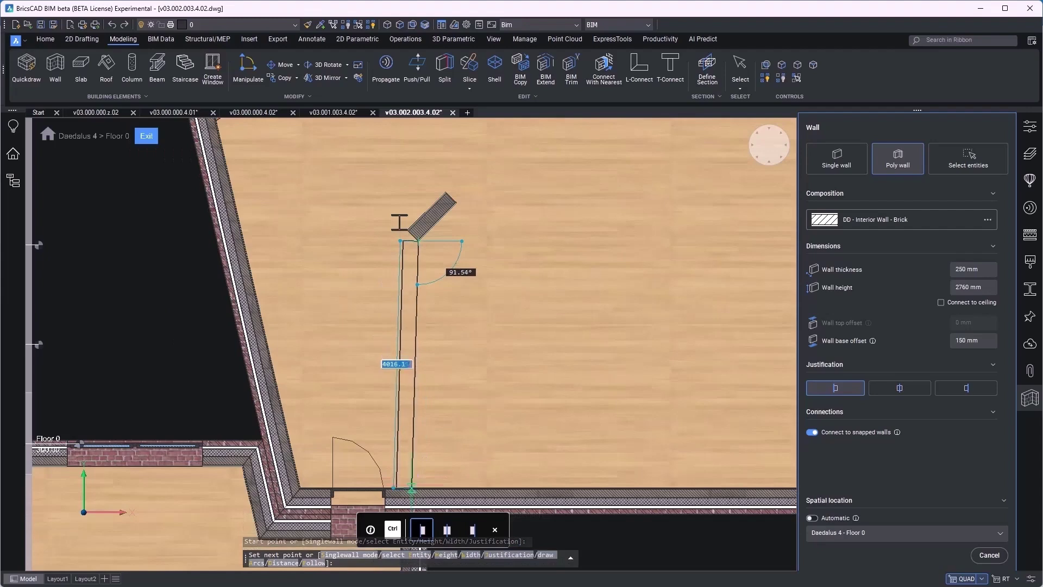
click(411, 482)
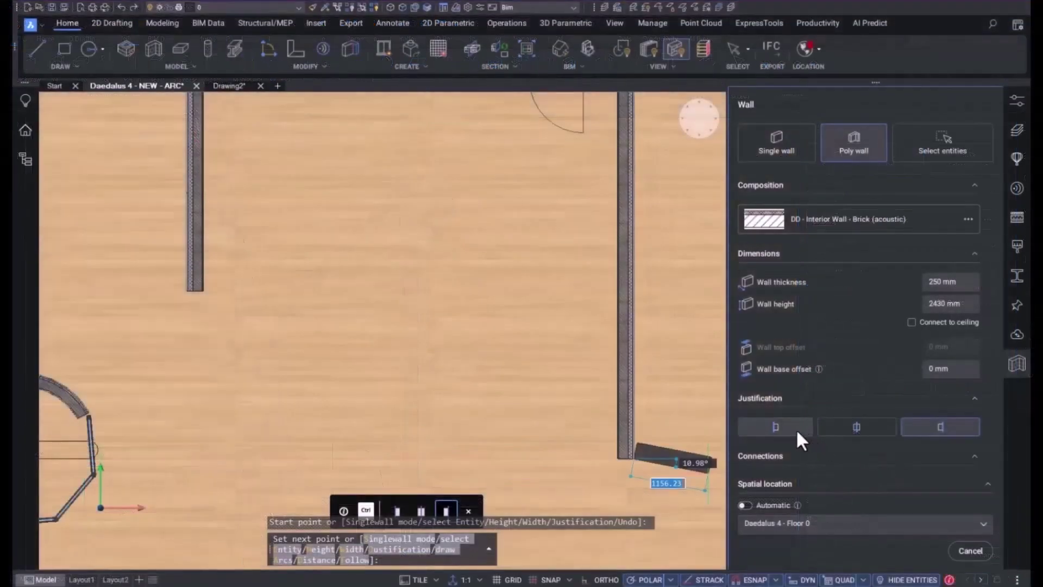
Step: Close the room with a left-justified acoustic brick poly wall running horizontally, then diagonally to the endpoint of the opposite wall
click(796, 429)
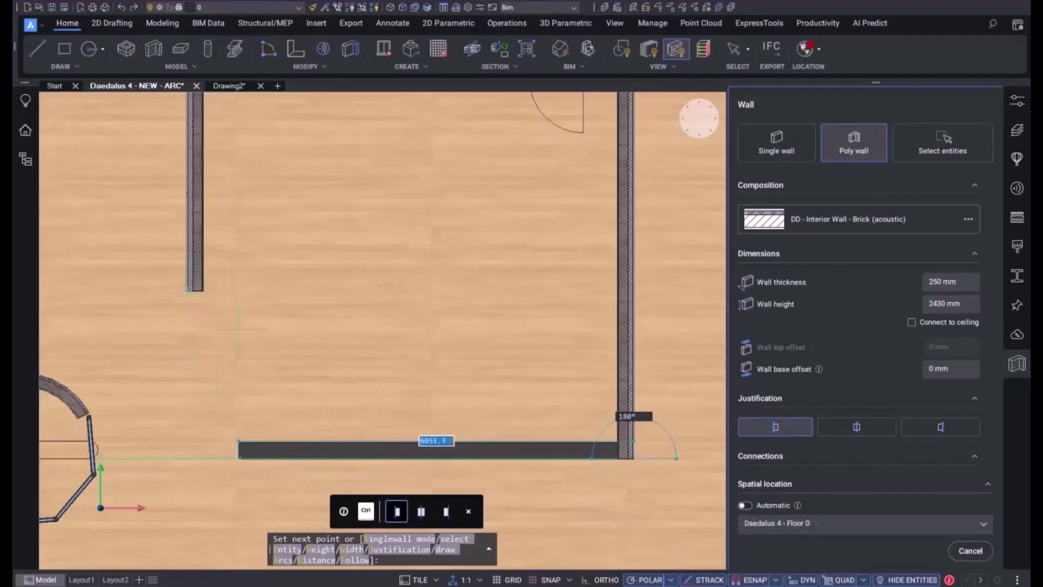
click(280, 458)
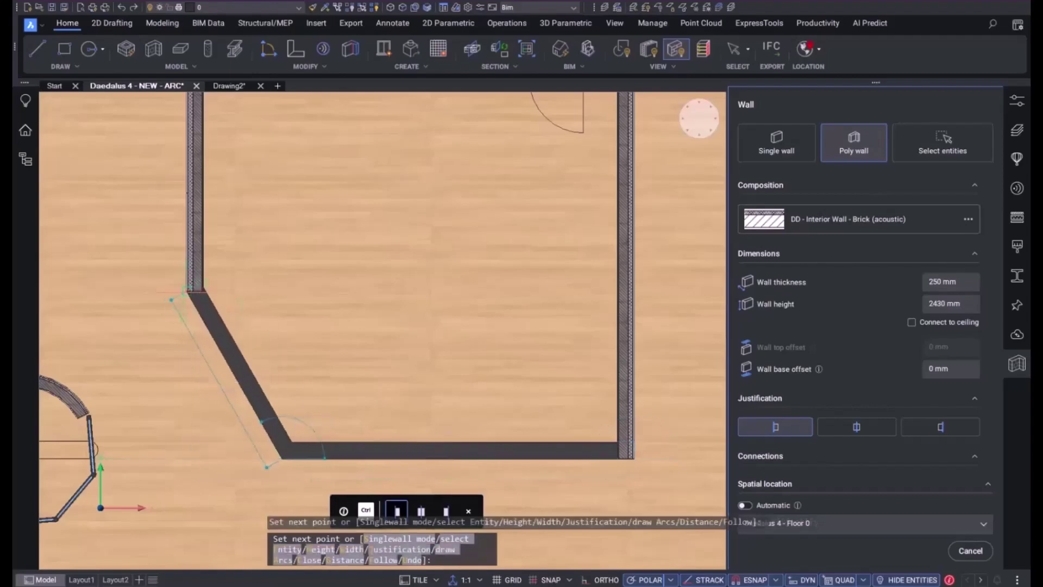
click(186, 290)
key(Return)
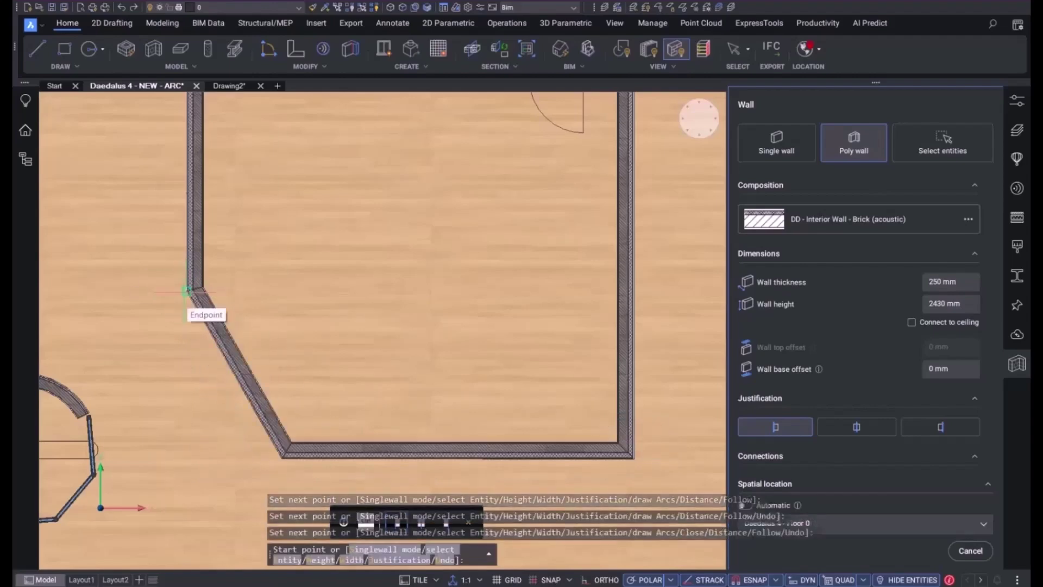
key(Escape)
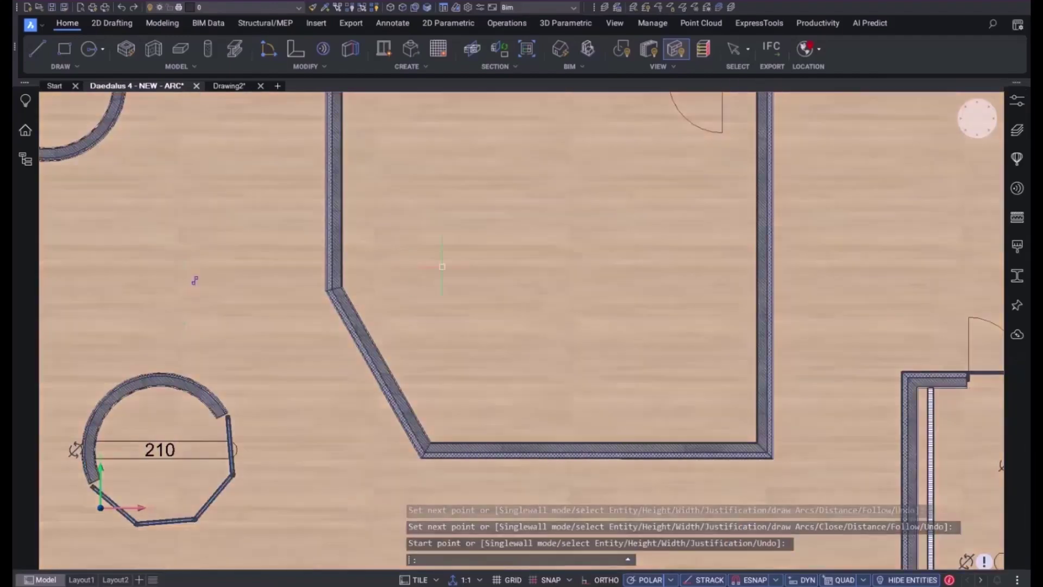
Step: Assign the DD - Dry Wall composition to the room's three connected vertical, diagonal and horizontal walls, accepting the proposed reference faces
middle_drag(650, 196, 643, 254)
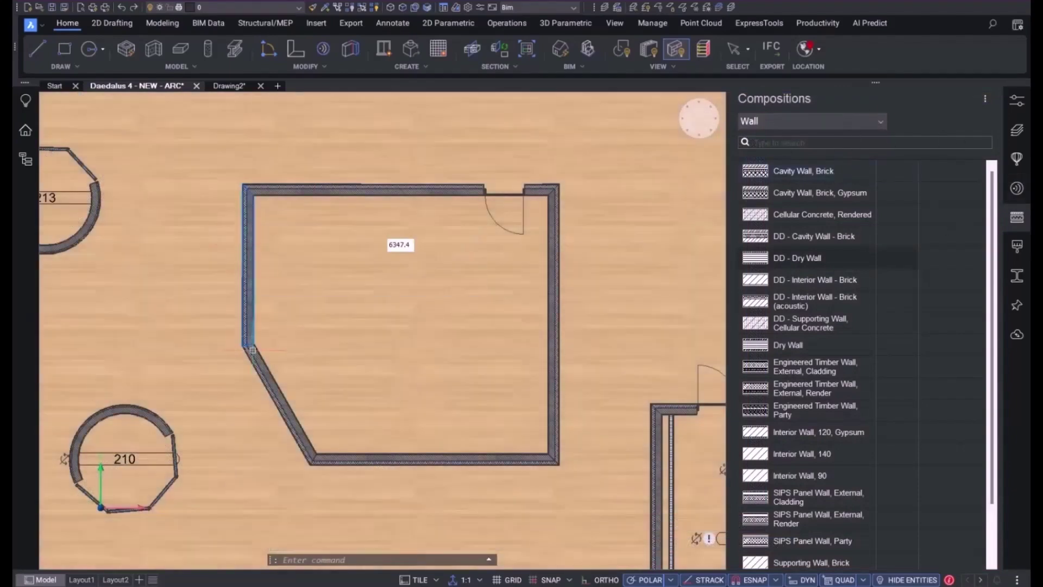
click(260, 381)
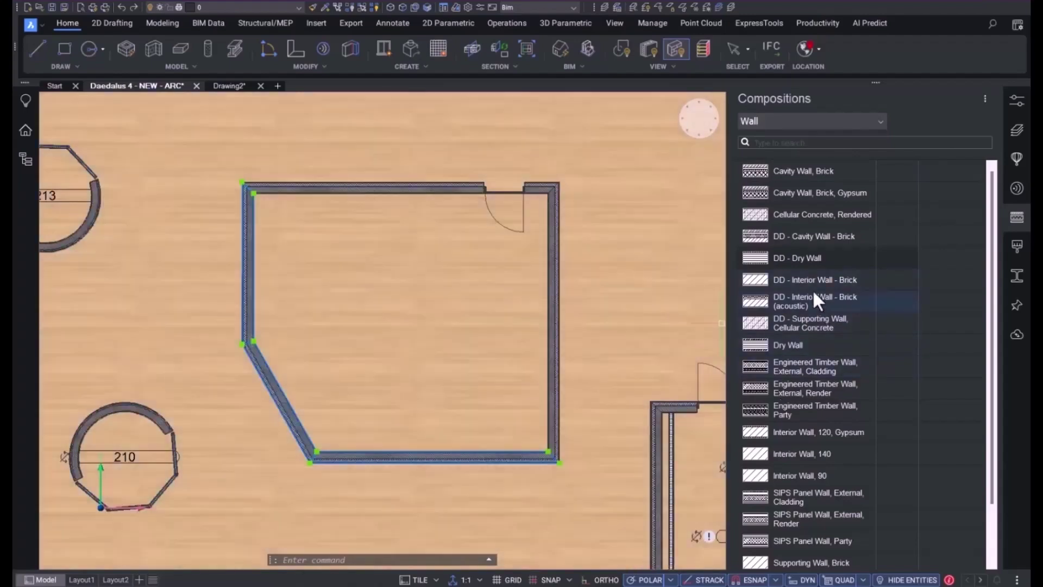
click(794, 256)
drag(794, 256, 519, 466)
scroll(519, 451, up, 3)
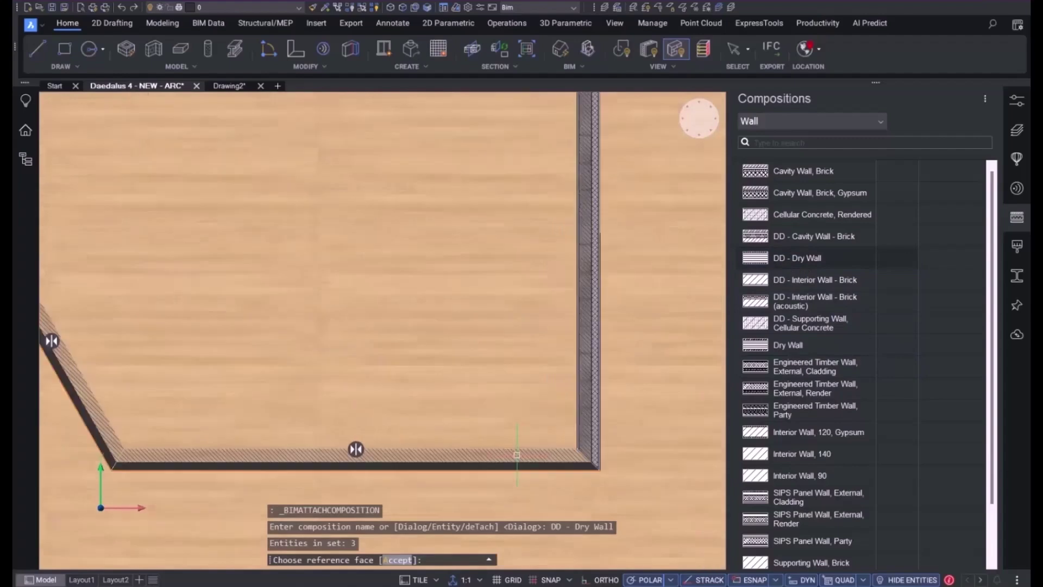
middle_drag(530, 435, 638, 481)
key(Return)
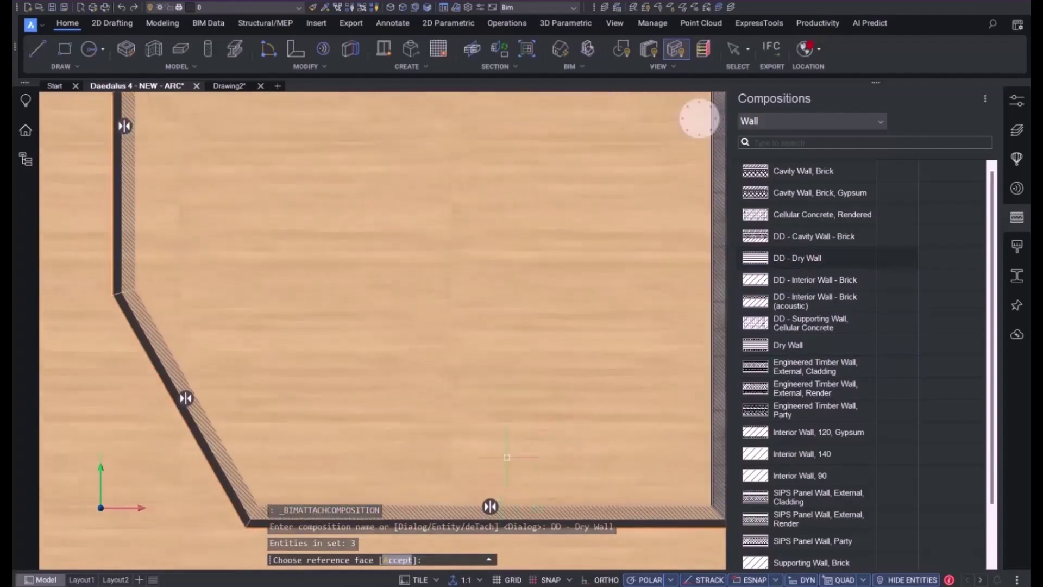
Step: Check the automatically restored wall-wall connections individually and confirm the first corner connection
scroll(511, 440, up, 1)
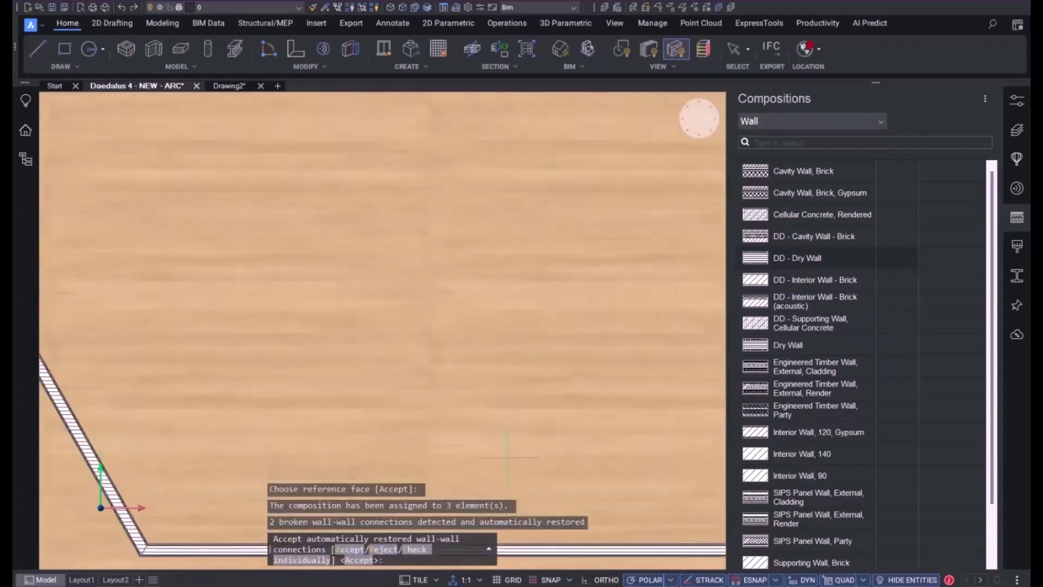
click(416, 550)
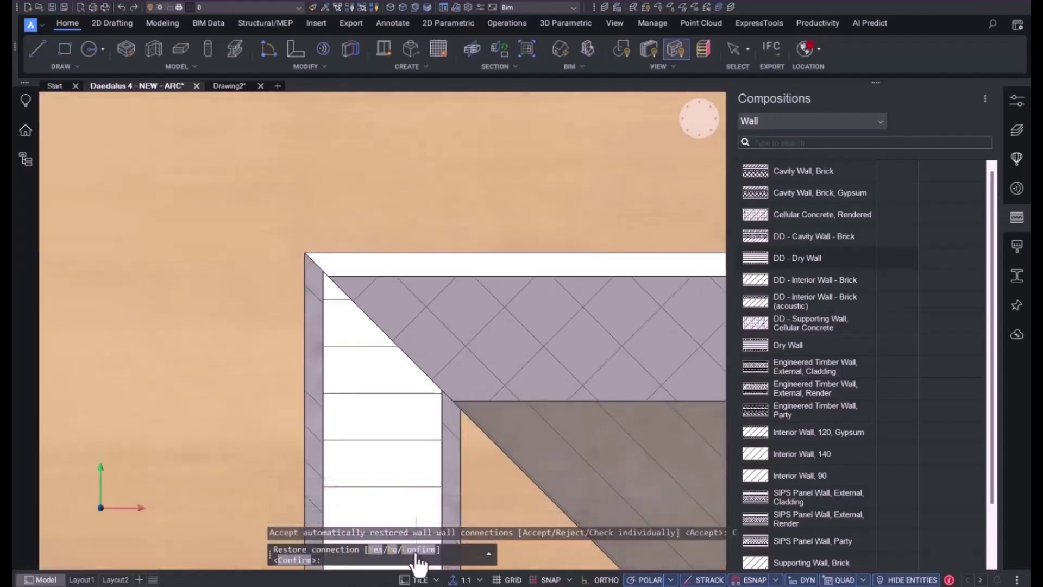
click(417, 553)
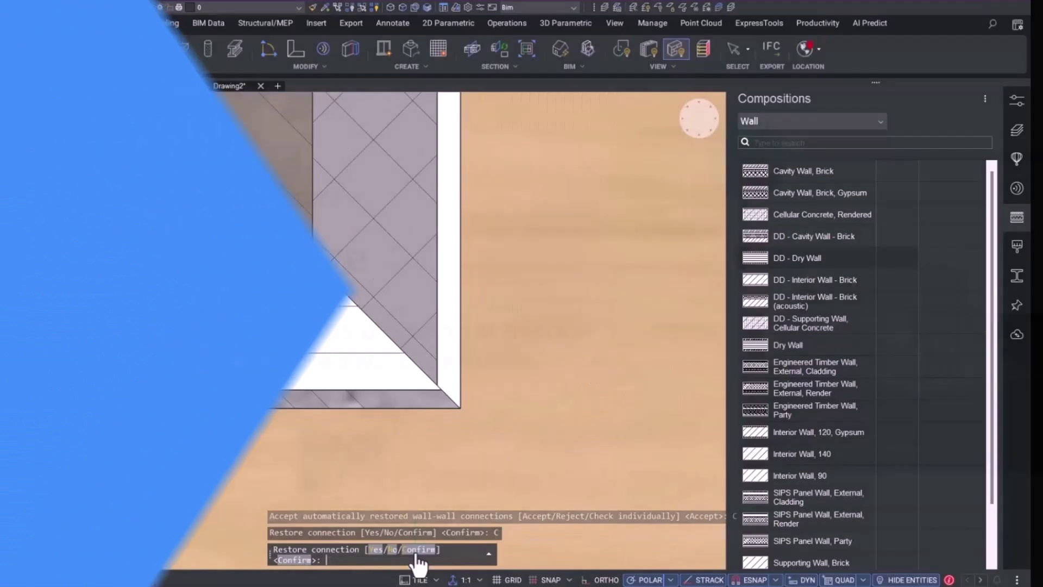
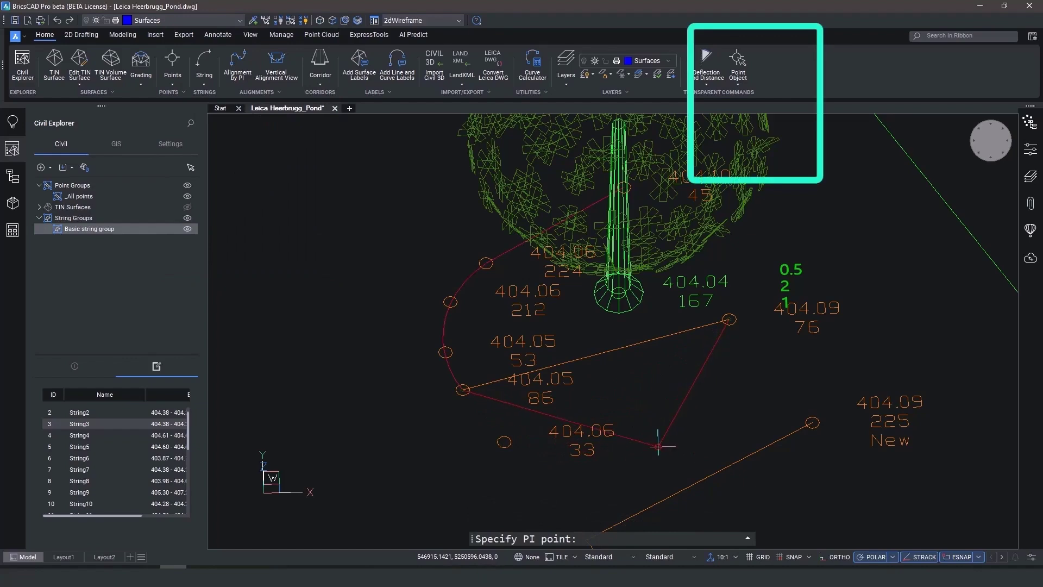
Step: Specify the string's PI point with the Point Object transparent command and check the second point's elevation in the String Editor
click(738, 81)
click(743, 122)
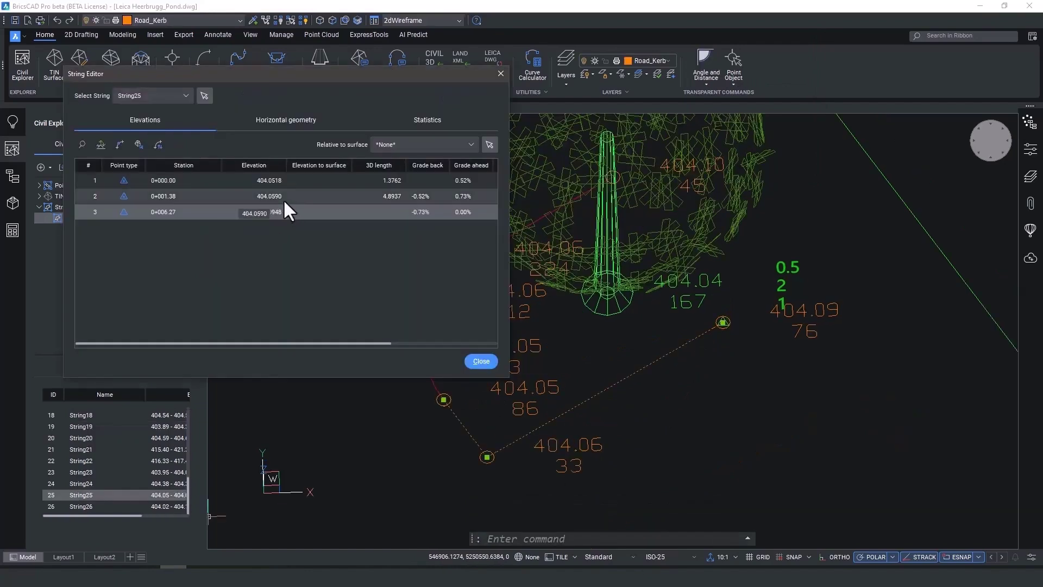
click(283, 197)
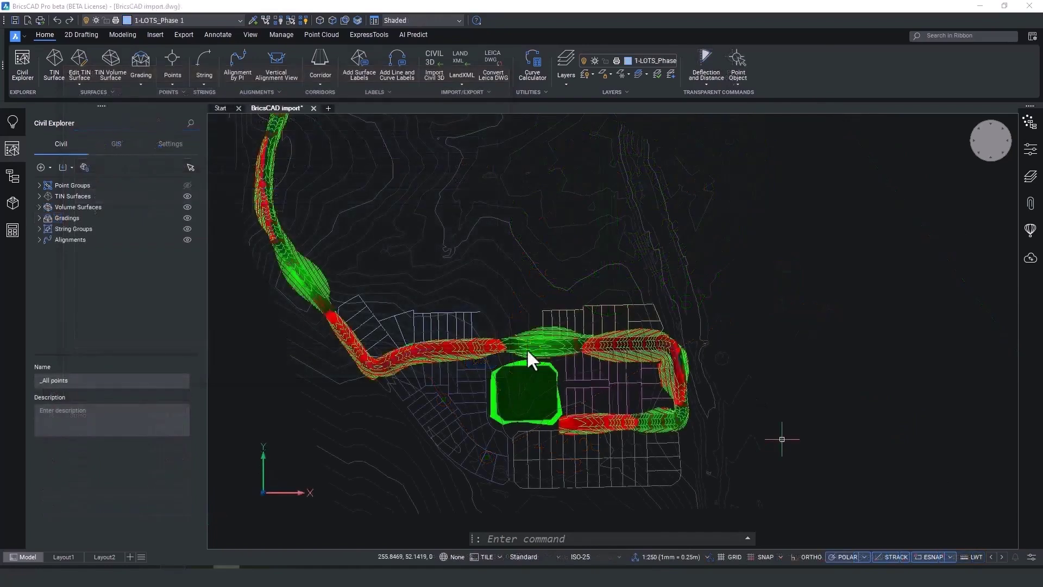
Step: Hide the TIN surfaces and volume surfaces around the road and lots
scroll(477, 342, up, 8)
middle_drag(493, 284, 561, 231)
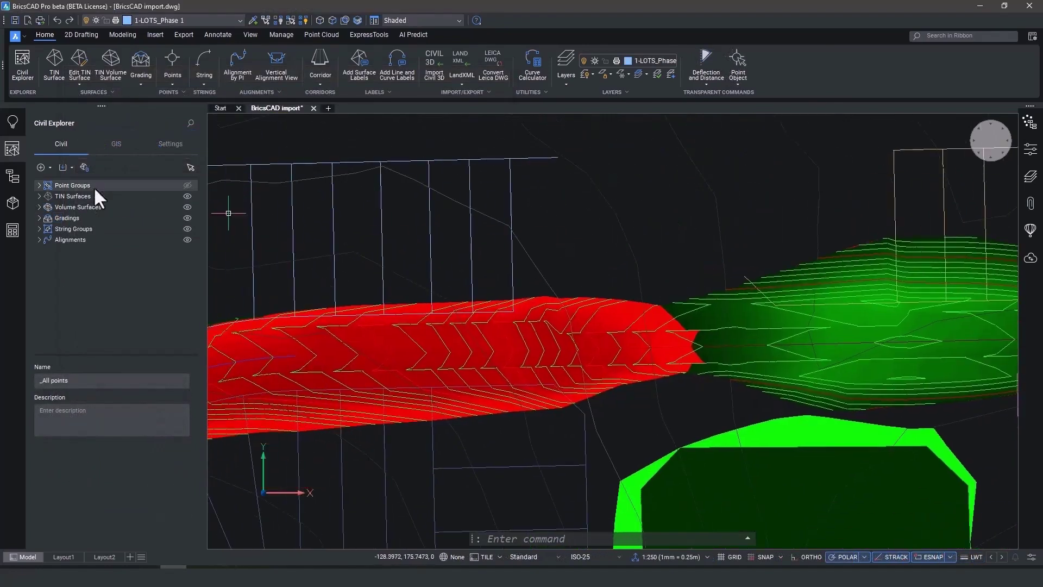
click(188, 196)
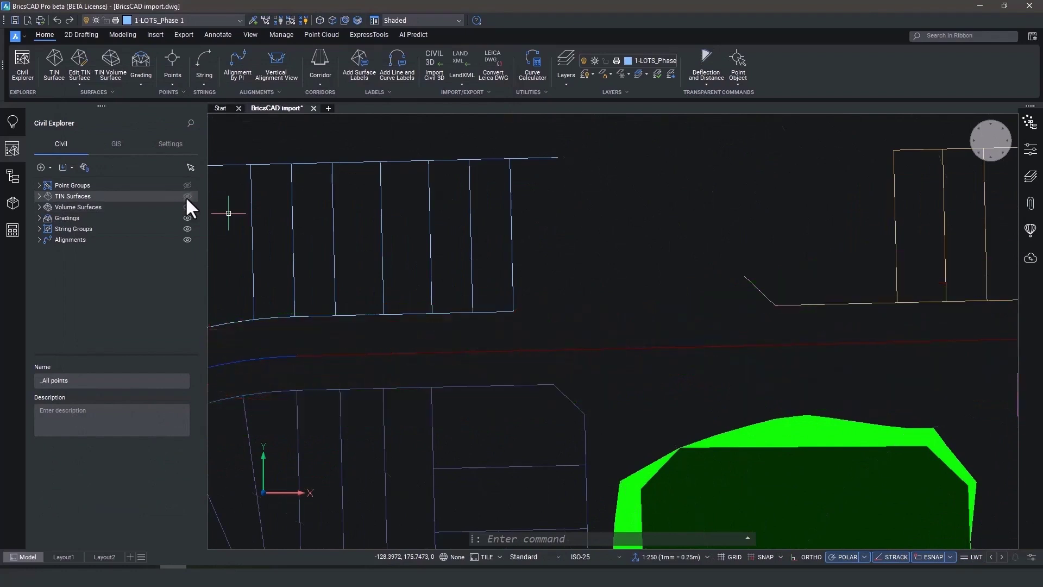
Step: Start a polyline along the last lot's upper boundary to the line's endpoint, using the Deflection and Distance transparent command
text(PLINE)
key(Return)
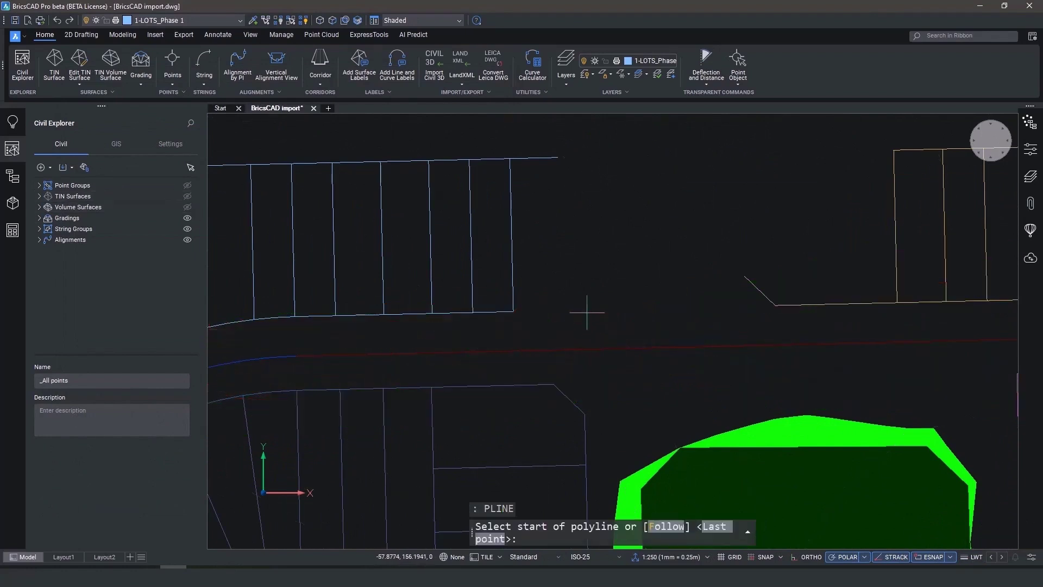
click(510, 158)
click(705, 83)
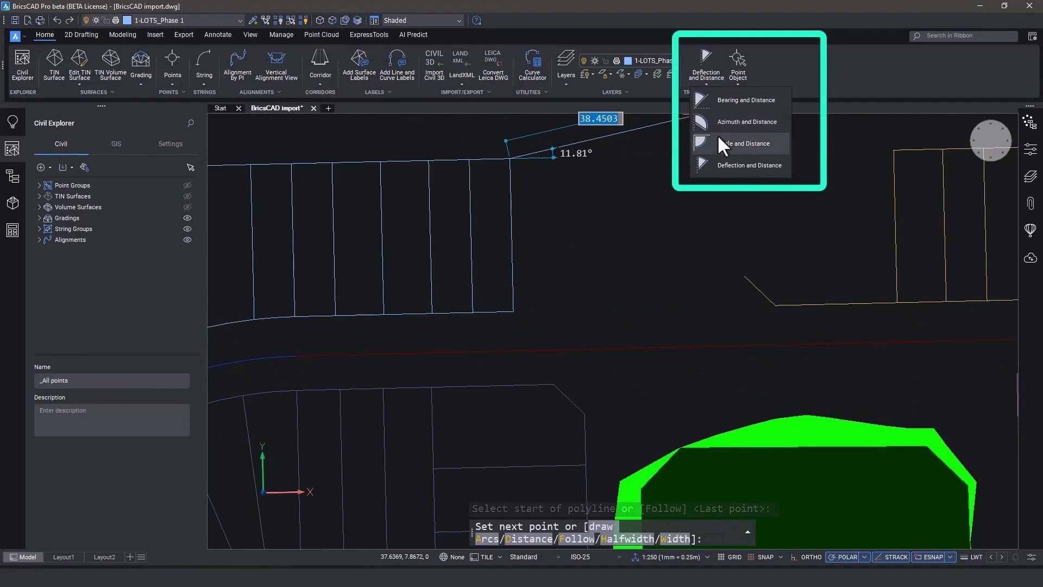
click(718, 163)
scroll(558, 156, up, 3)
click(559, 158)
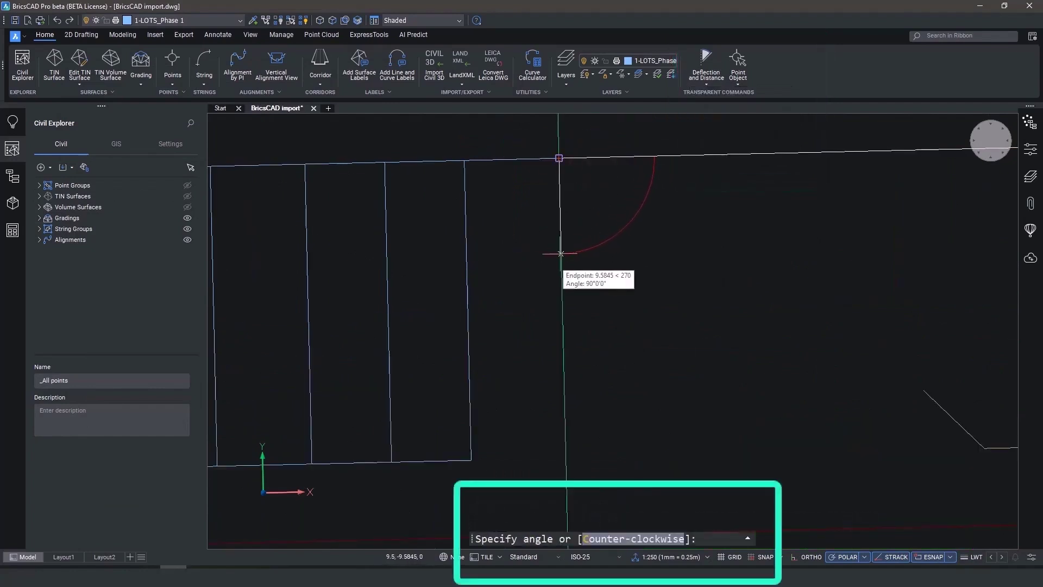
Step: Continue the polyline at a 90° deflection for 30.087, add a 9.5 segment back to the lot boundary, and finish it
click(561, 253)
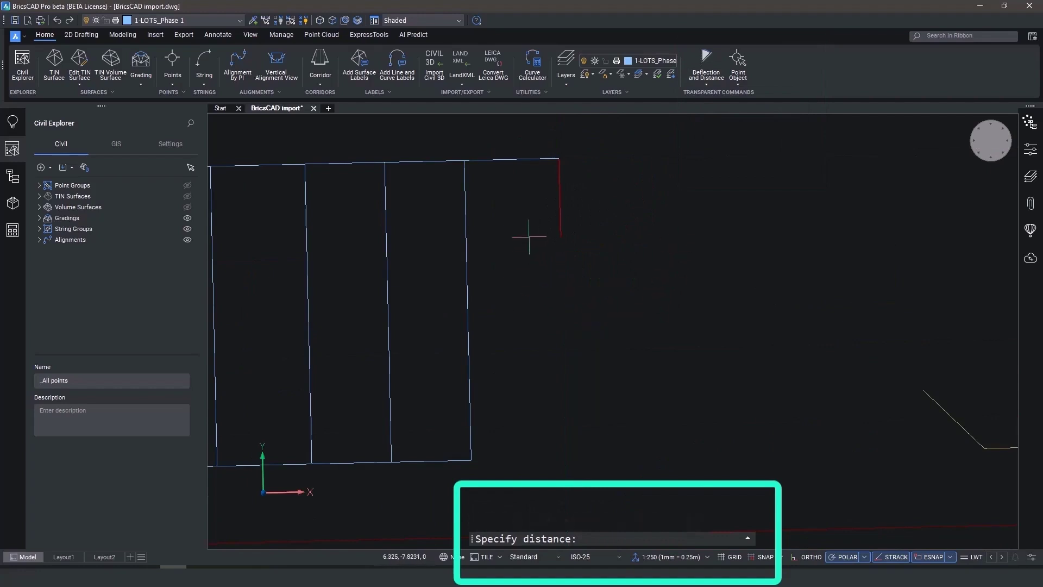
text(30.000)
key(Return)
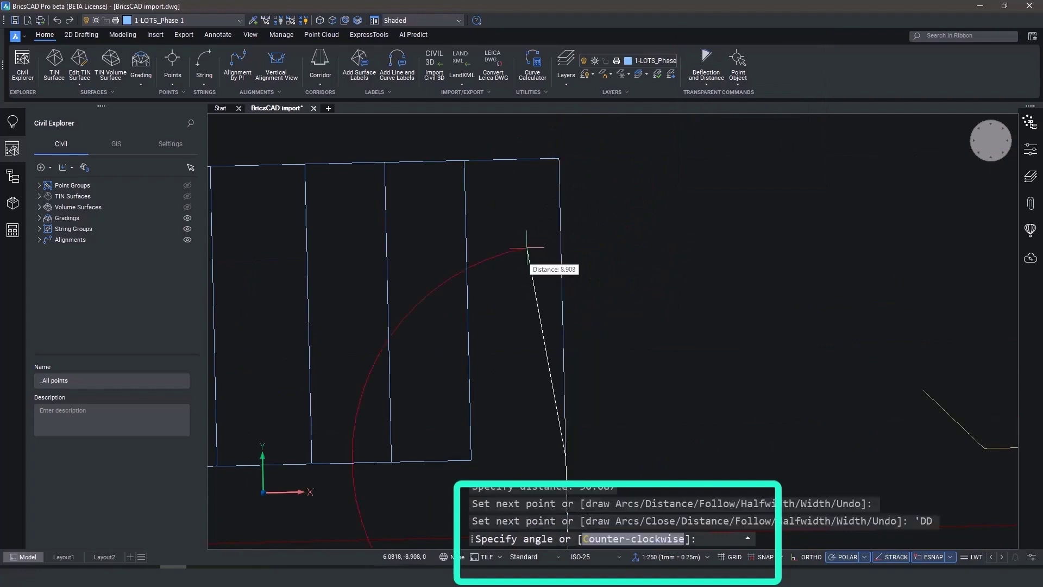
click(523, 455)
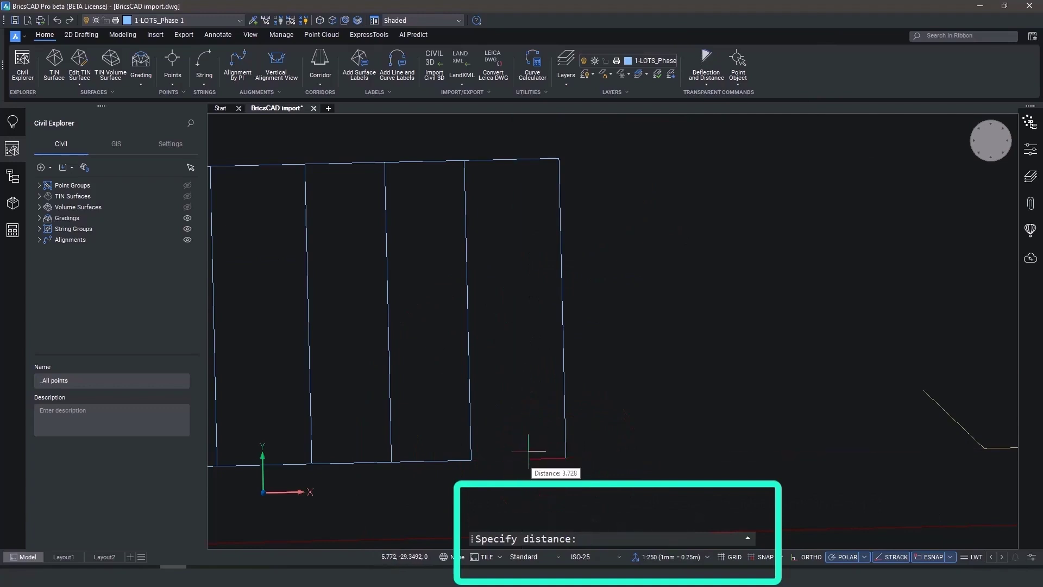
text(9.5)
key(Return)
key(Return)
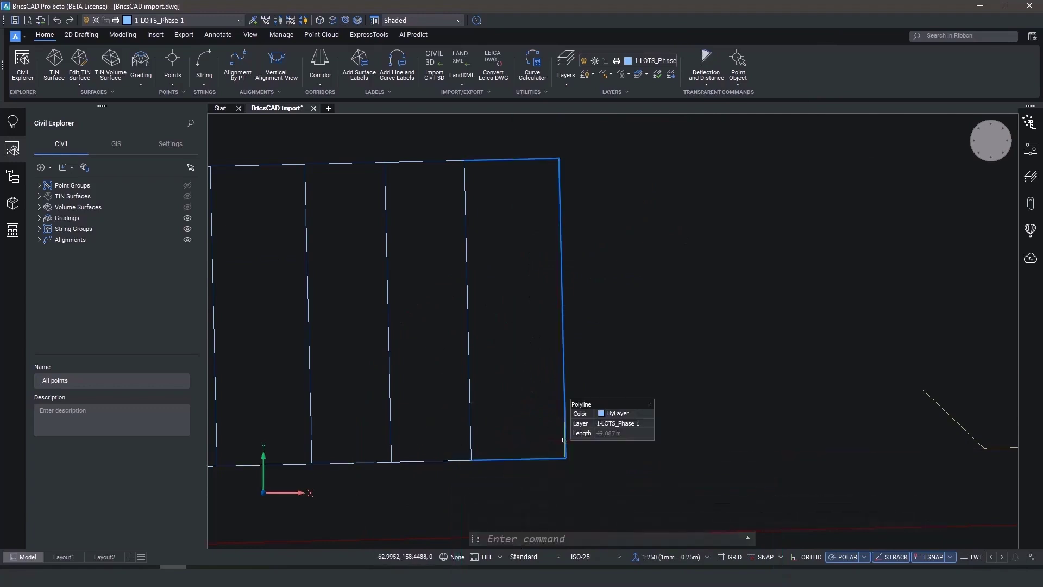
Step: Set up the Curve Calculator with the arc definition and a radius of 6.09 m
click(538, 70)
click(521, 184)
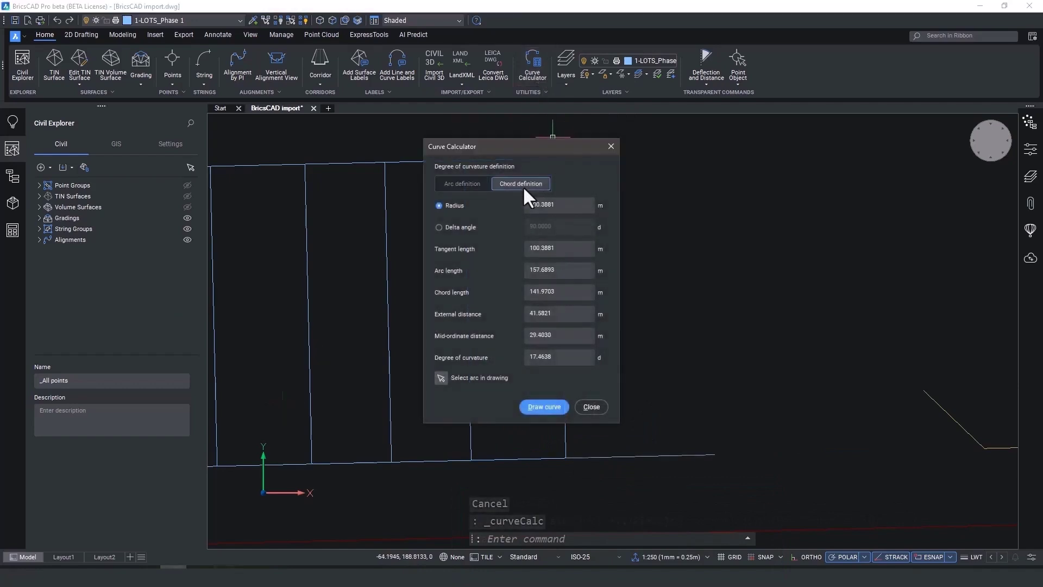
click(465, 184)
click(559, 205)
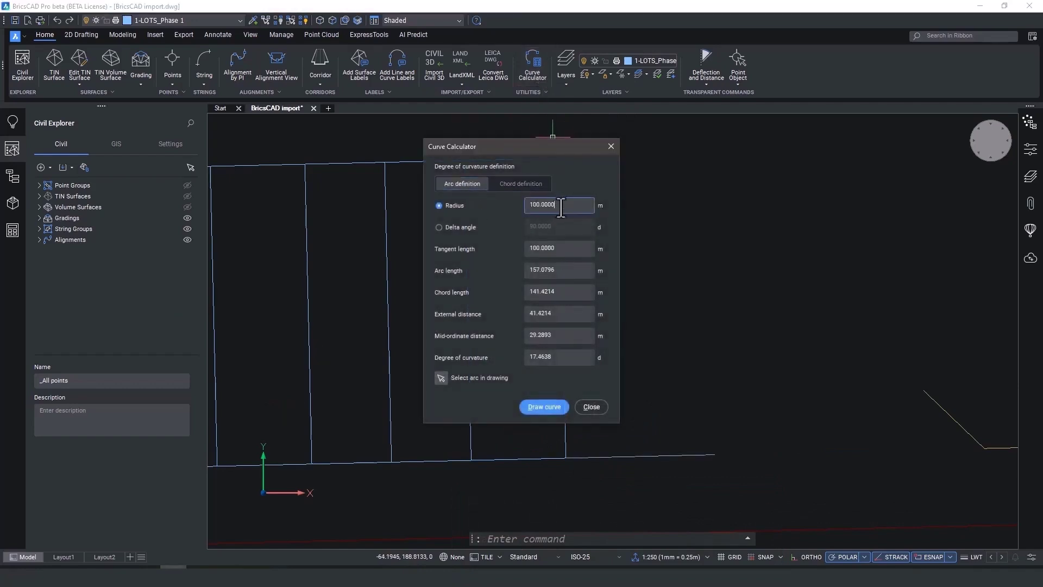
key(BackSpace)
key(BackSpace)
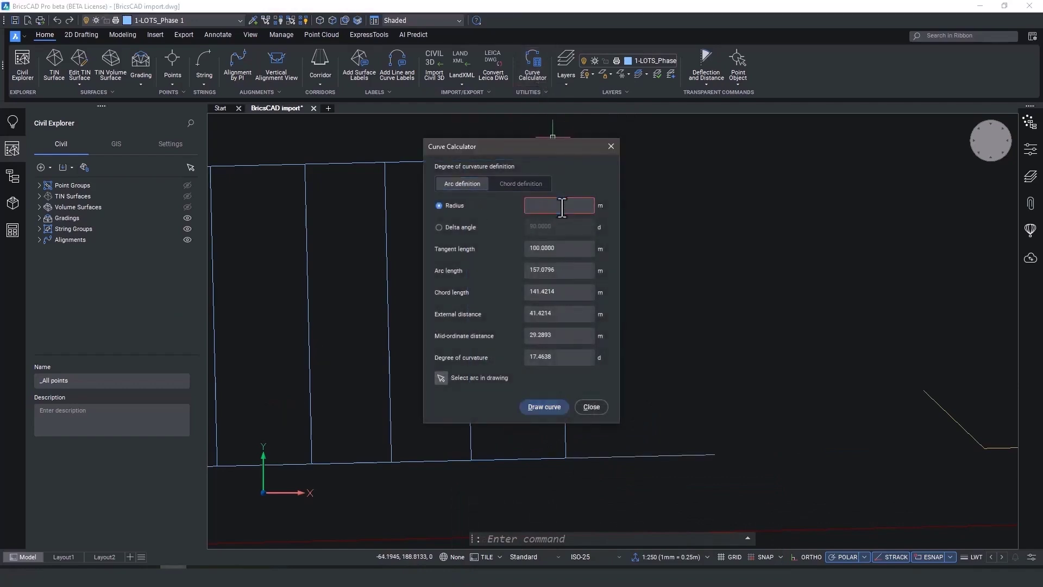
text(6.09)
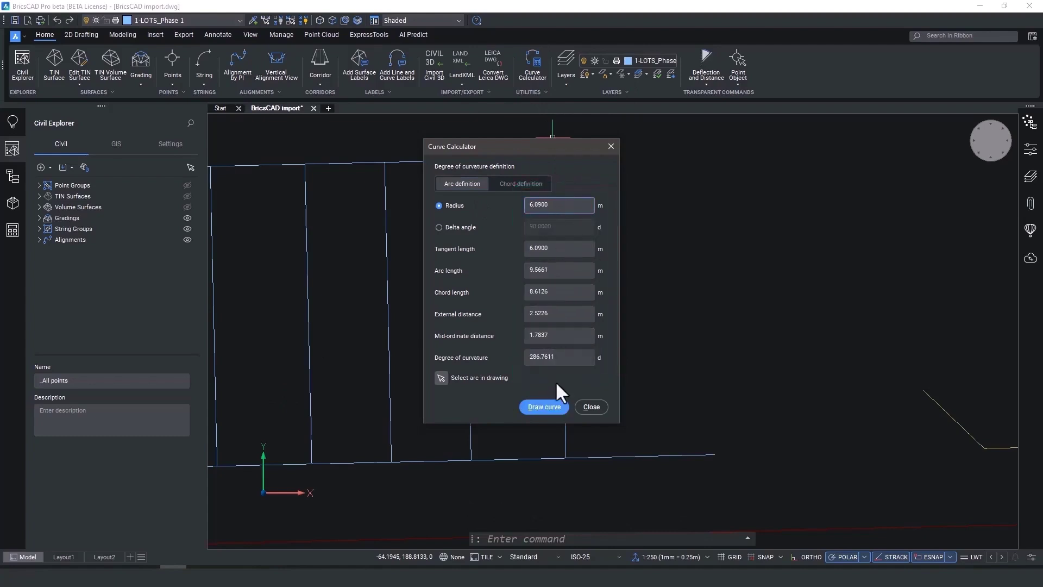
Step: Draw the calculated curve from the free end of the blue lot frontage line, continuing its direction and turning upward, and finish the calculator
click(544, 407)
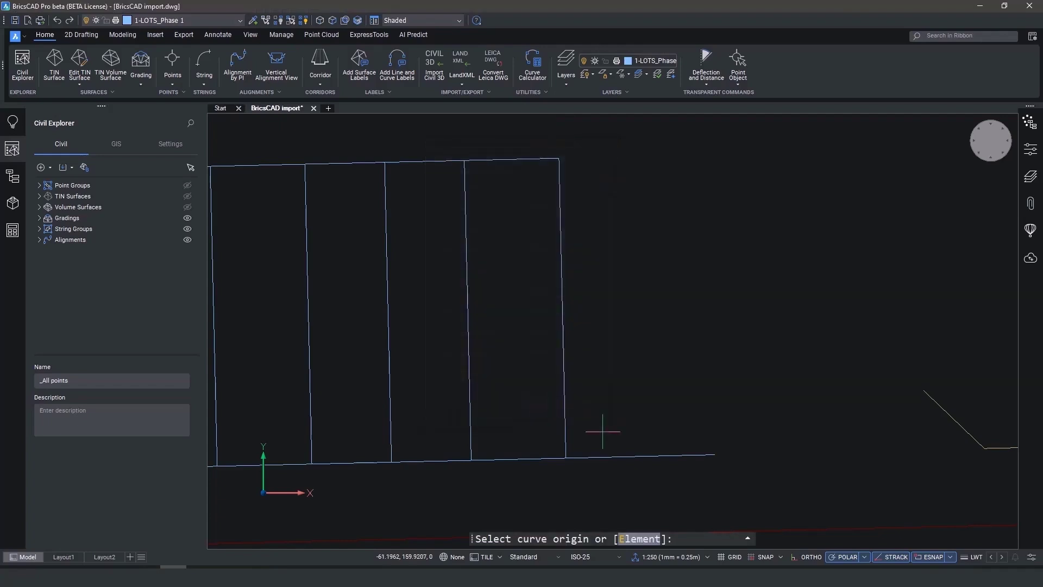
click(715, 454)
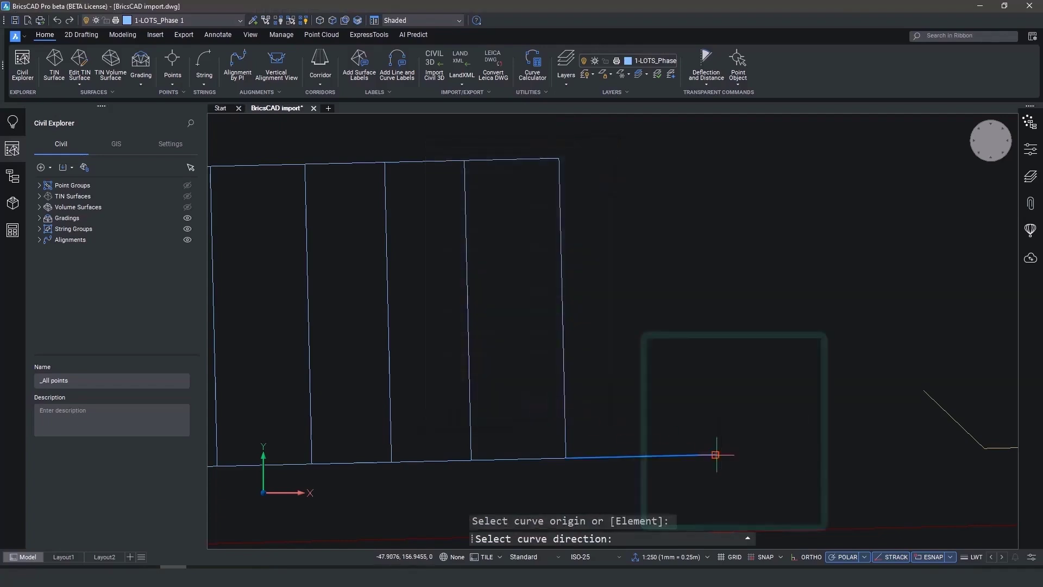
click(821, 450)
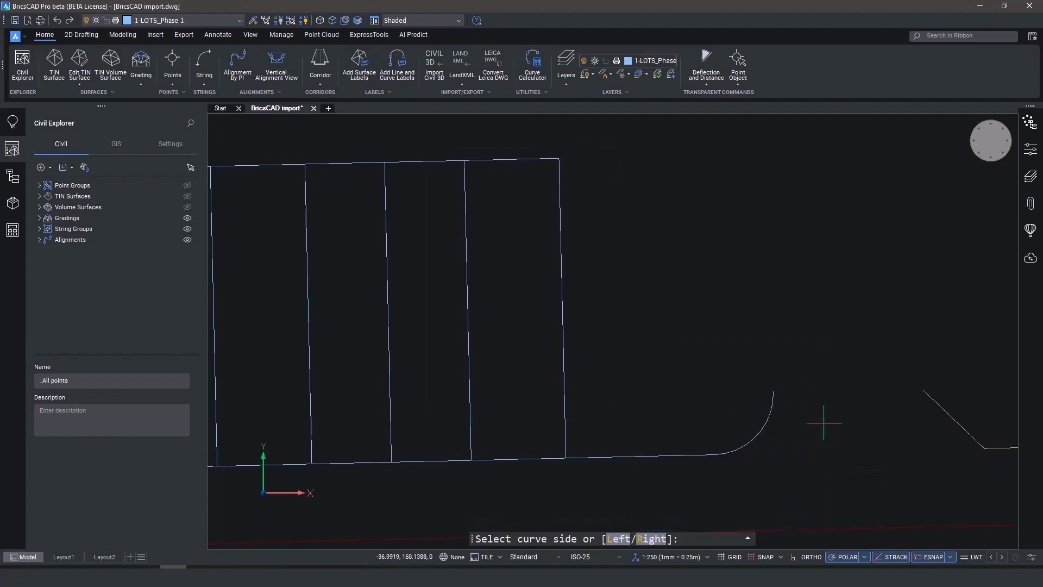
click(823, 422)
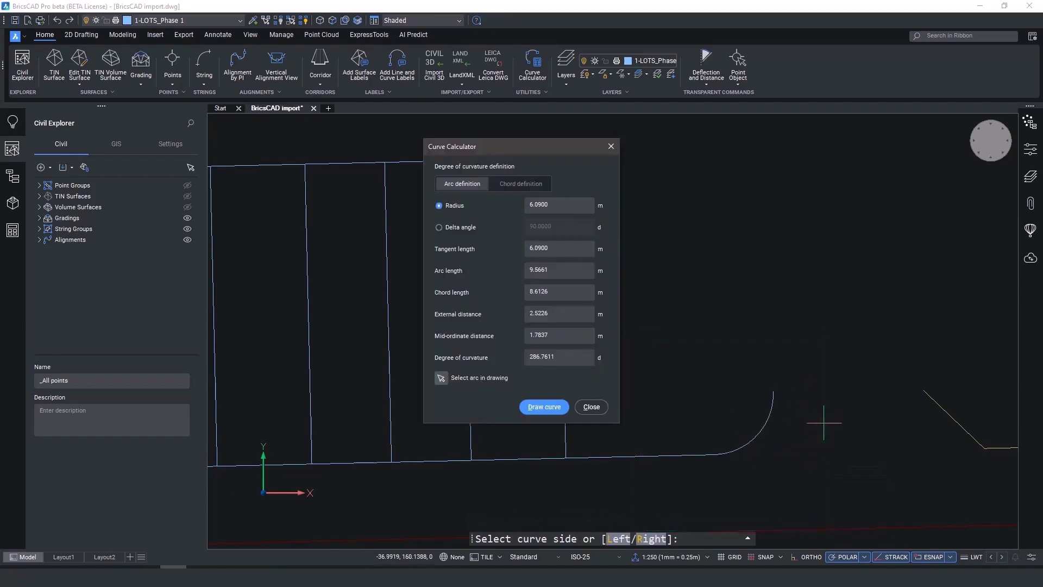
click(592, 407)
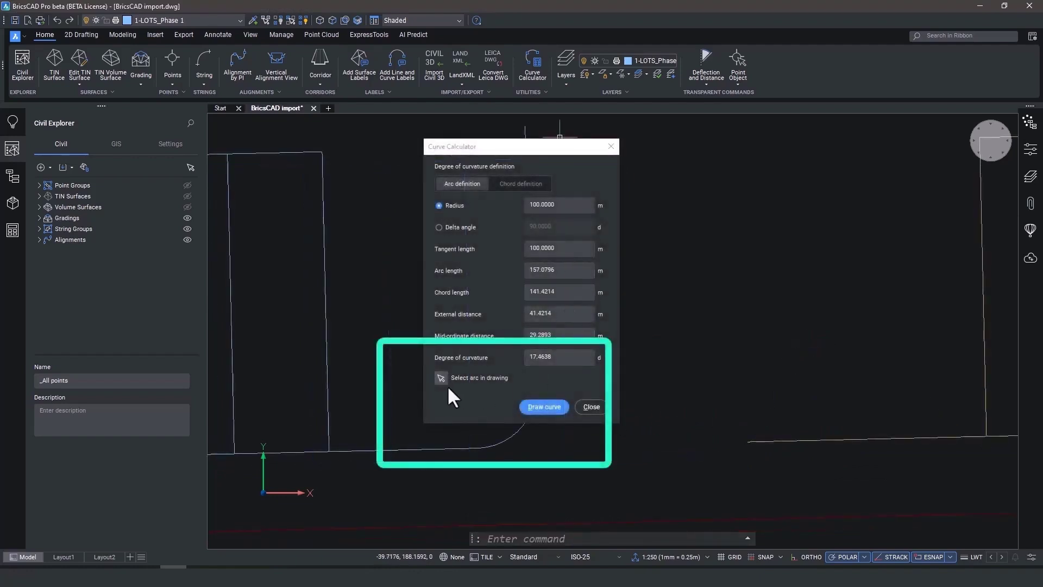
Step: Read the curve values from the drawn arc and draw a matching curve from the orange frontage line's endpoint, turning upward
click(445, 382)
click(521, 427)
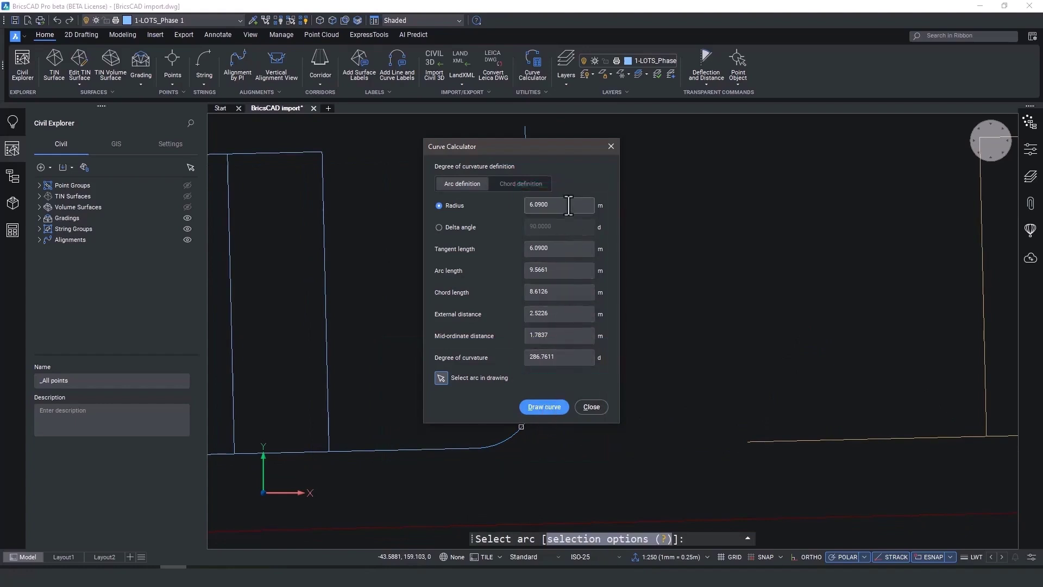
click(539, 406)
click(747, 441)
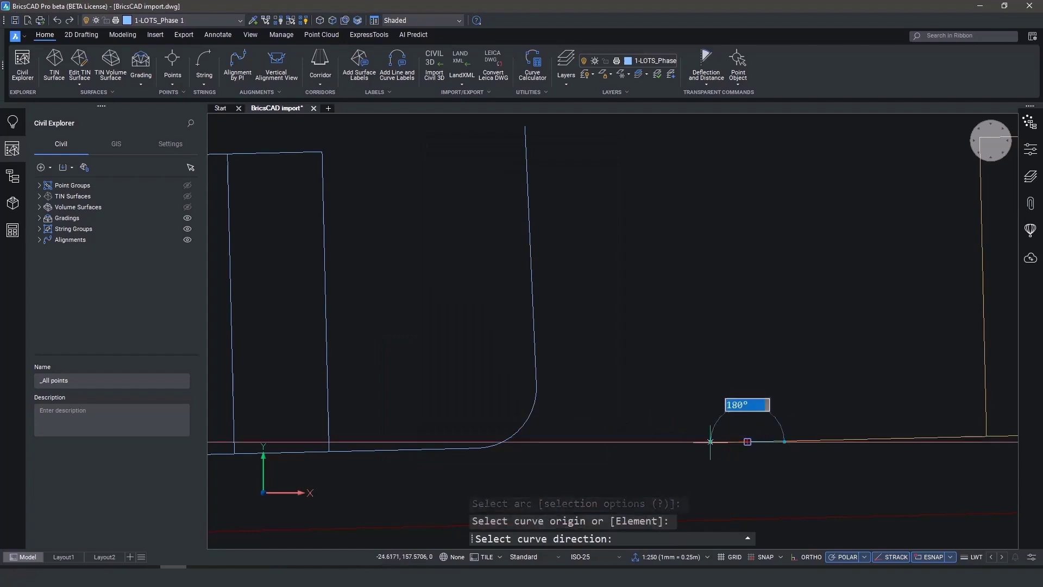
click(434, 449)
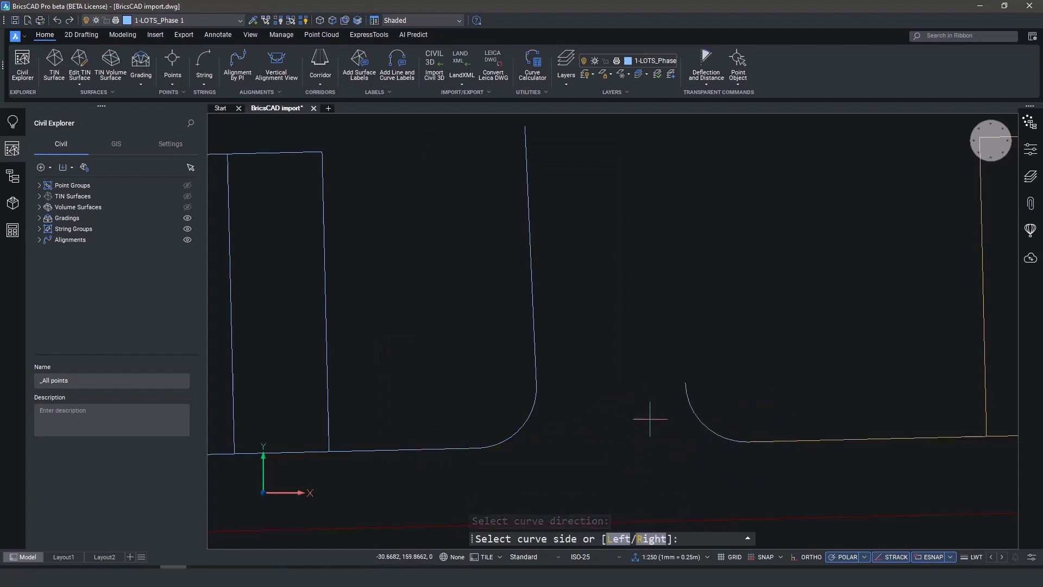
click(592, 406)
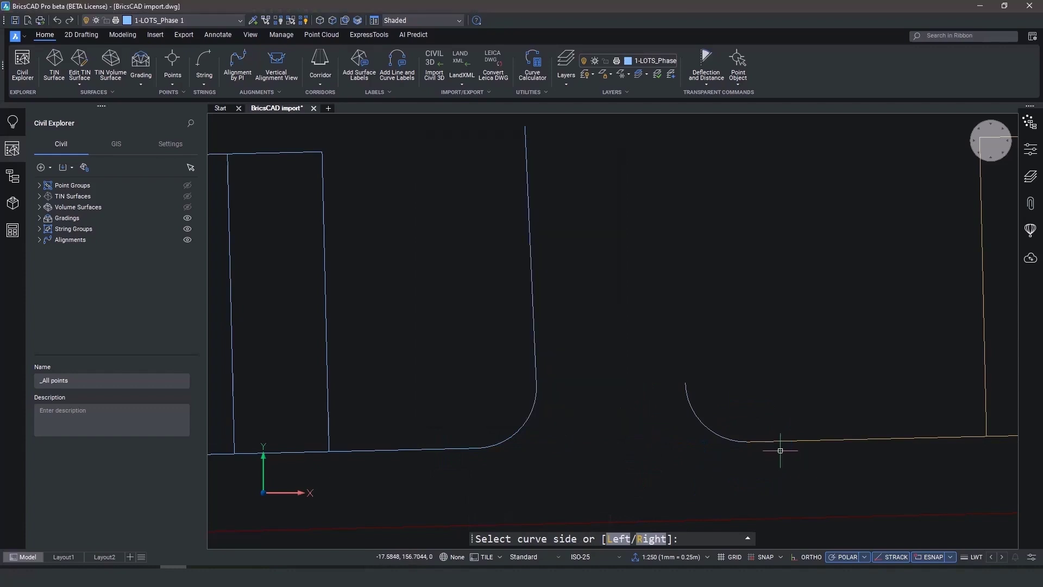
middle_drag(780, 450, 653, 443)
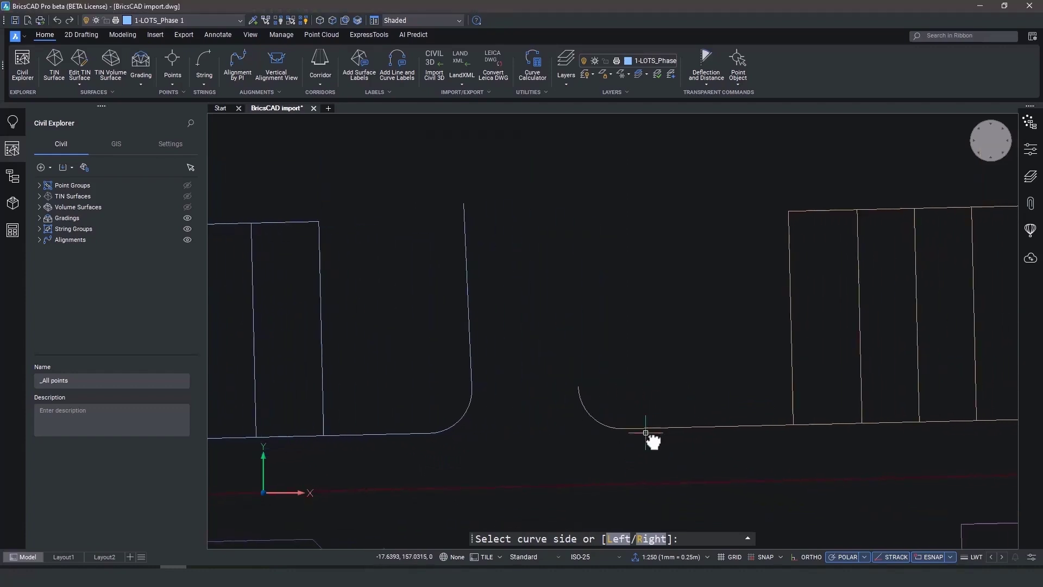
key(Escape)
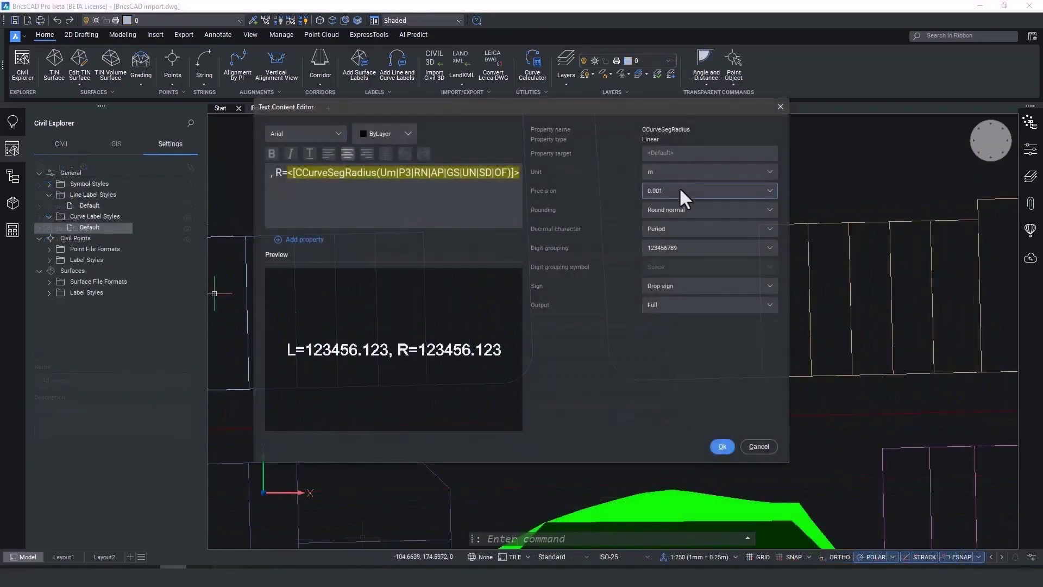
Step: Set the radius property's precision to 0.1 in the default curve label style's text content
click(678, 187)
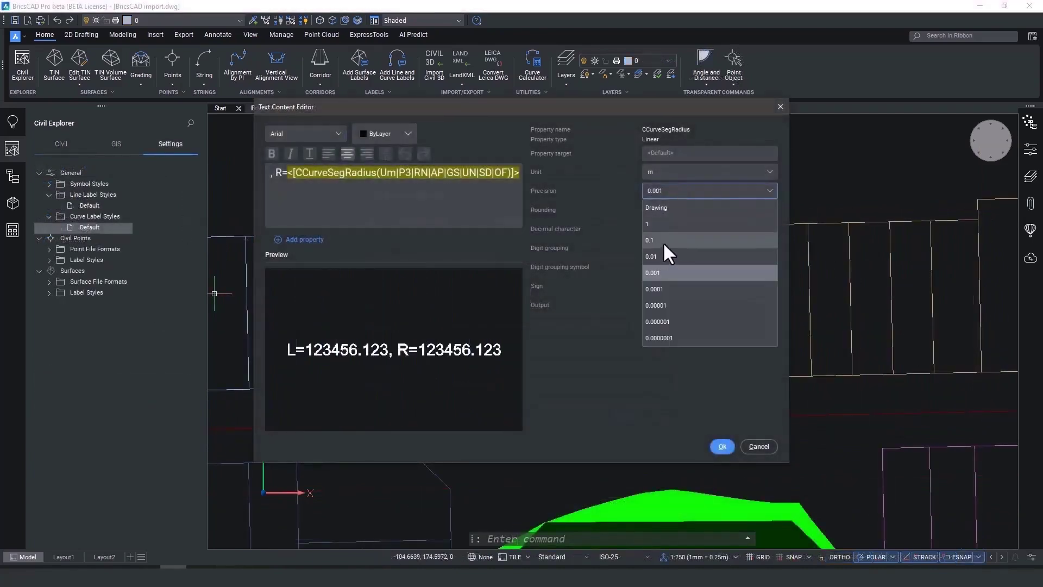
click(662, 243)
click(663, 243)
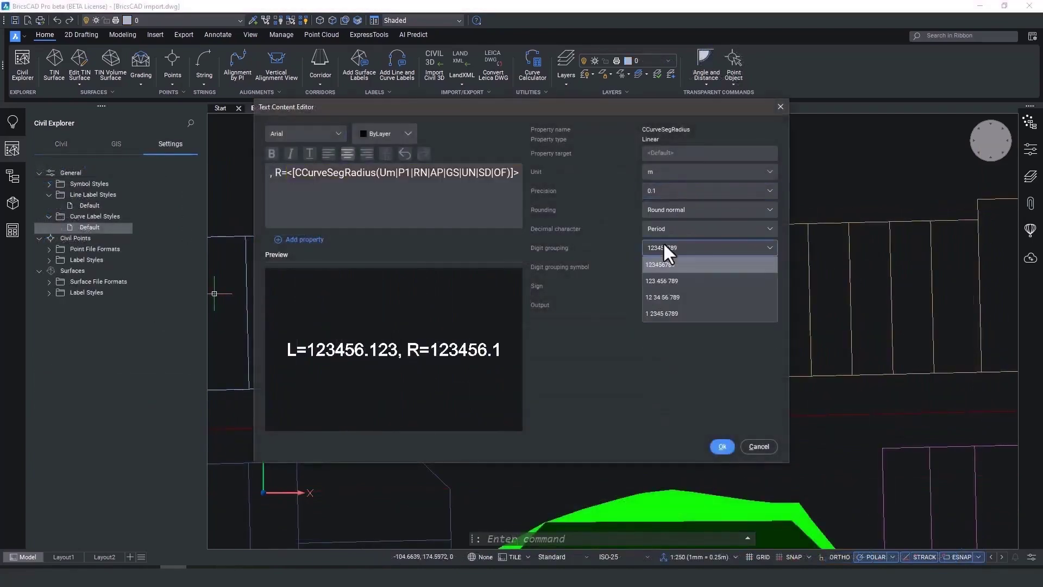
click(721, 446)
click(623, 416)
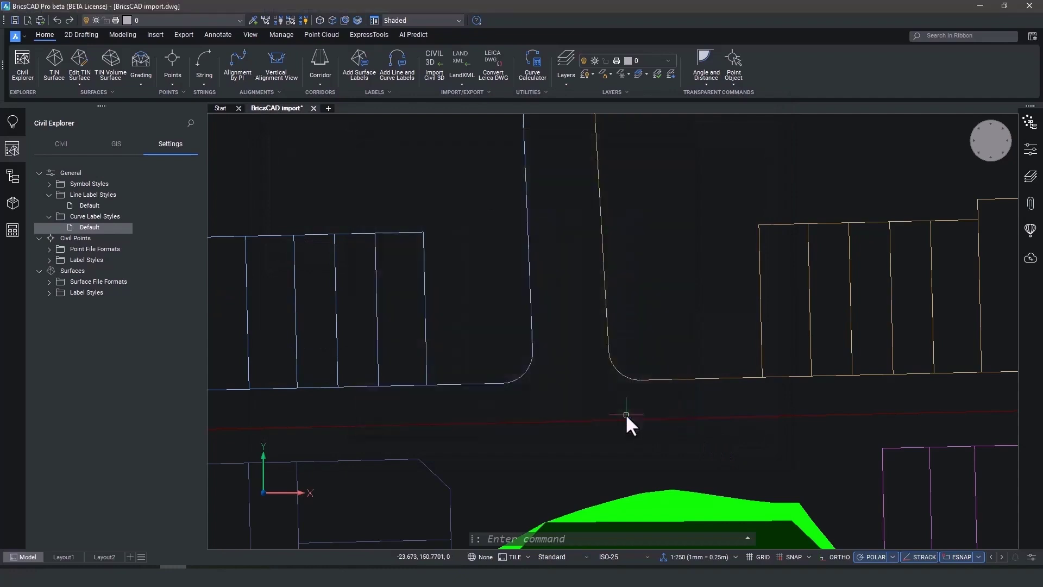
Step: Add line and curve labels with the Default styles to all lot lines and corner curves on both sides of the side road
click(413, 64)
key(Return)
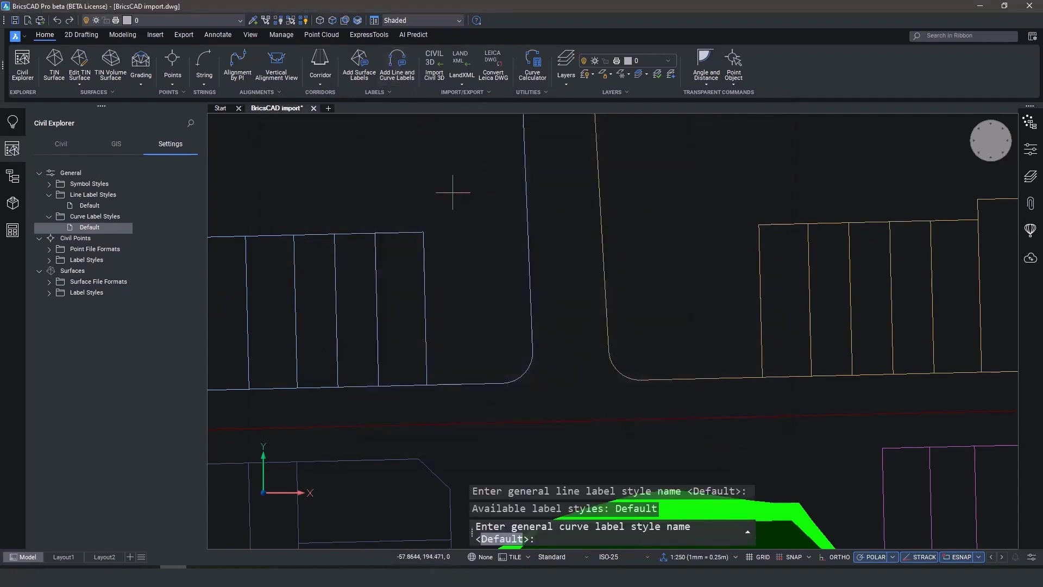
key(Return)
click(965, 394)
click(238, 172)
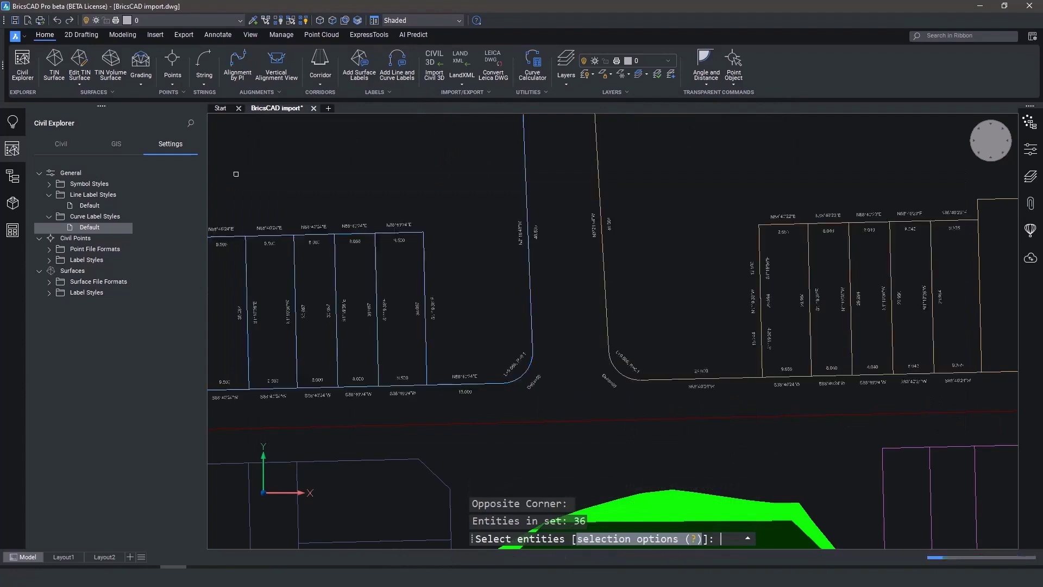
Step: Move the blue corner's curve label onto the adjoining road-side line and from there onto the 15.000 frontage line
scroll(602, 331, up, 3)
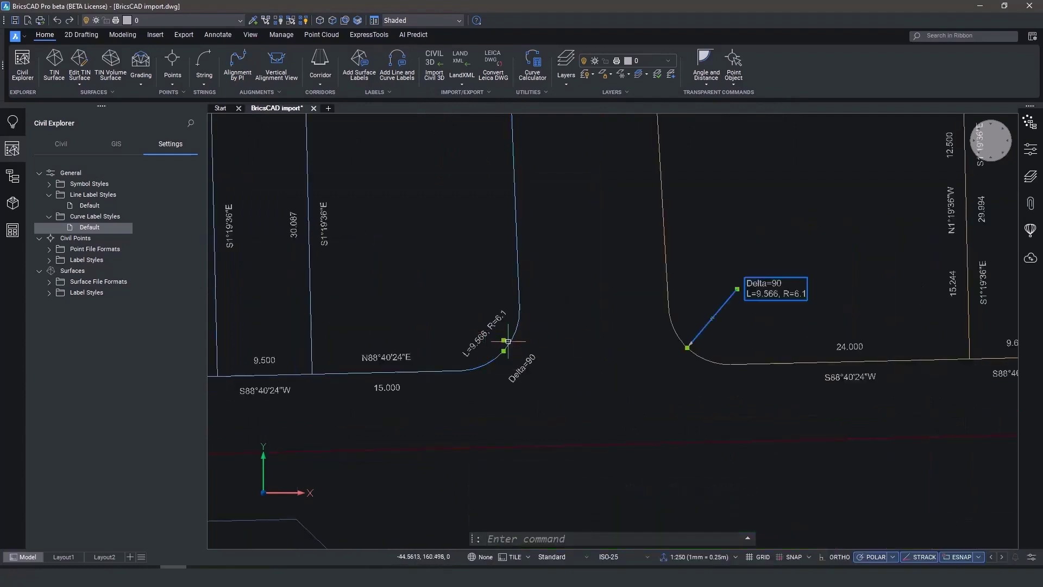
click(503, 351)
scroll(516, 353, up, 2)
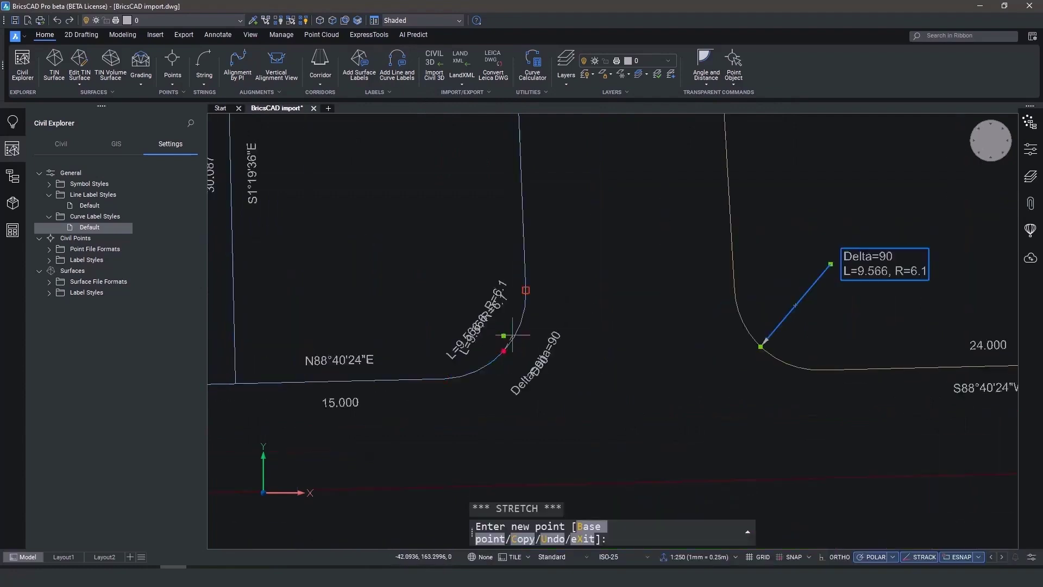
click(522, 204)
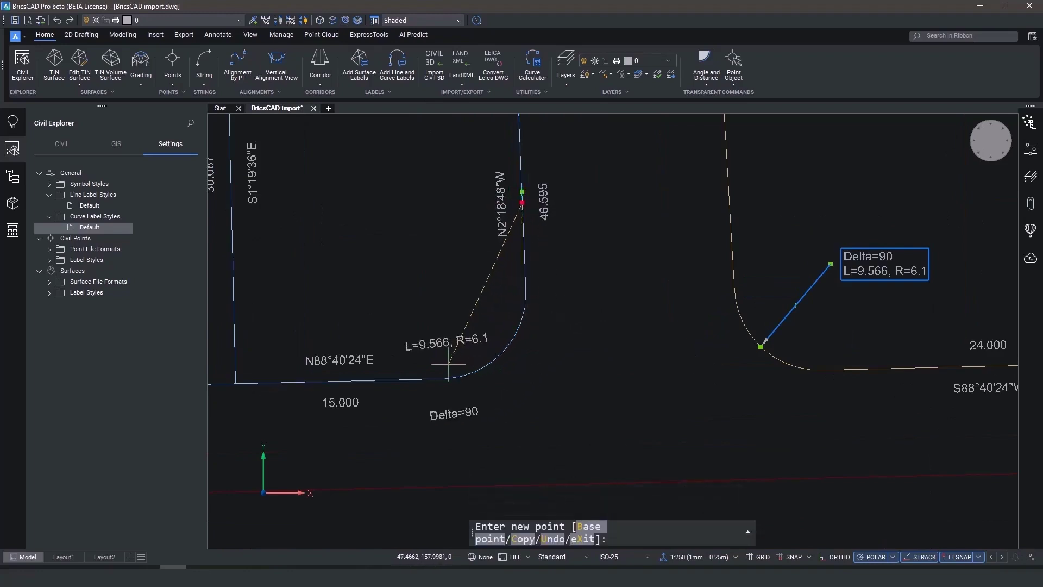
click(419, 369)
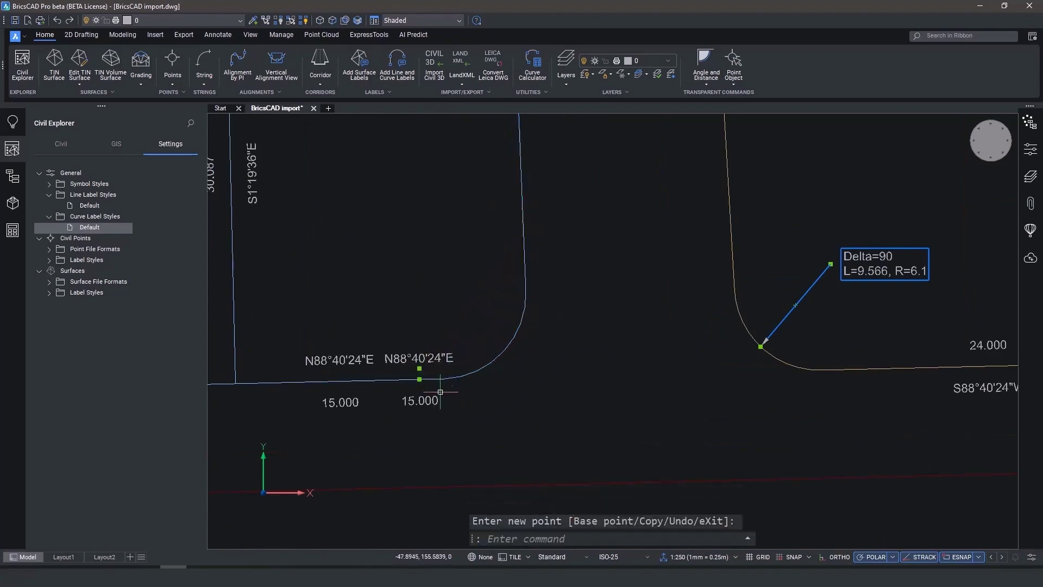
Step: Pull the moved label away from the frontage line as a leader label and shift its arrow toward the blue corner arc
click(419, 368)
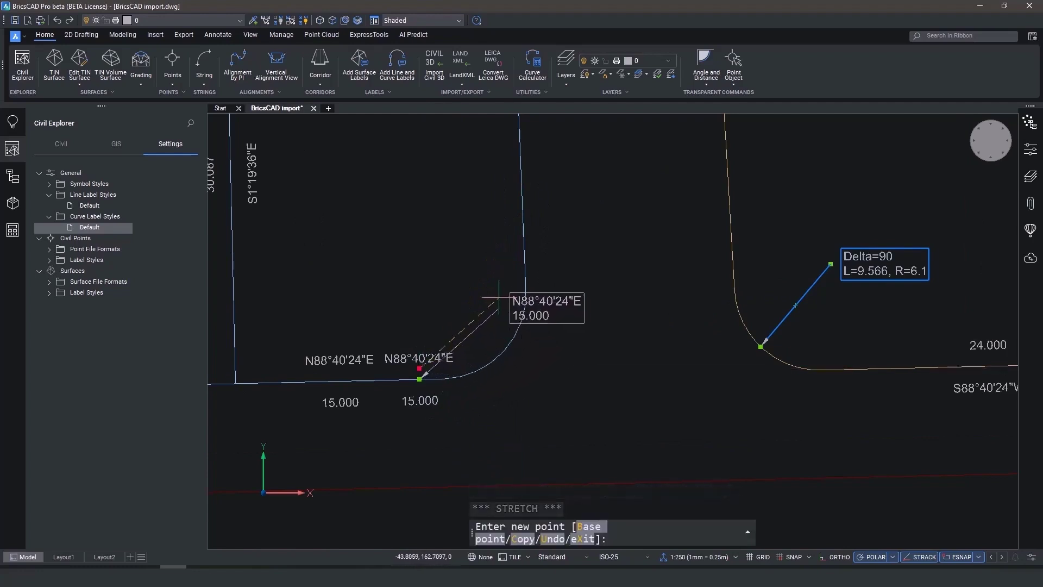
click(400, 264)
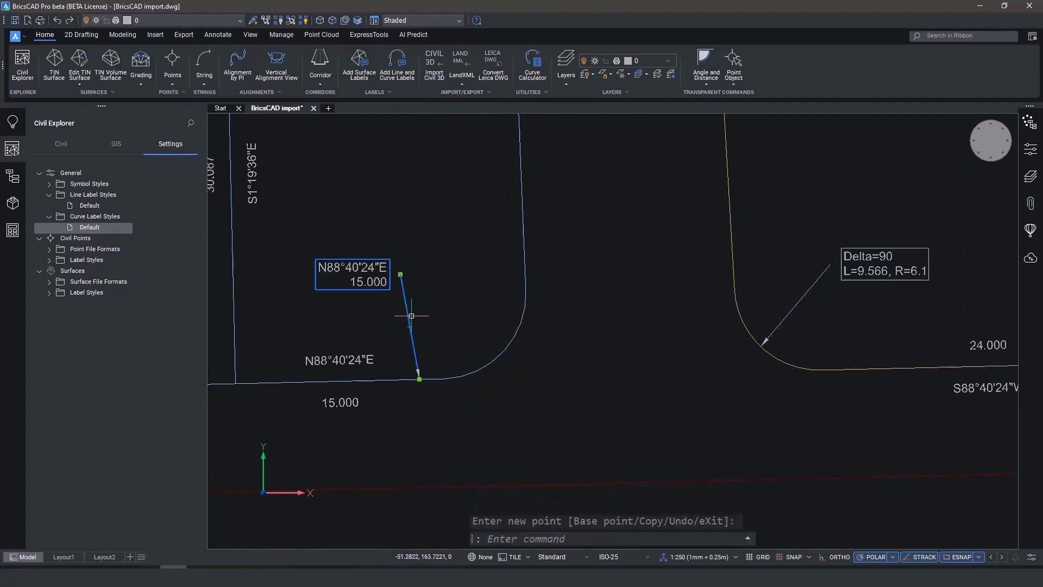
click(419, 379)
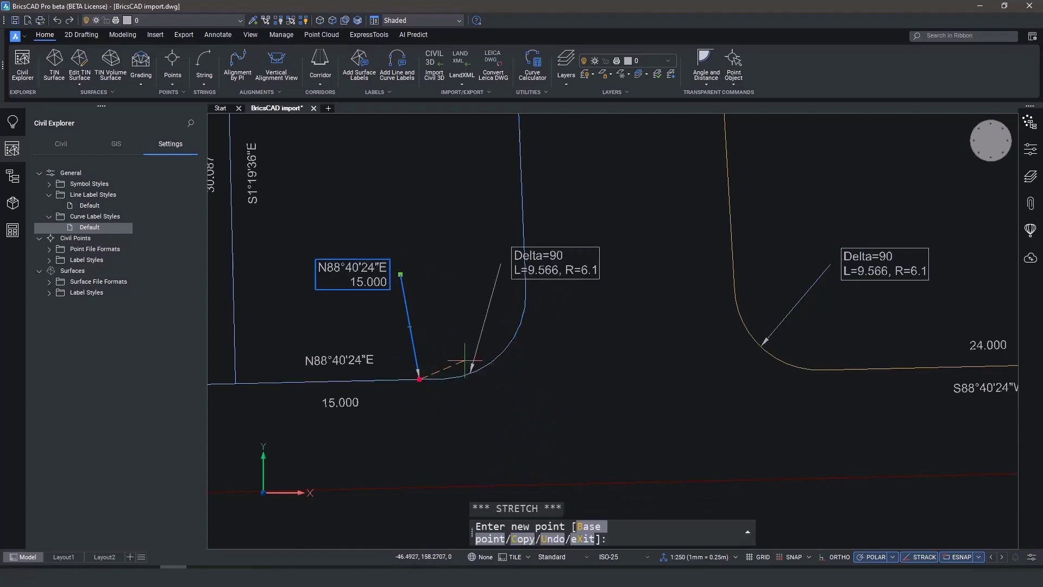
click(477, 334)
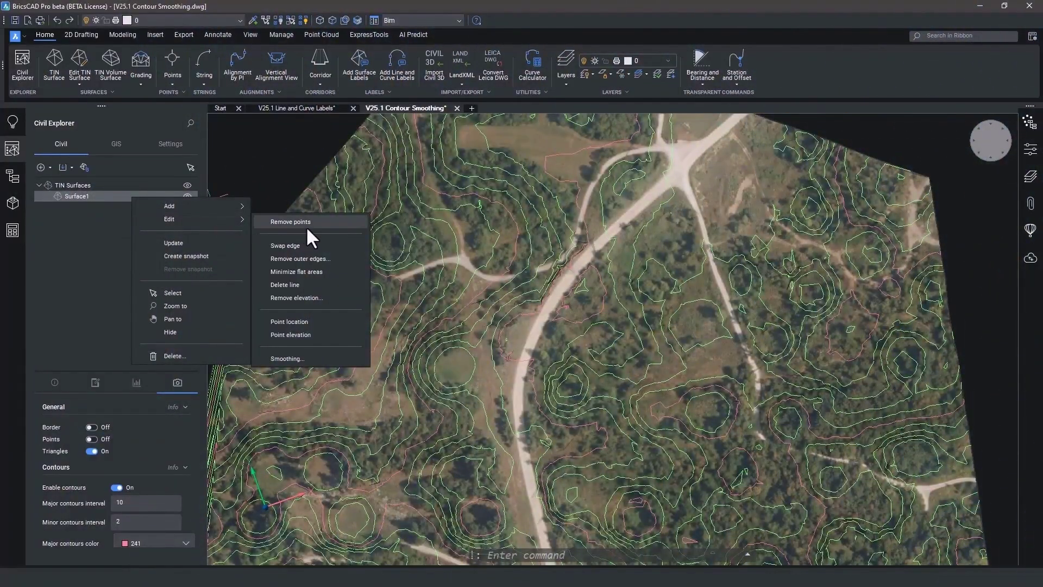
Step: Start smoothing the TIN surface Surface1 and set the smoothing area to Selected area
click(300, 353)
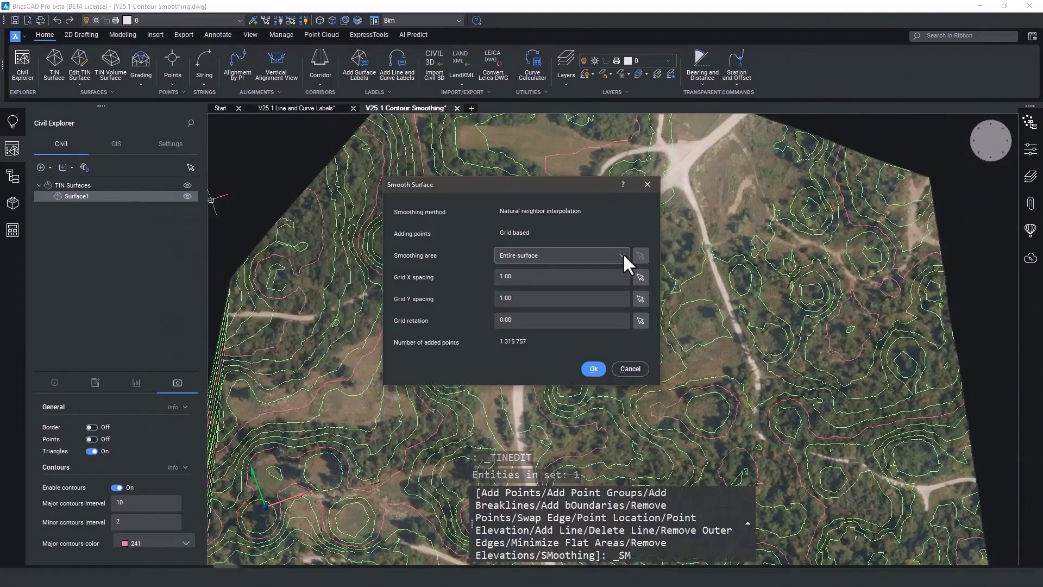
click(623, 256)
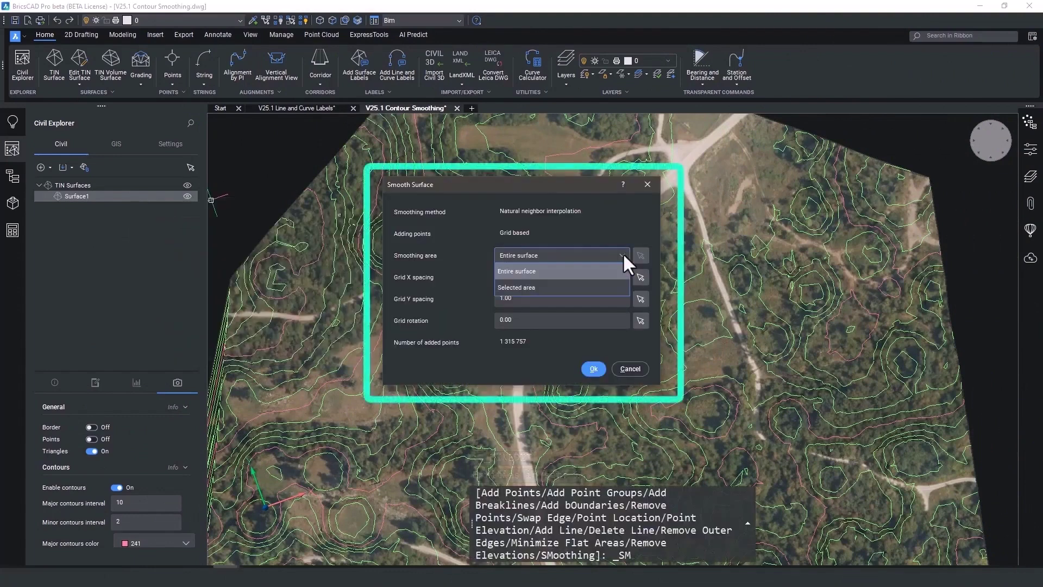
click(623, 288)
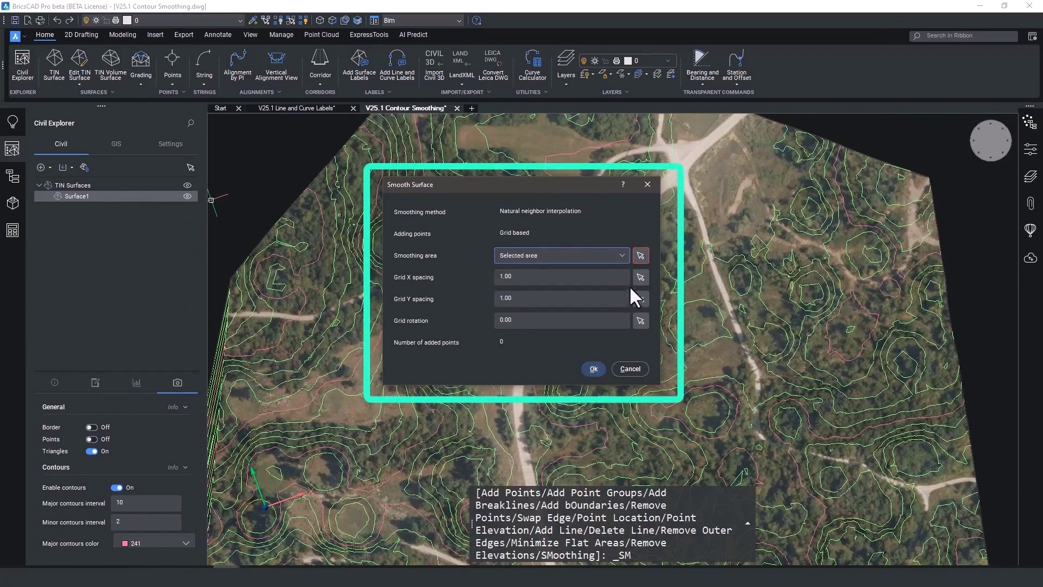
Step: Define a four-point polygon over the terrain east of the curved main road as the smoothing area and apply the smoothing
click(641, 255)
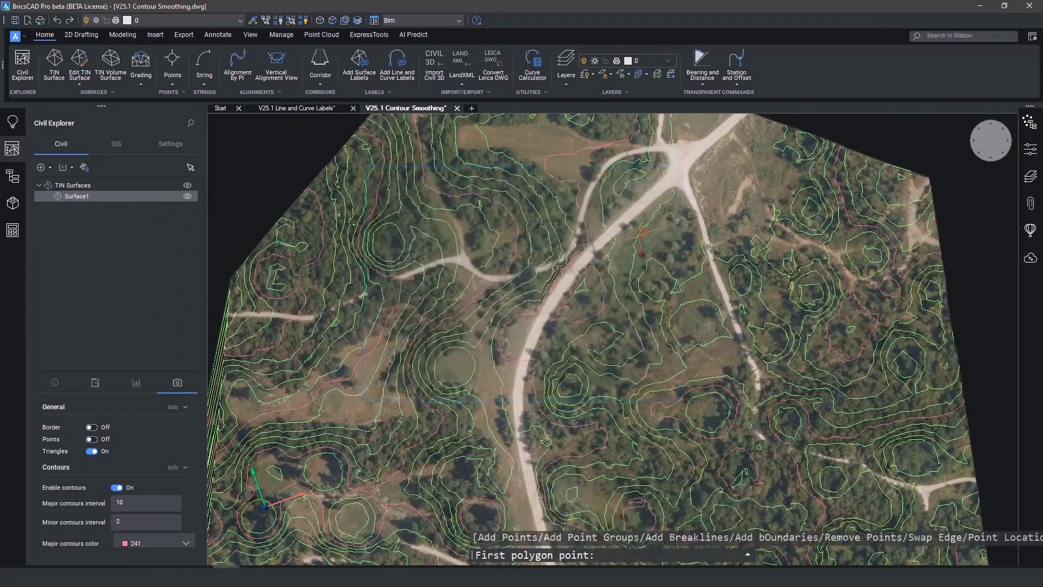
click(589, 223)
click(923, 224)
click(956, 472)
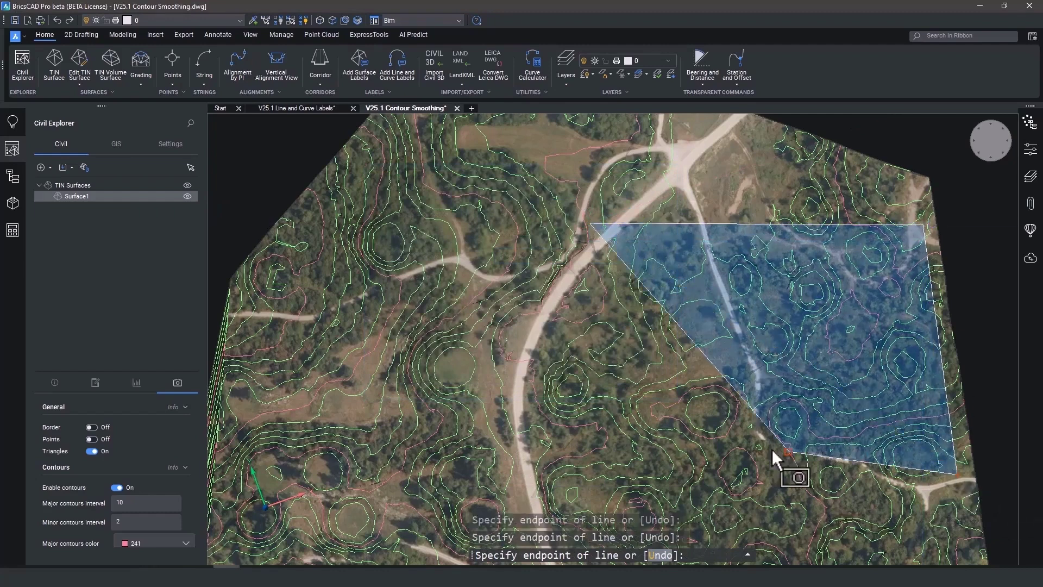
click(621, 440)
key(Return)
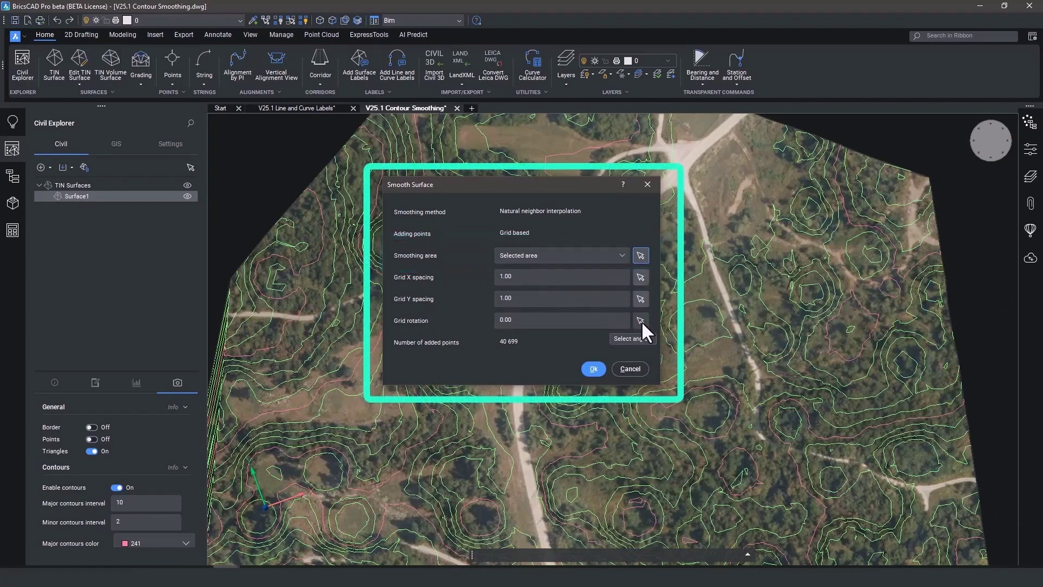
click(593, 368)
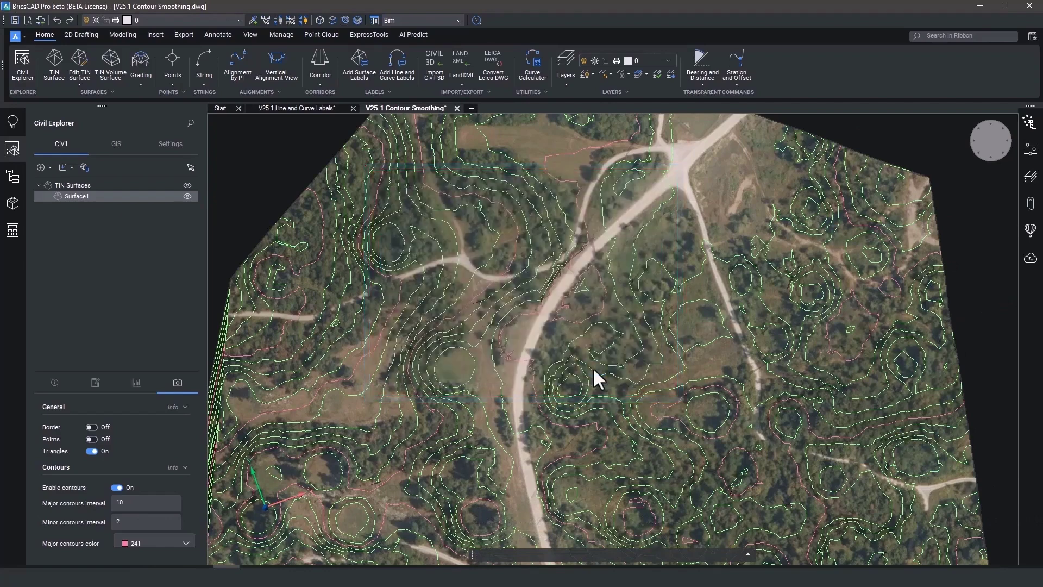
Step: Restore the saved view View 1, disable the Smooth surface definition of Surface1 and undo that change
right_click(993, 143)
mouse_move(960, 162)
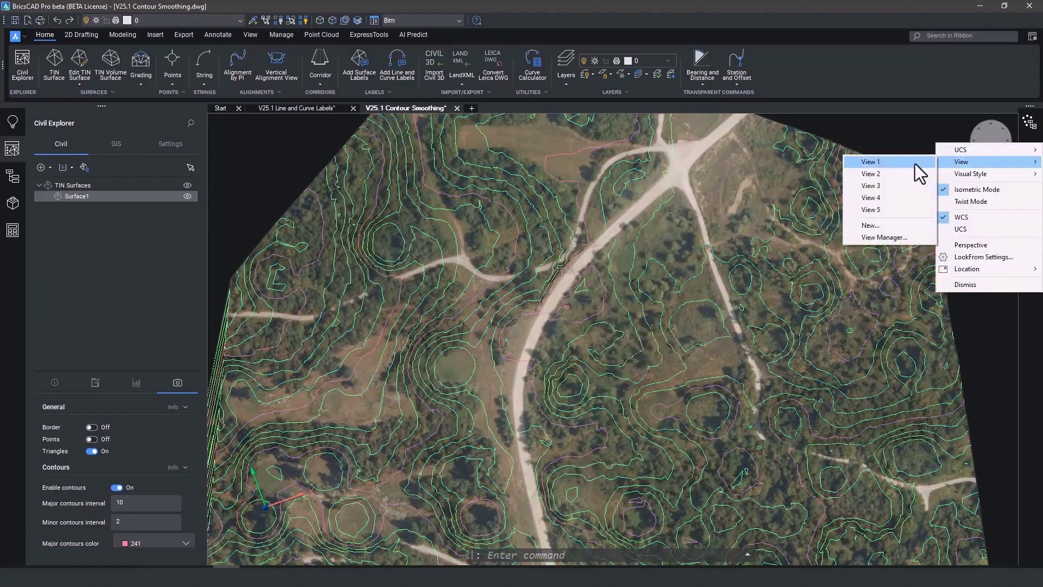
click(914, 162)
click(95, 382)
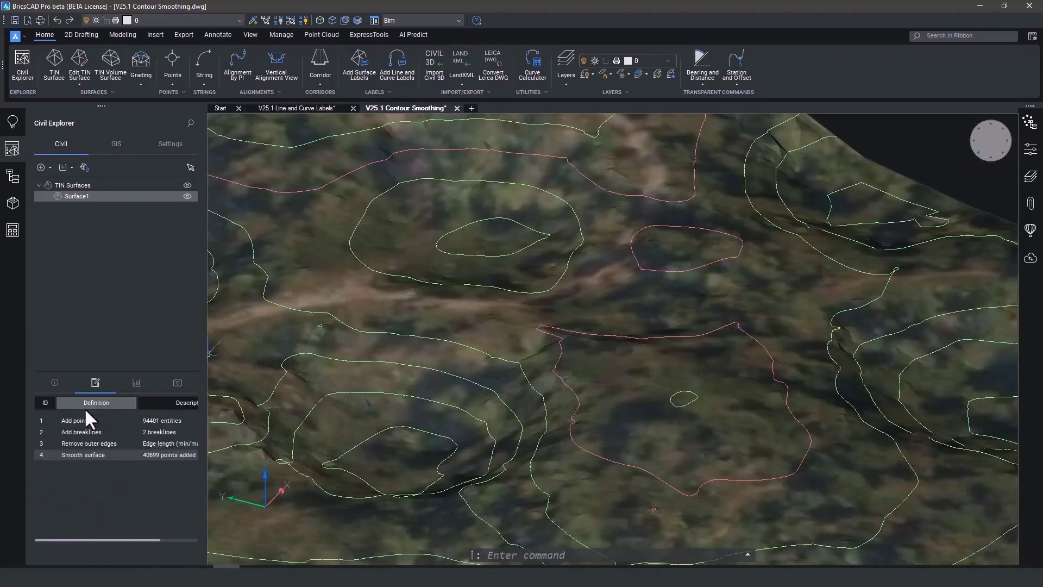
right_click(150, 453)
click(168, 468)
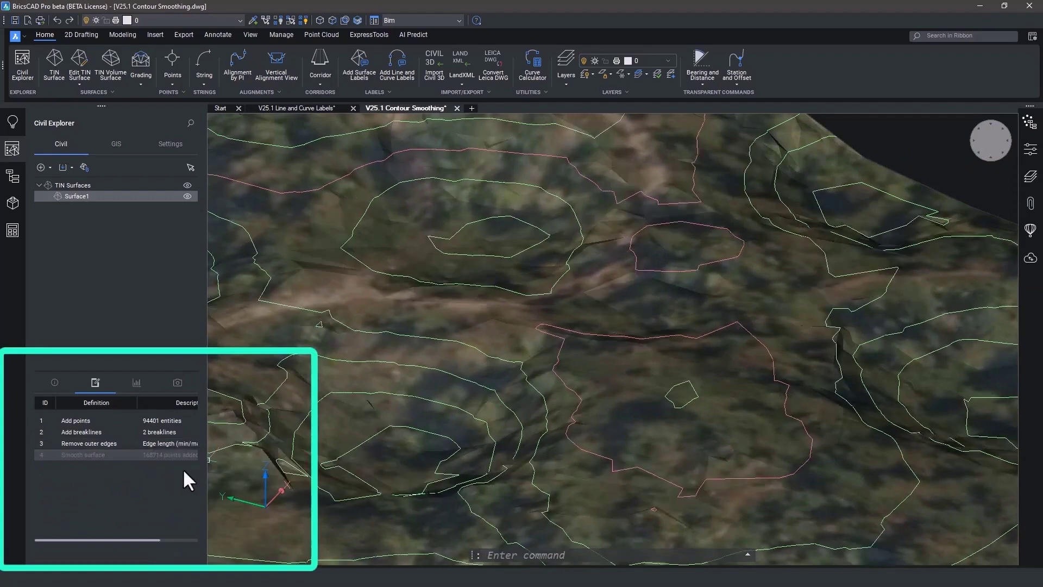
key(ctrl+z)
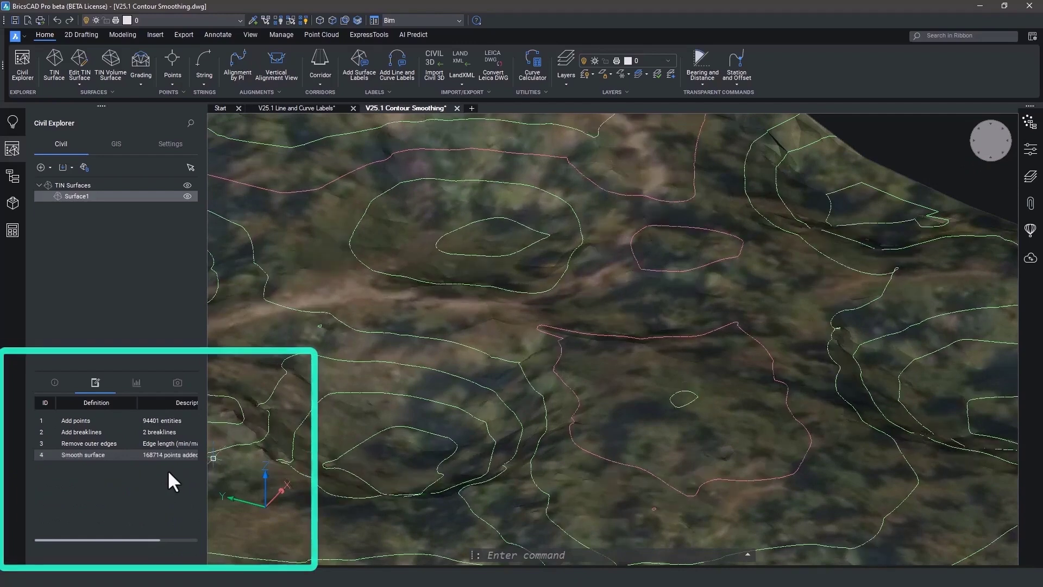
Step: Edit the Smooth surface definition of Surface1, setting both Grid X spacing and Grid Y spacing to 0.5
right_click(154, 450)
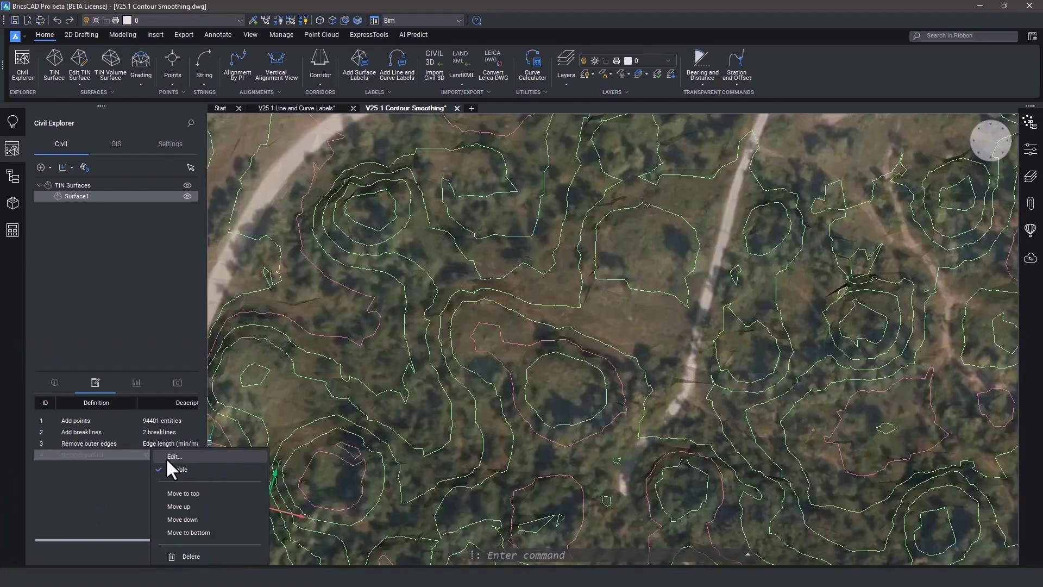
click(167, 457)
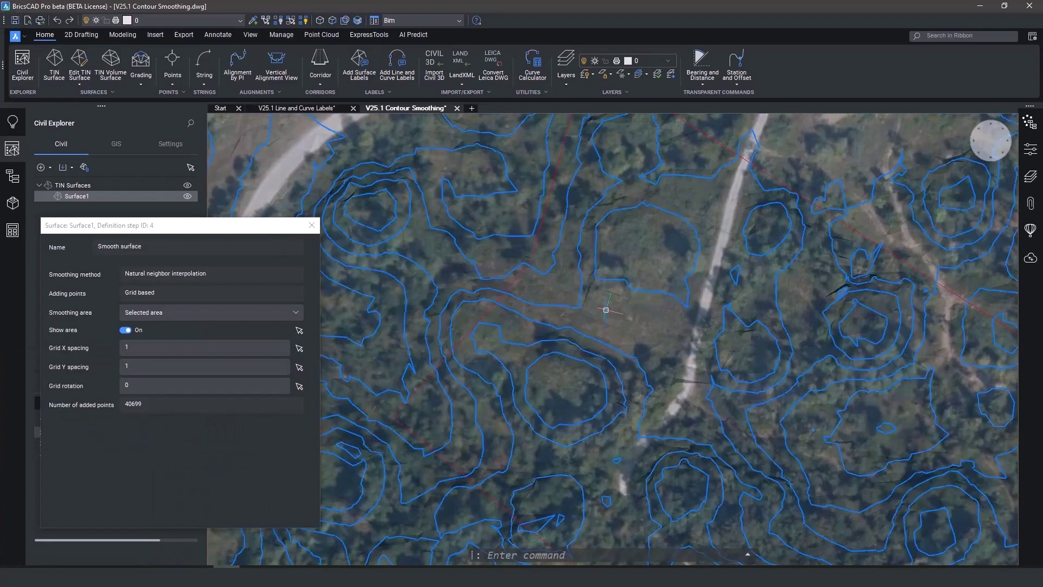
scroll(605, 302, down, 2)
middle_drag(652, 364, 602, 285)
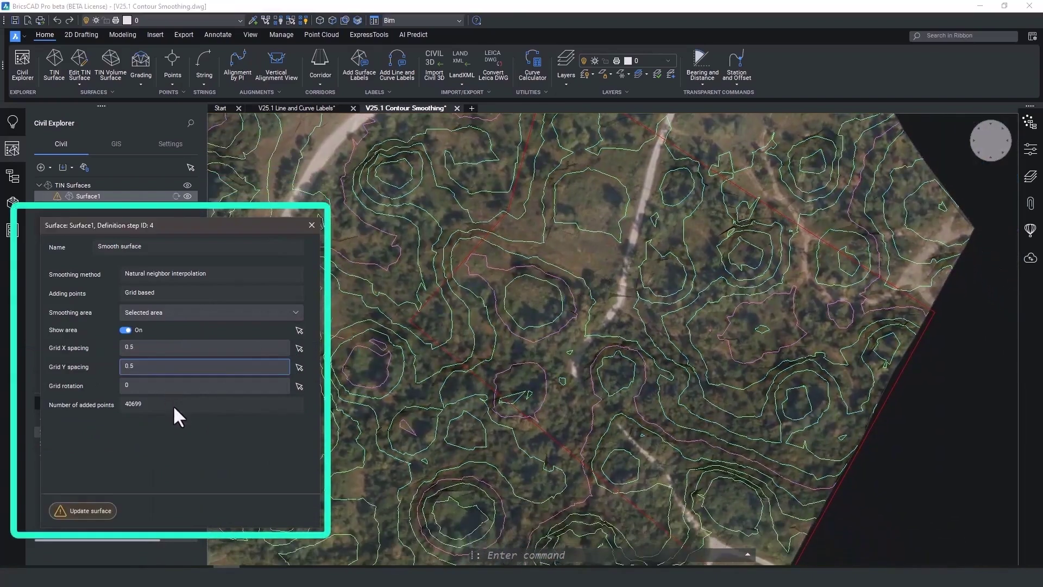
click(184, 386)
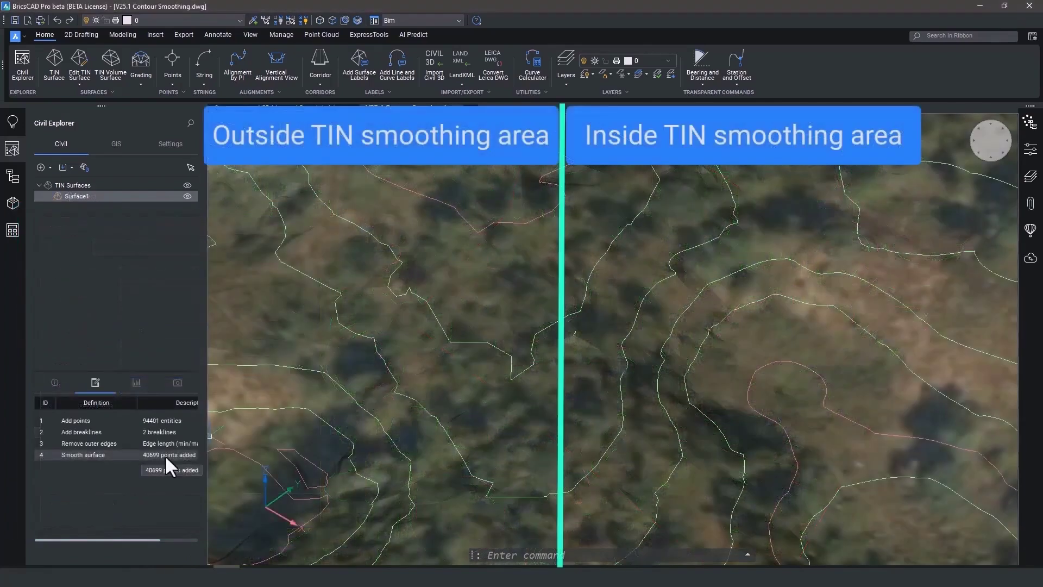
Step: Toggle the Smooth surface definition of Surface1 off and on to compare contours outside and inside the smoothing area
right_click(166, 455)
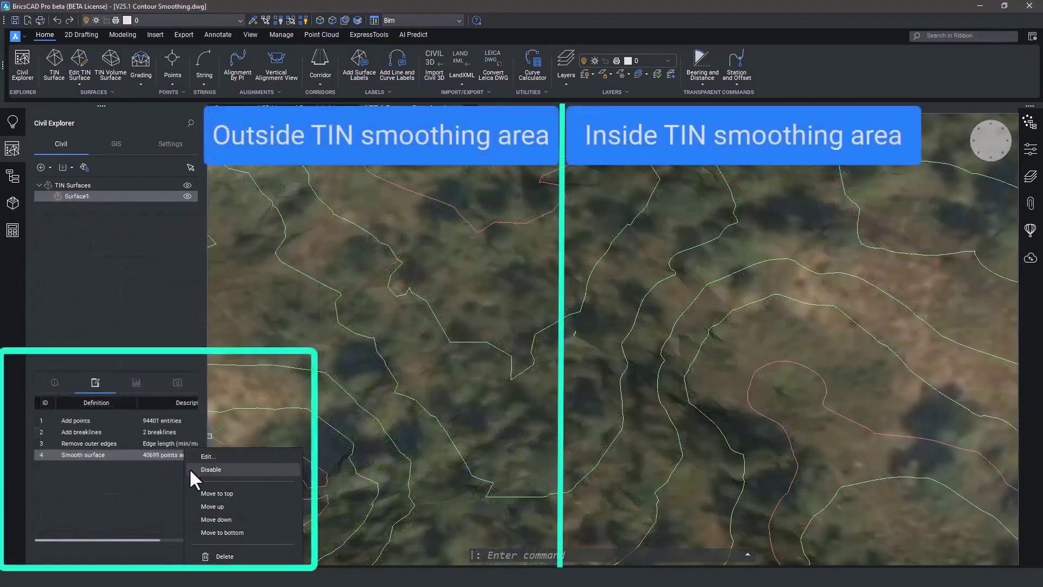
click(189, 469)
click(189, 469)
click(189, 469)
click(188, 468)
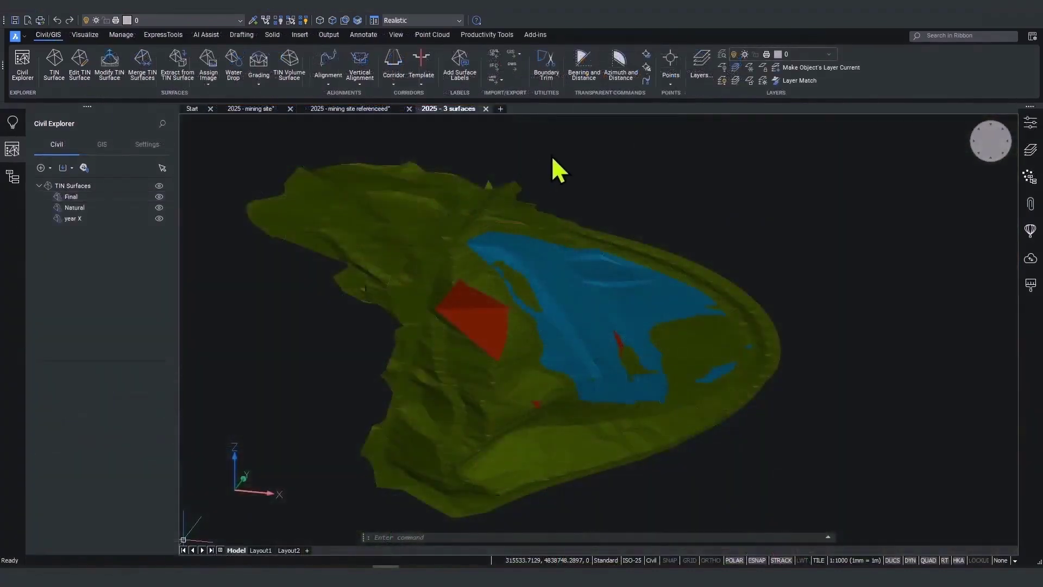
Step: Hide the TIN surfaces Final, Natural and year X in the 2025 - 3 surfaces drawing and show all three again
click(160, 198)
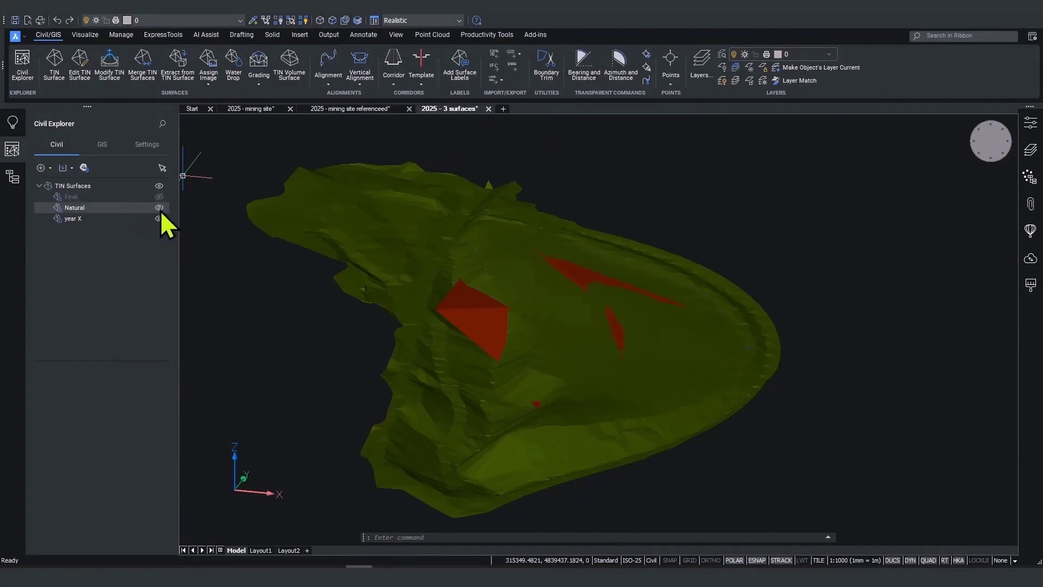
click(159, 208)
click(159, 219)
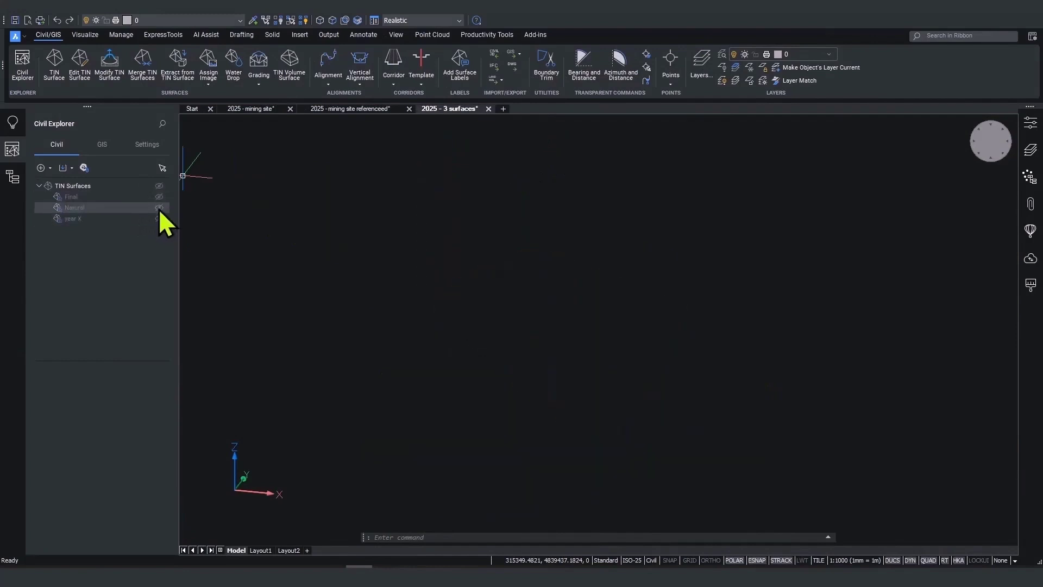
click(159, 208)
click(159, 197)
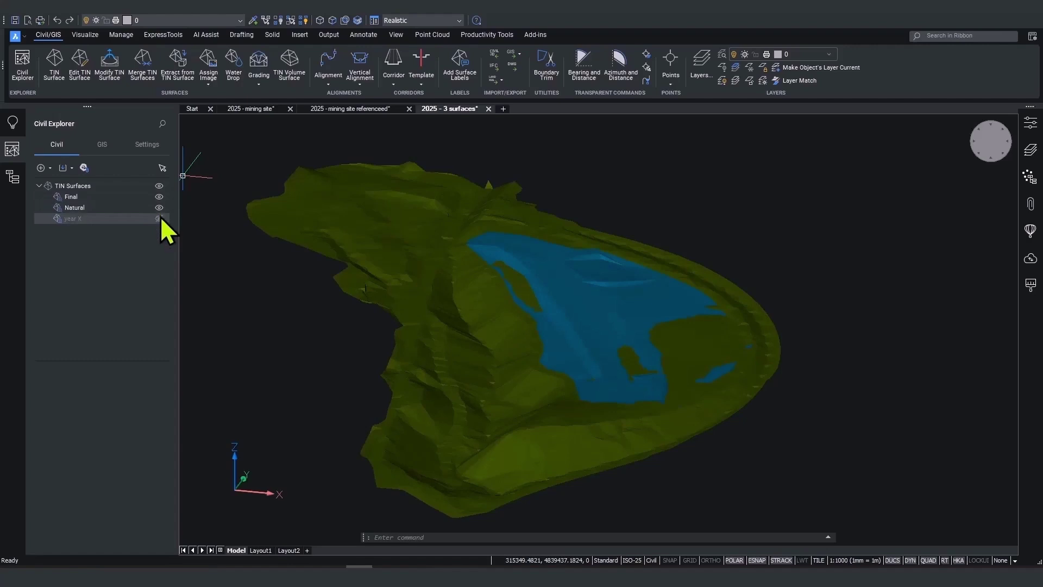
click(160, 218)
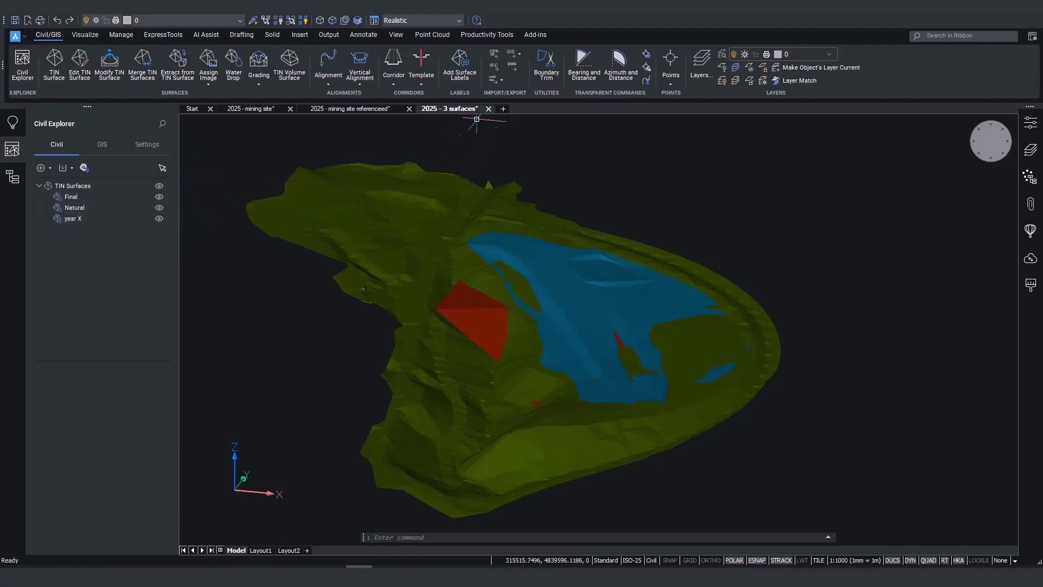
Step: Create a new drawing and choose 2025 - 3 surfaces.dwg as the source for attaching civil objects
click(503, 108)
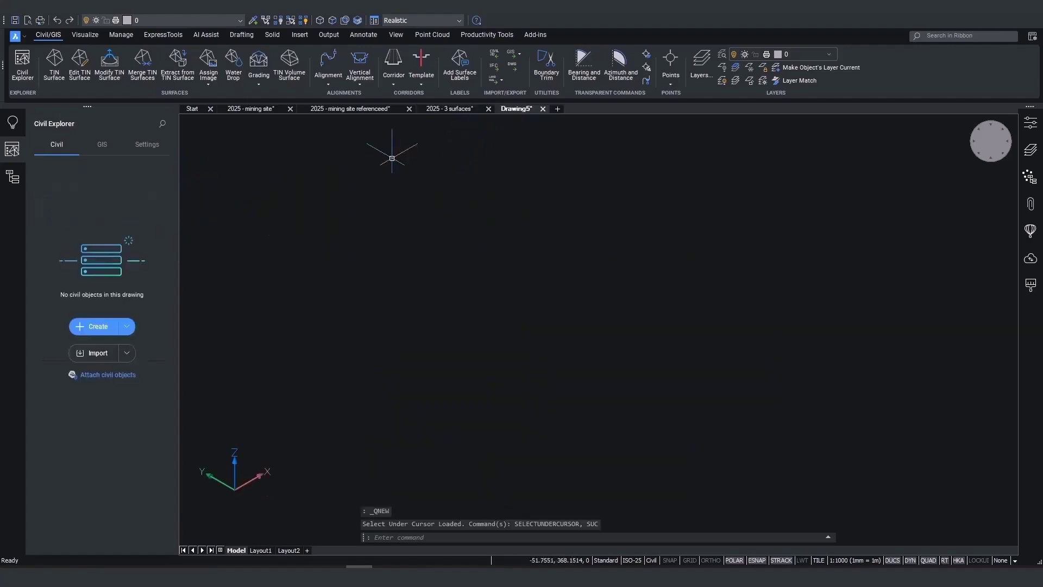
click(102, 377)
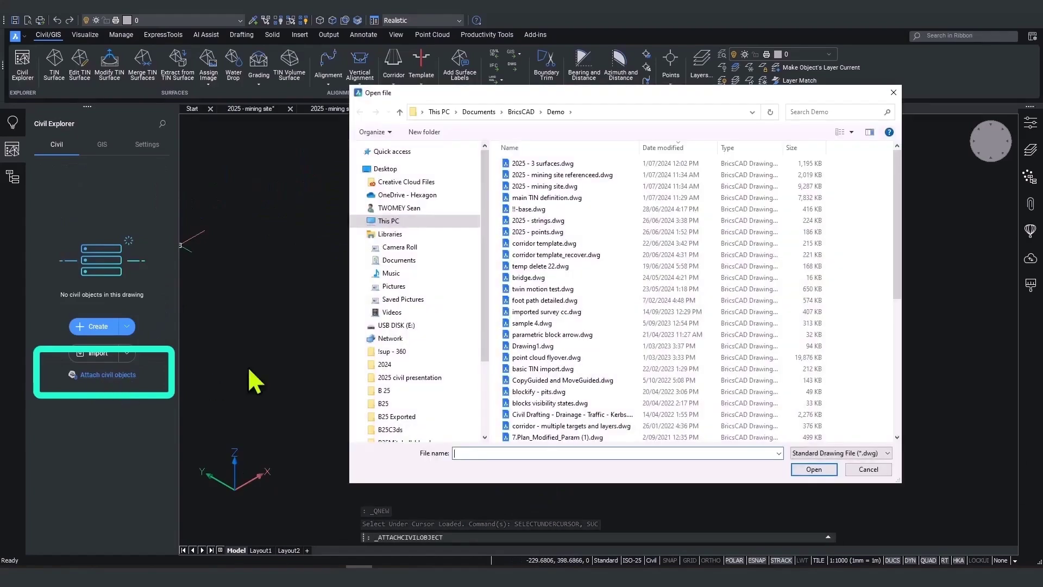
double_click(561, 164)
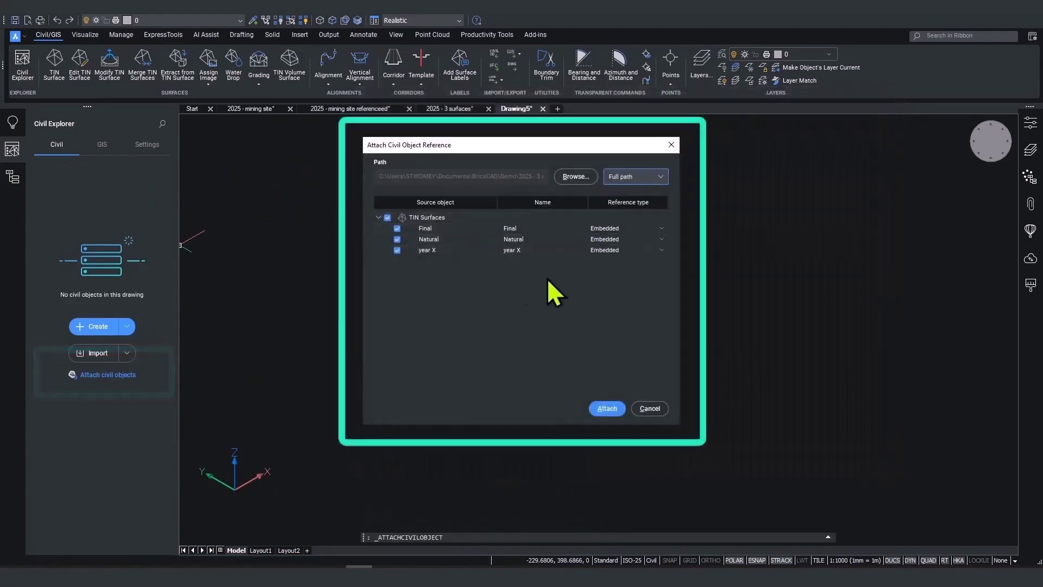
Step: Exclude the Final and year X surfaces and attach only the Natural surface with the reference type Linked
click(397, 229)
click(397, 250)
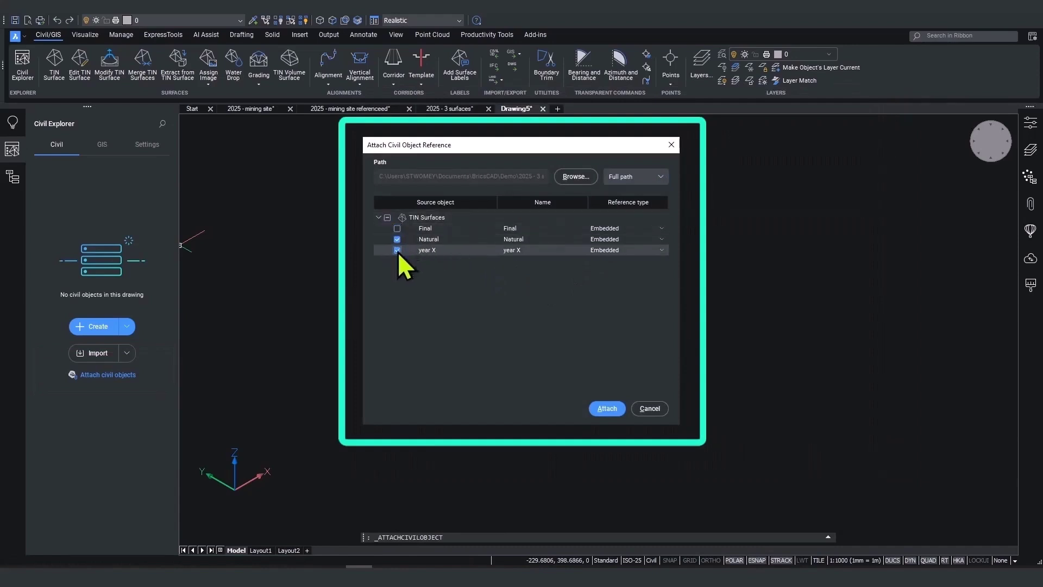
click(622, 241)
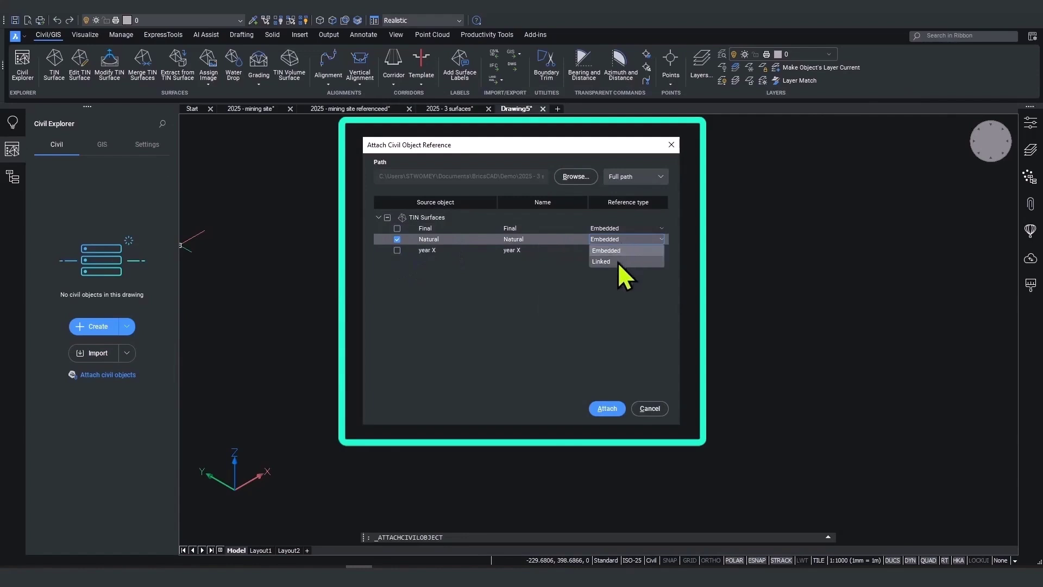
click(617, 262)
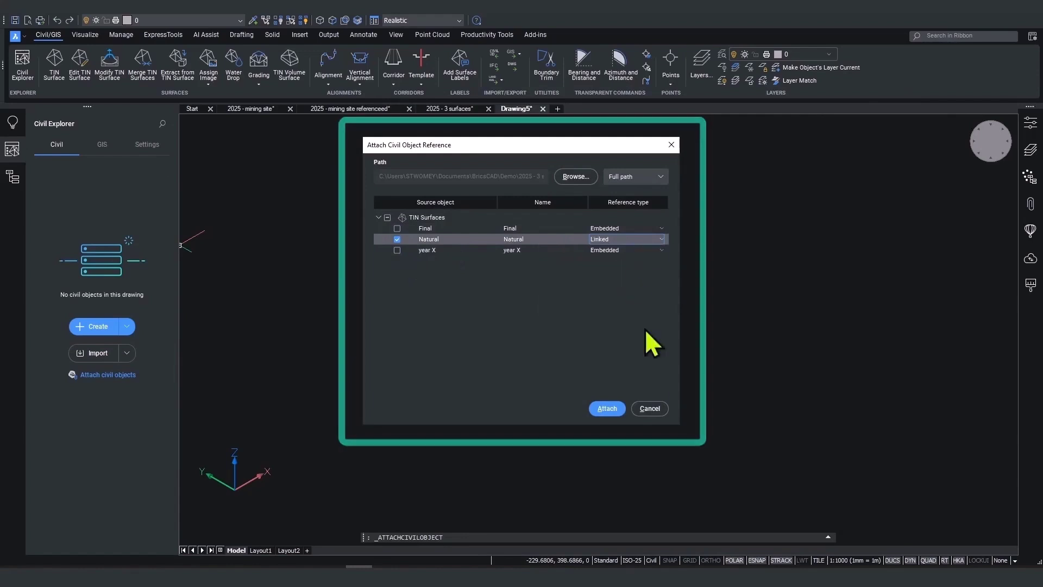
click(606, 408)
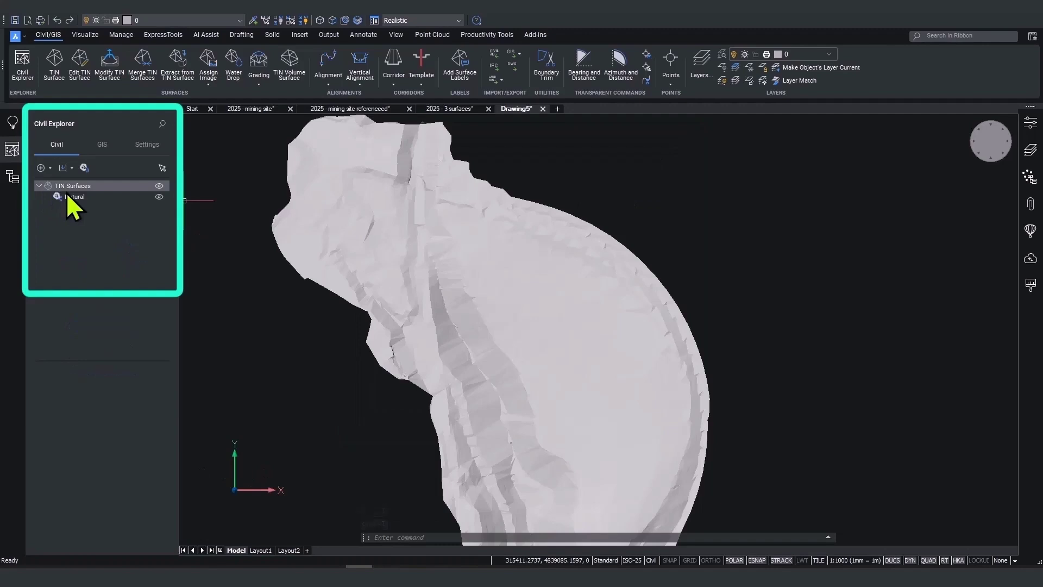
Step: Turn off triangles and enable contours in the display settings of the attached Natural surface
click(66, 195)
right_click(83, 197)
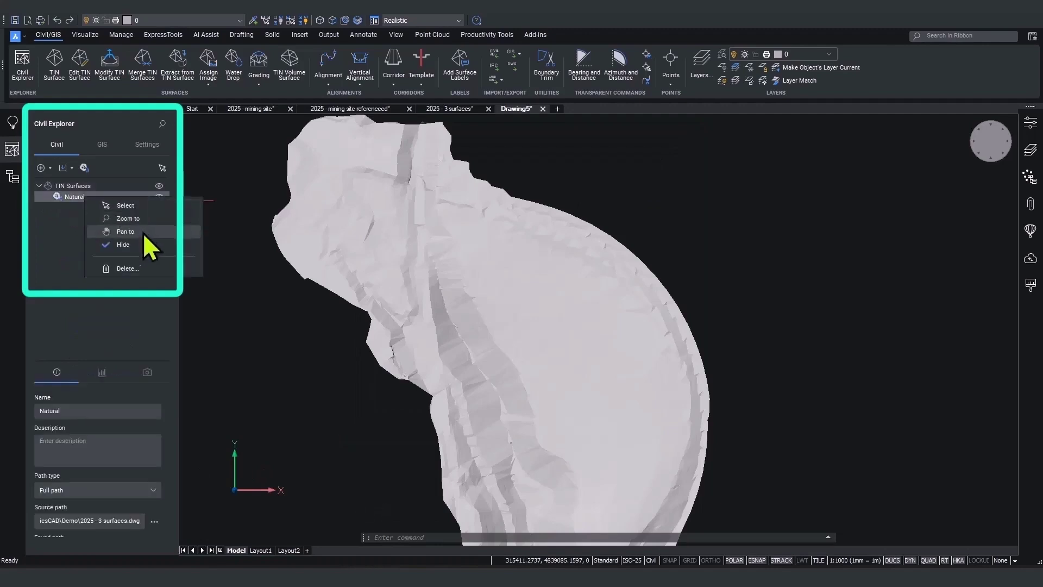
click(137, 376)
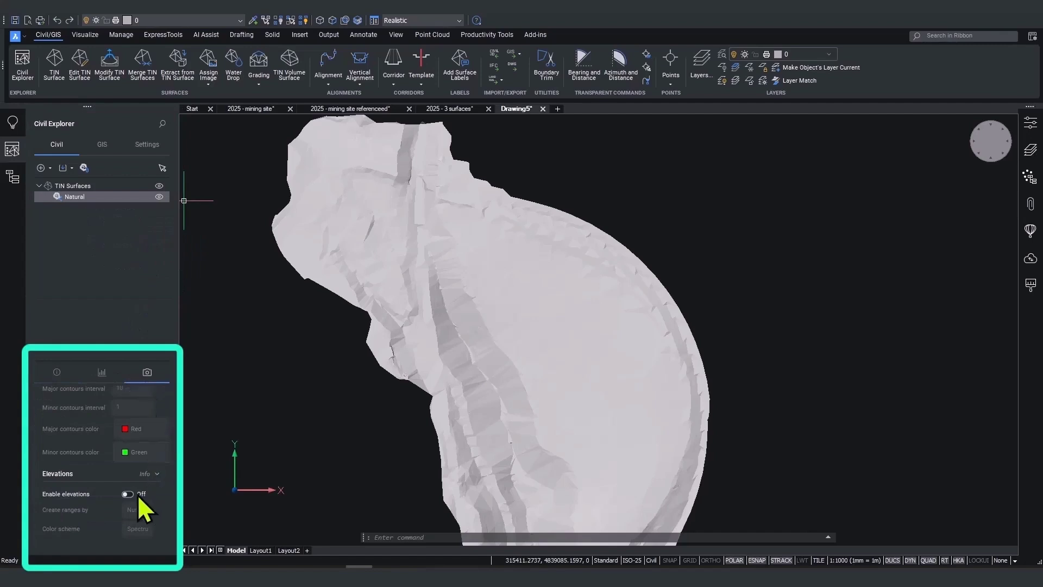
scroll(138, 494, up, 4)
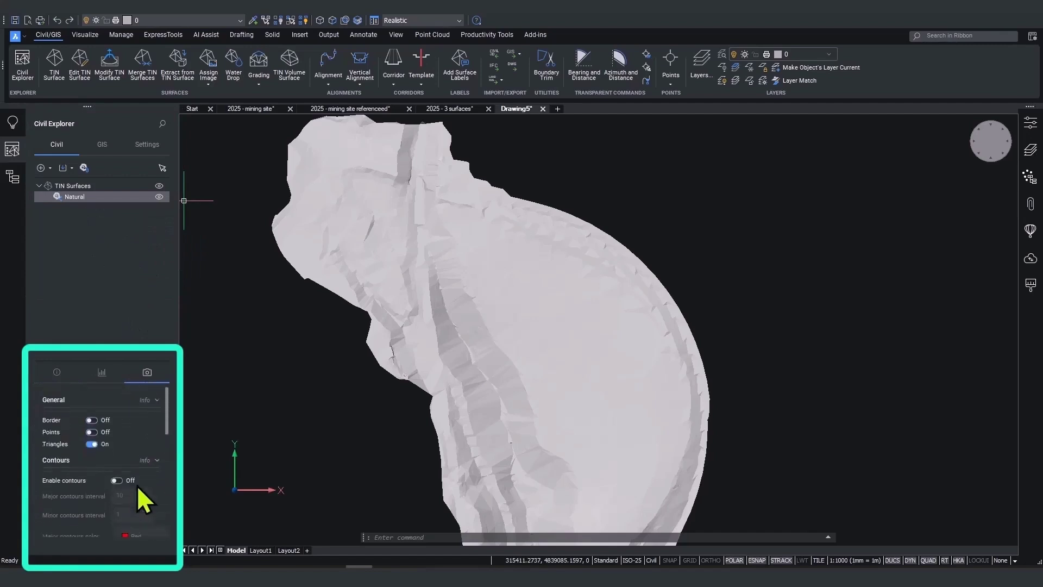
click(92, 441)
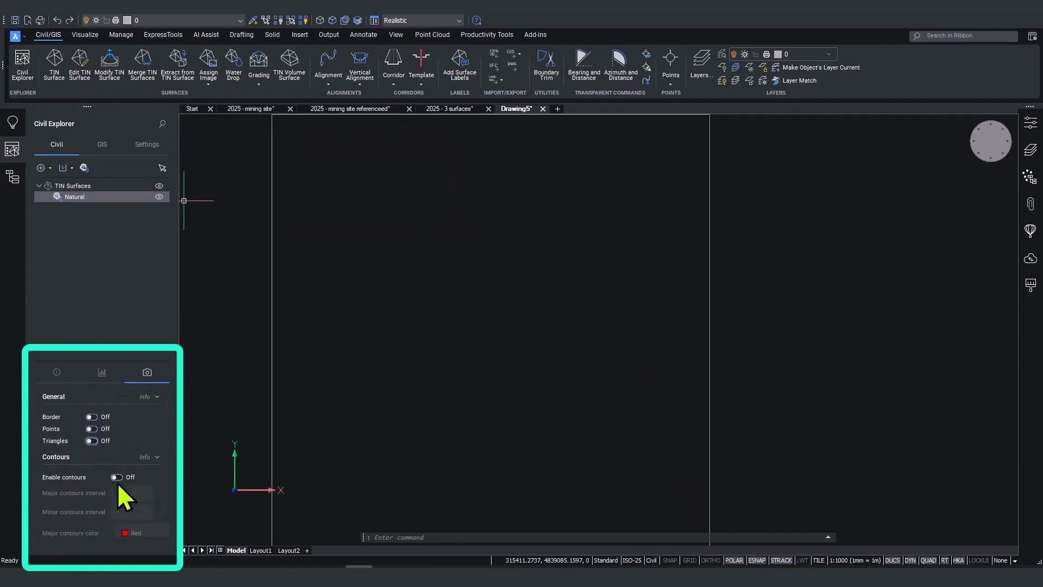
click(117, 477)
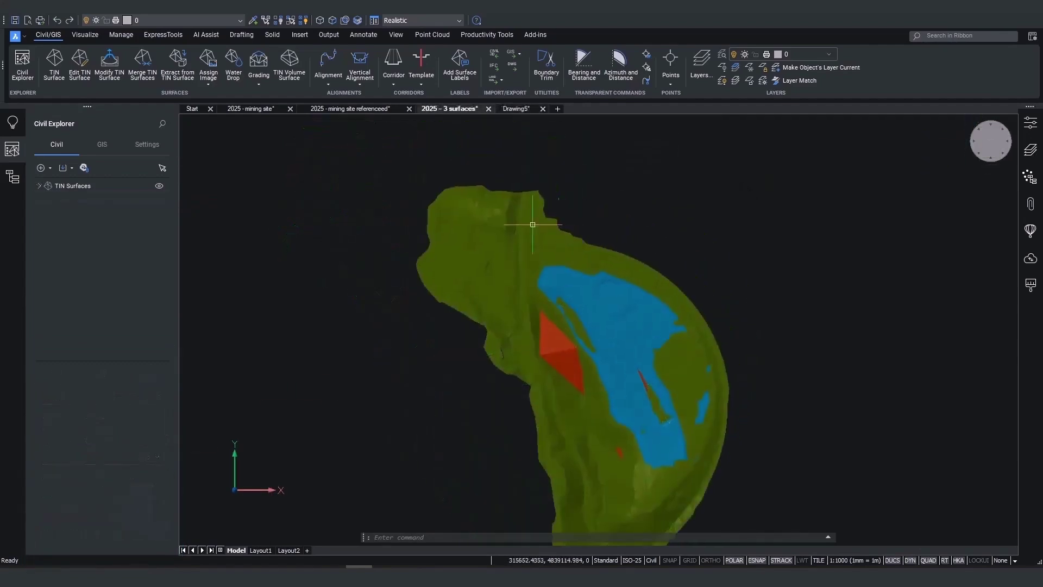
Step: In the 2025 - 3 surfaces drawing, delete the green TIN surface's lines across its northwestern part with a selection area and save the drawing
scroll(533, 226, up, 5)
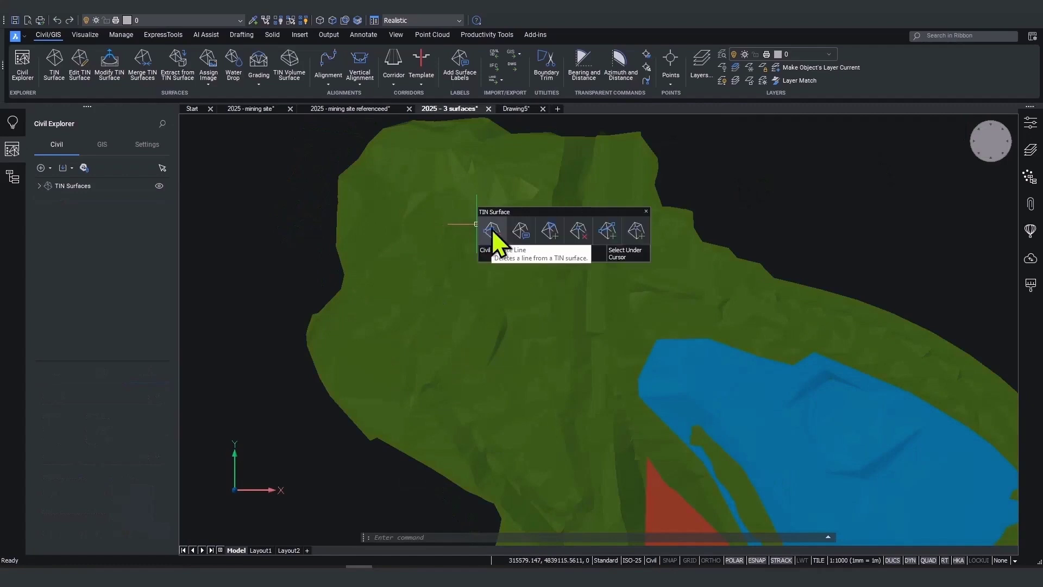
click(492, 230)
scroll(489, 193, down, 3)
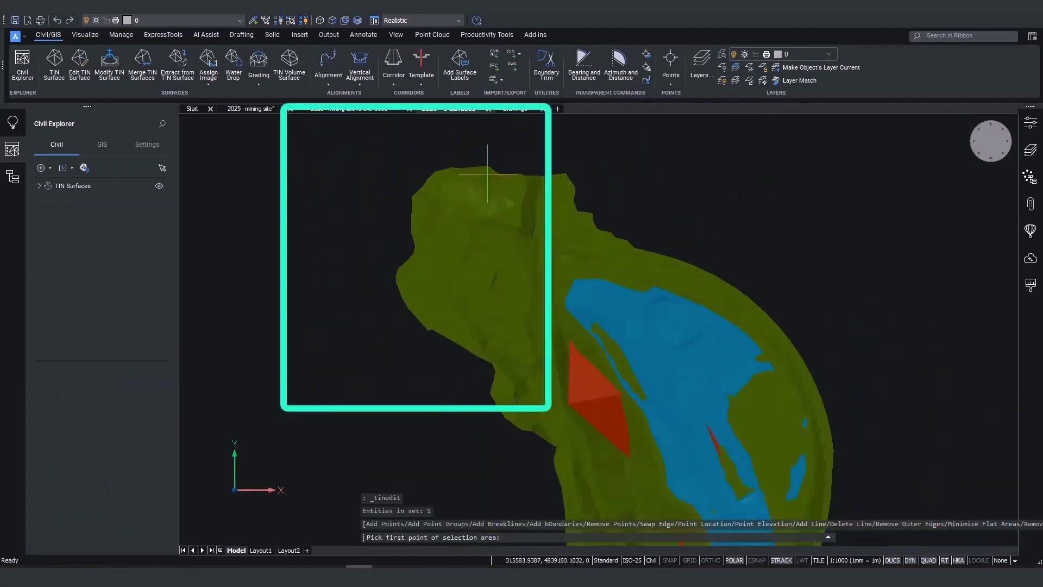
click(481, 147)
click(332, 350)
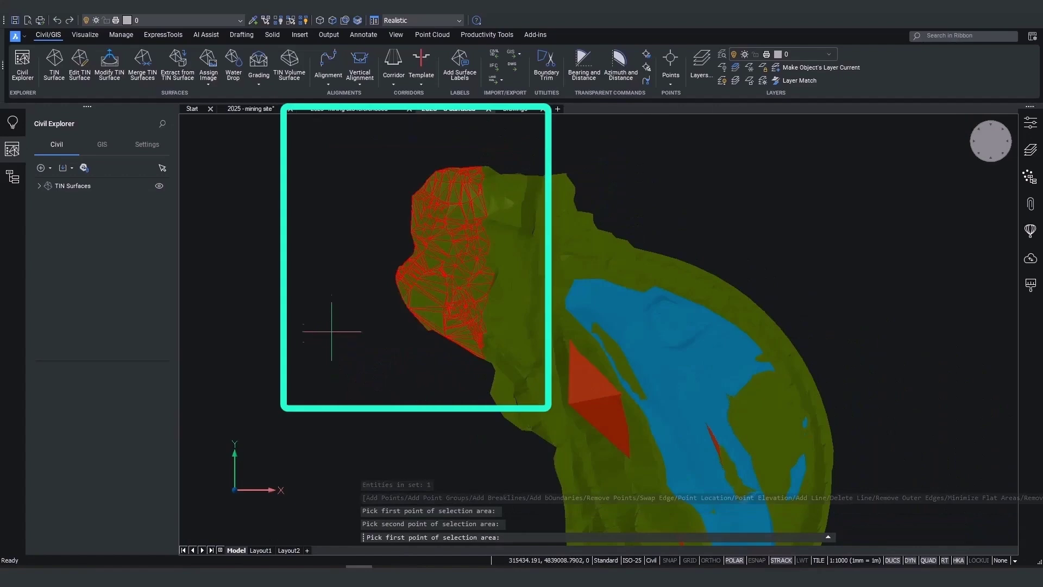
key(Return)
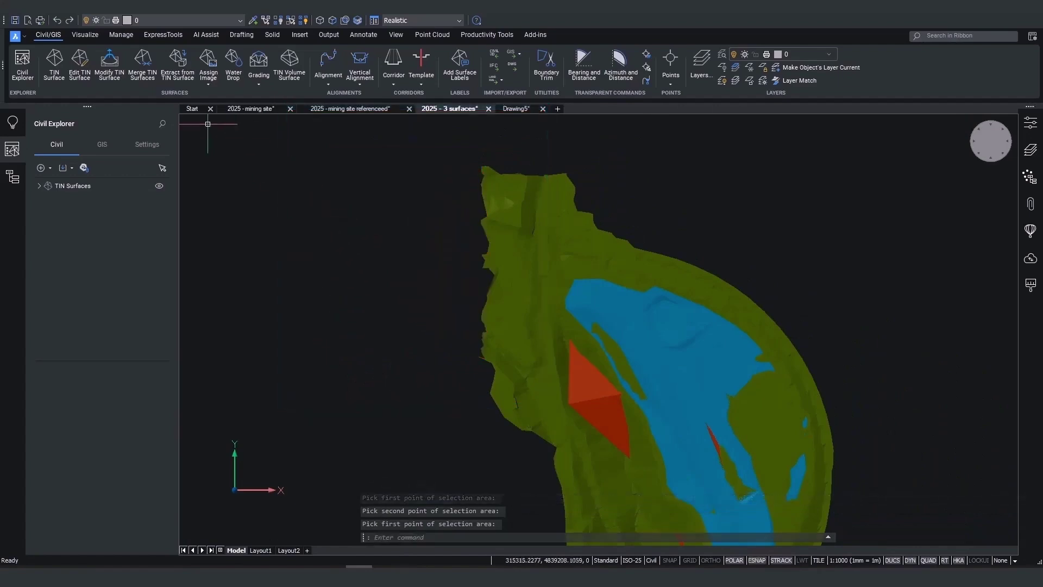
click(15, 20)
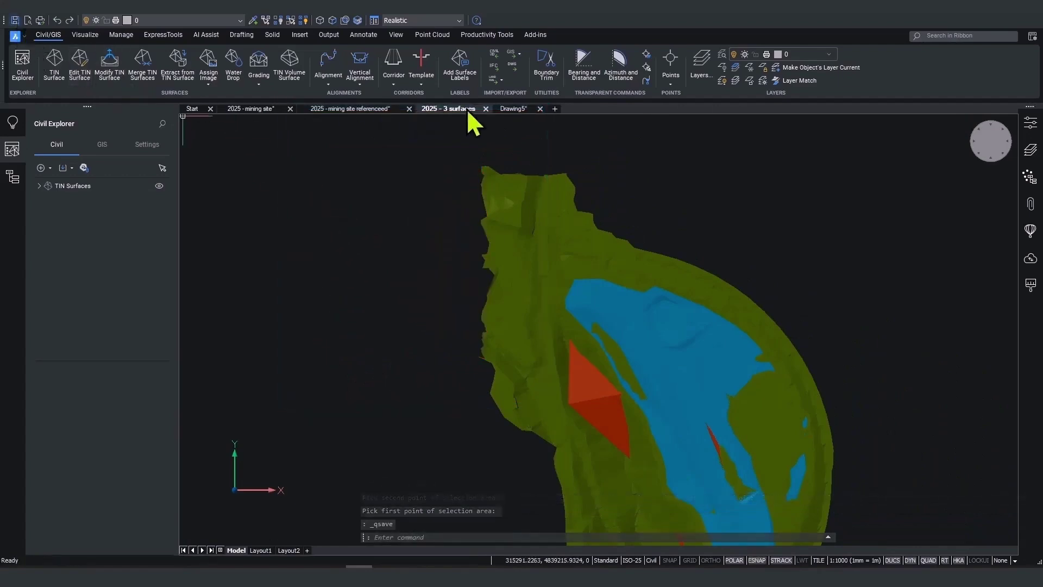
Step: Return to the Drawing5 drawing, reload the updated civil references and inspect the contours along the trimmed northwestern edge
click(513, 108)
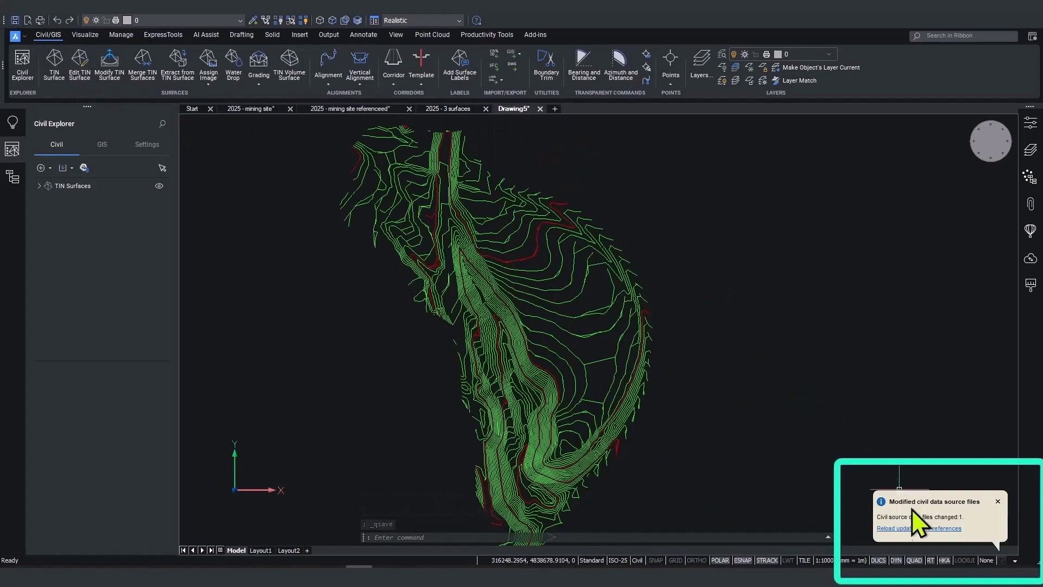
click(918, 528)
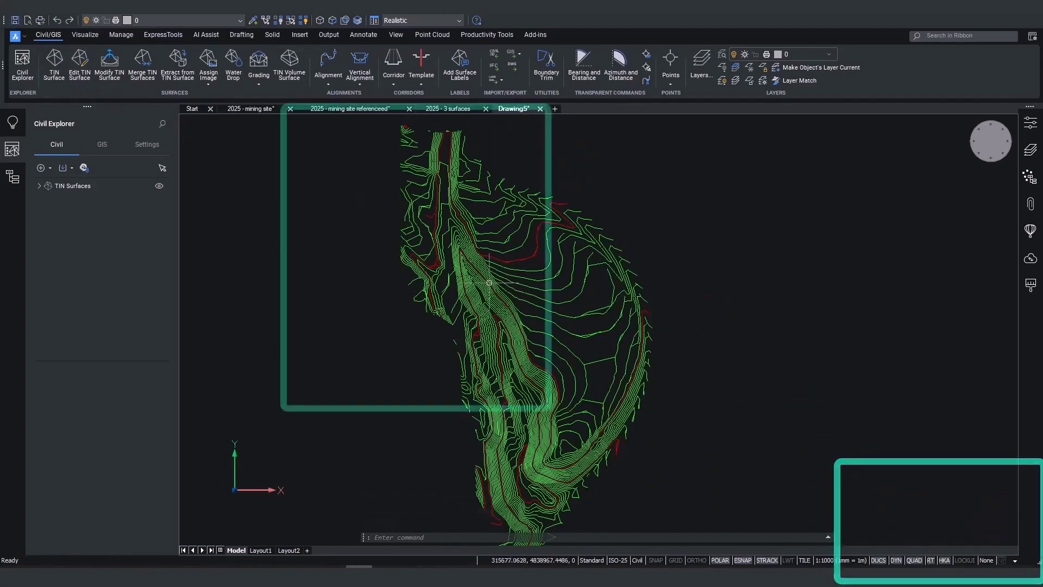
scroll(389, 170, up, 5)
middle_drag(391, 168, 388, 287)
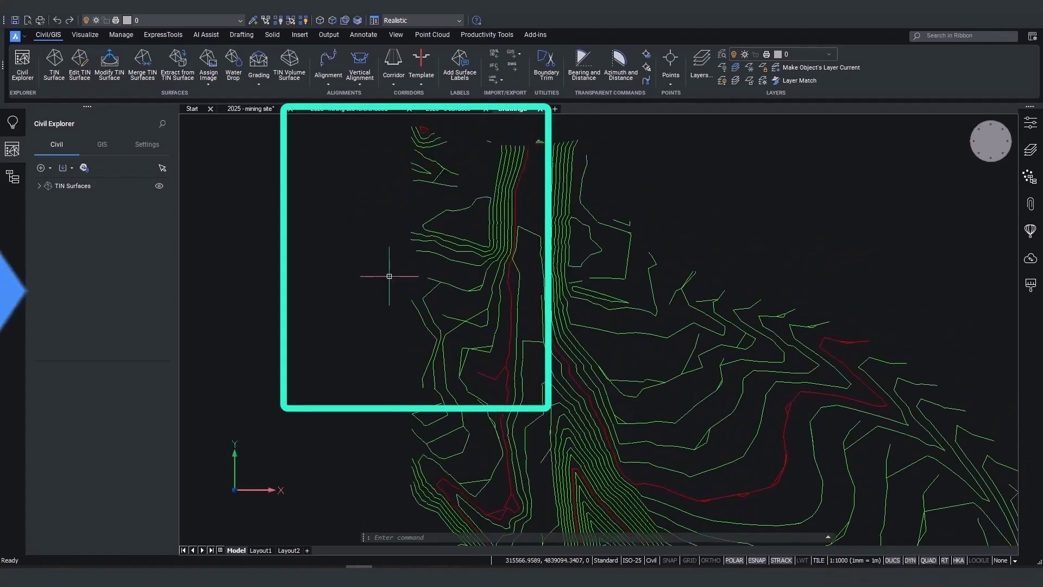